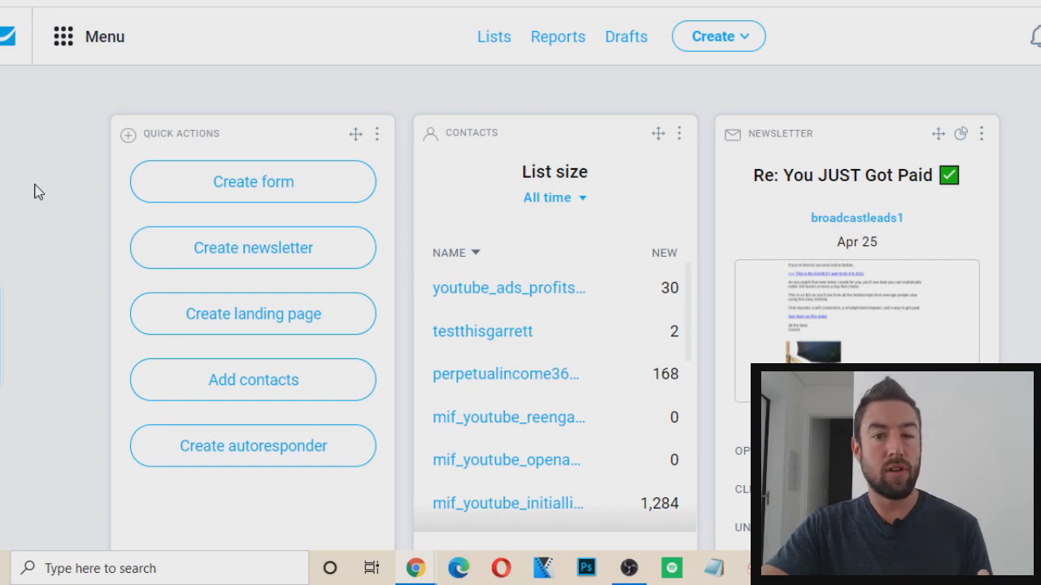
Check the total contact count in the dashboard's List size widget
scroll(851, 70, "down", 4)
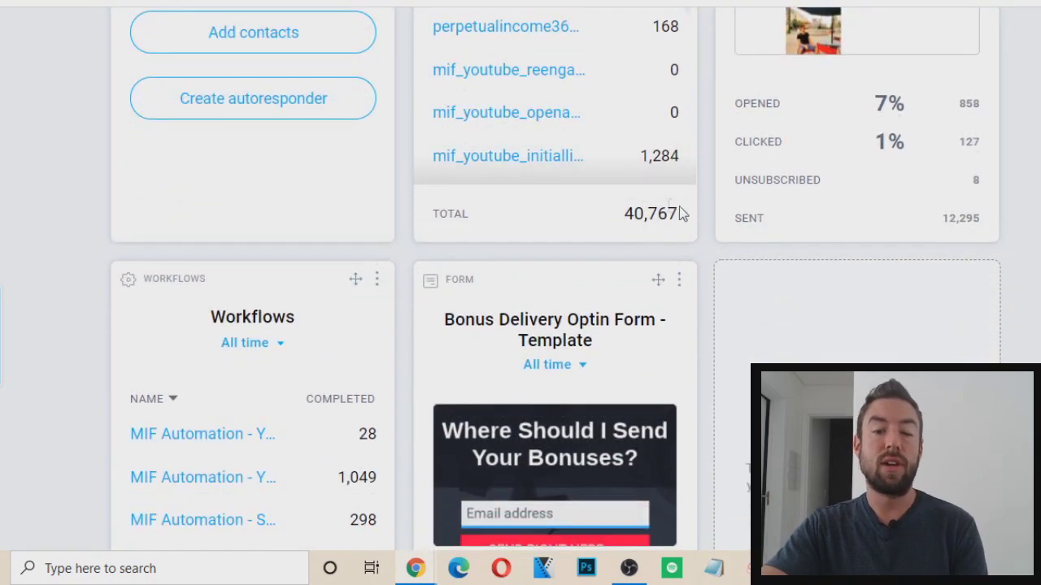
left_click_drag(690, 213, 624, 213)
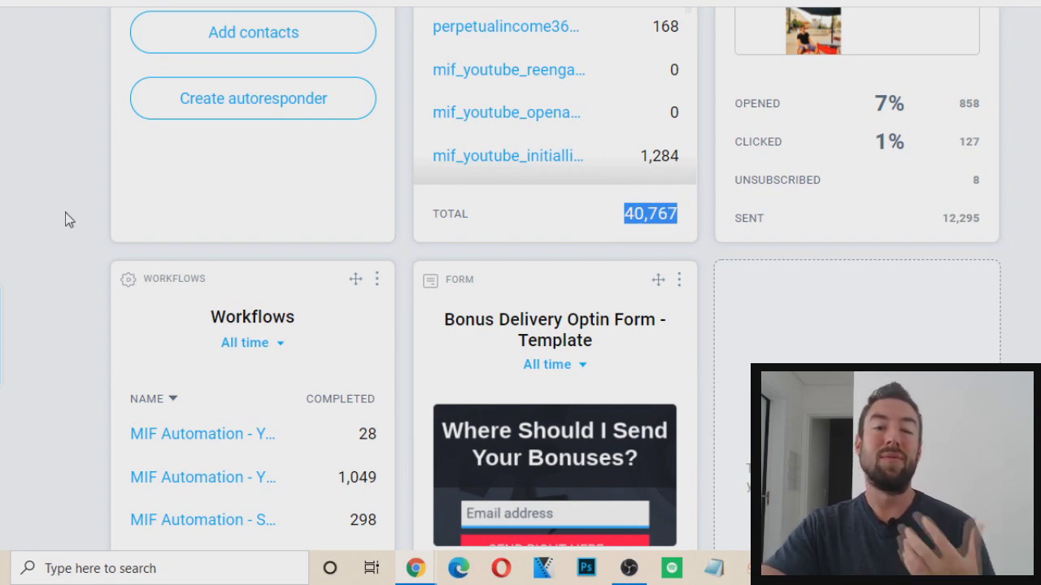
scroll(65, 214, "up", 3)
scroll(65, 213, "up", 1)
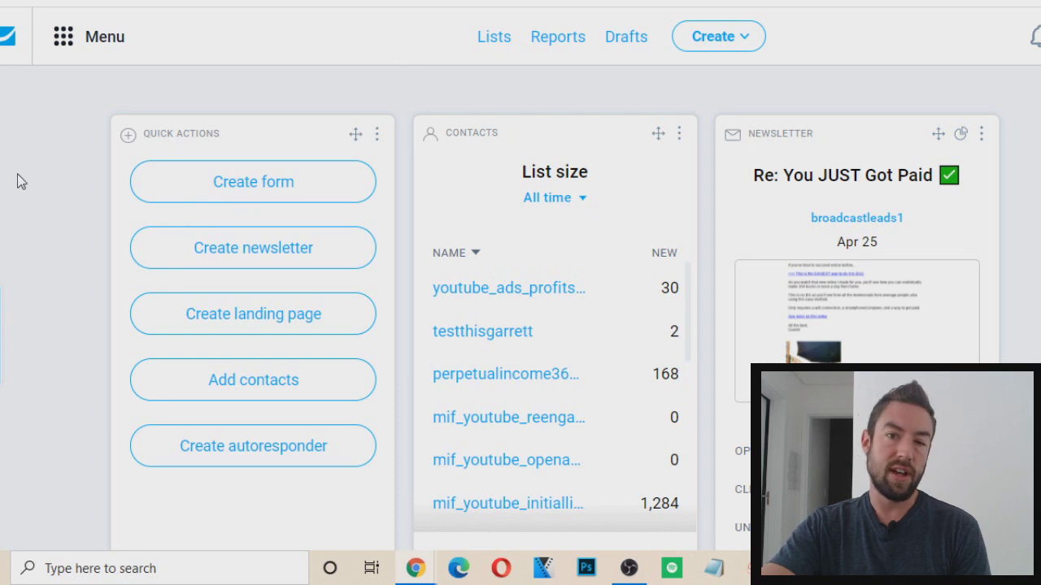
Create a new contact list named makemoneyonlinefast
left_click(496, 38)
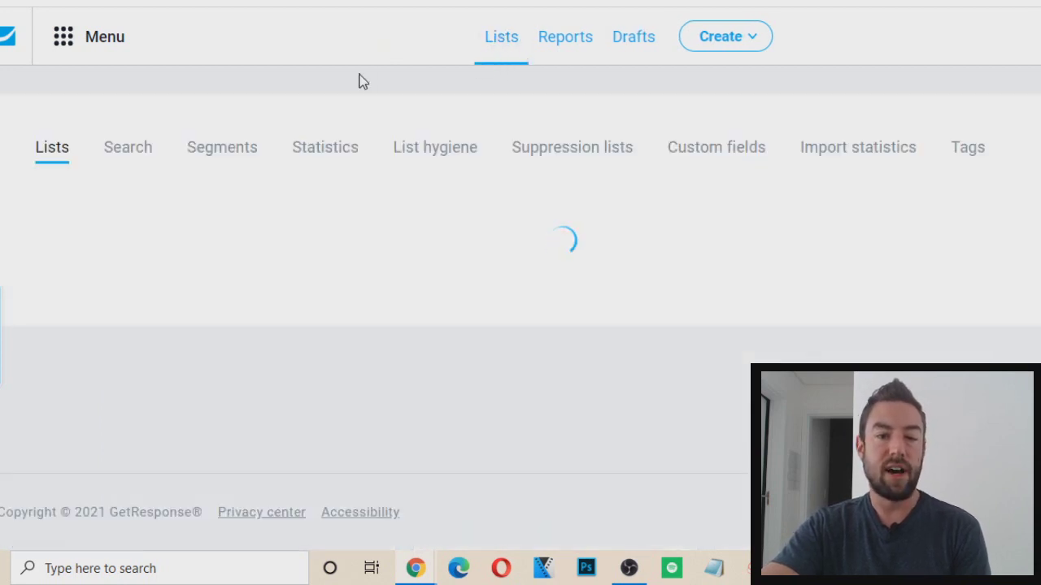
left_click(838, 233)
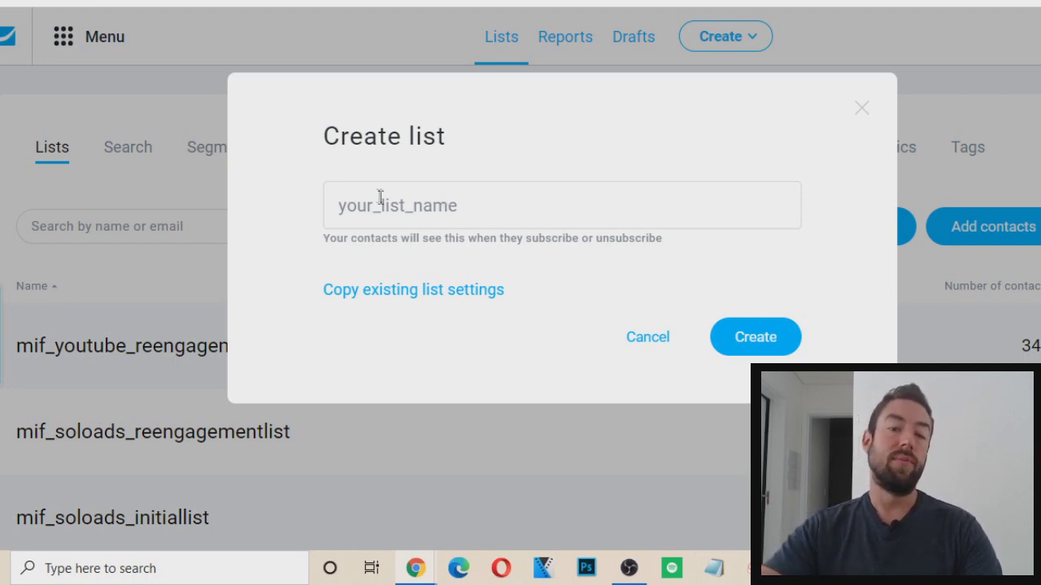
left_click(325, 205)
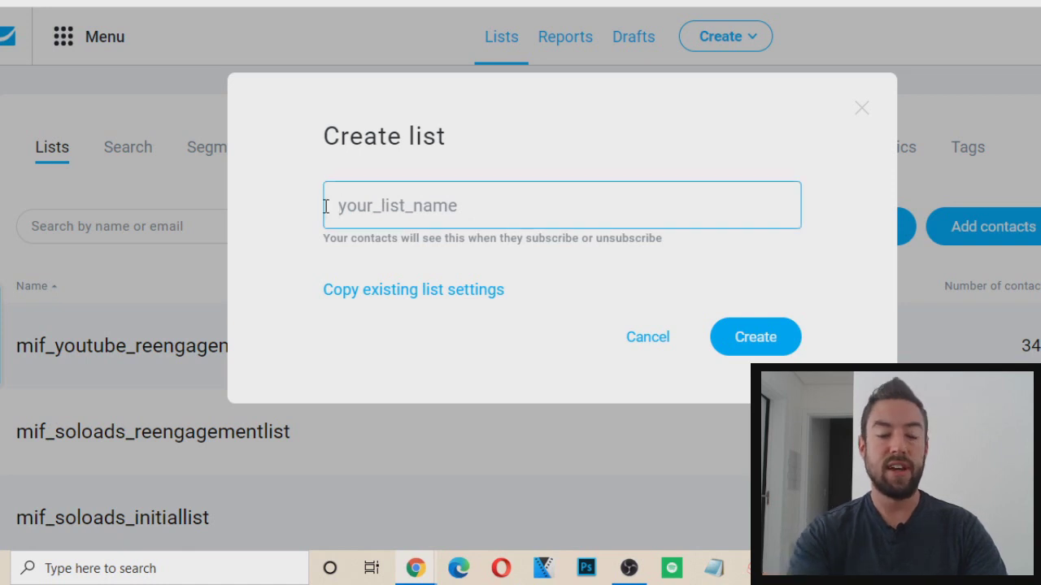
type("makem")
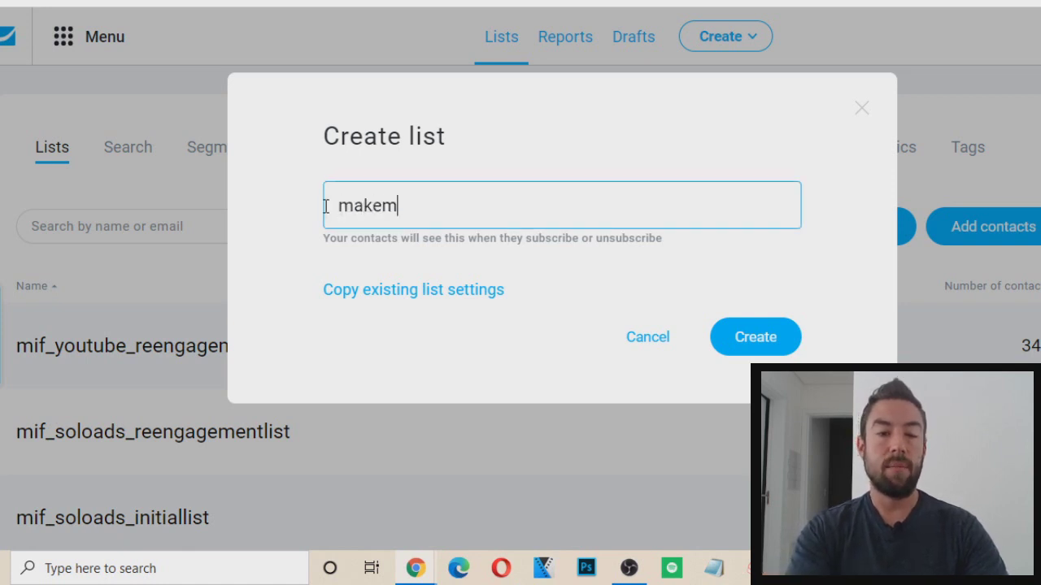
type("oneyonlinefast")
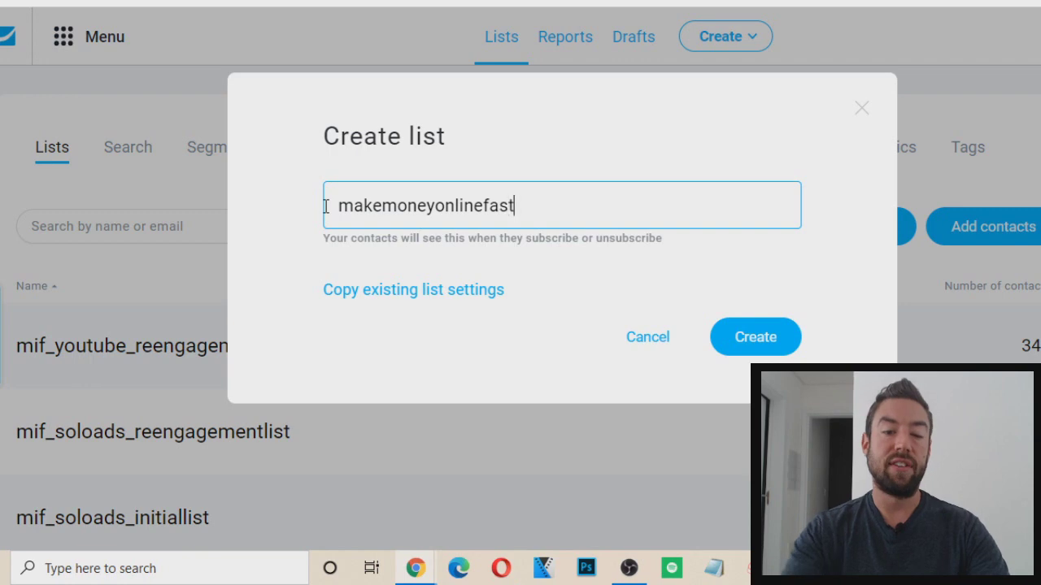
left_click(772, 344)
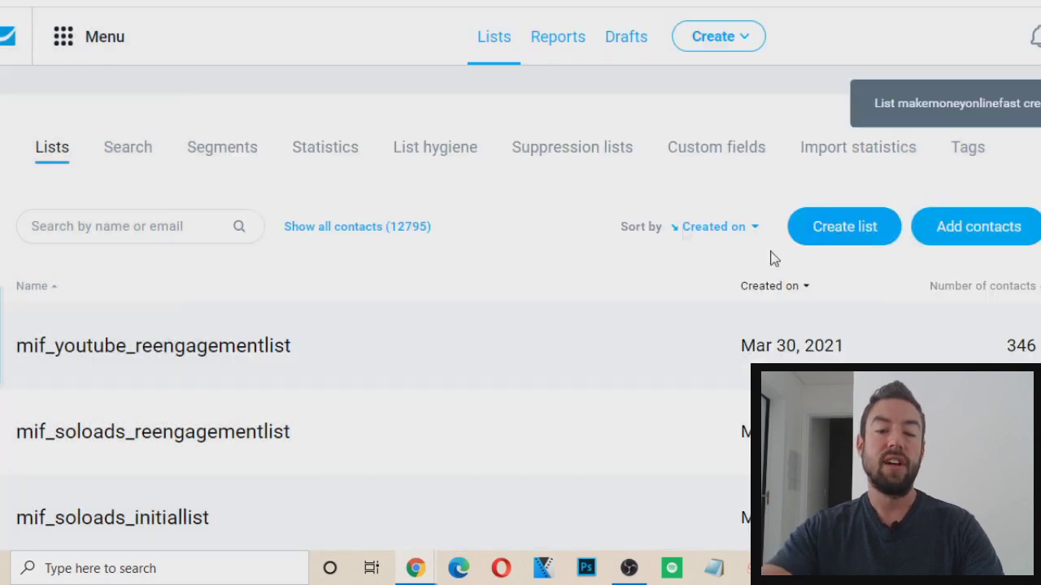
Find the makemoneyonlinefast list in the lists overview and open its contacts
scroll(363, 185, "down", 10)
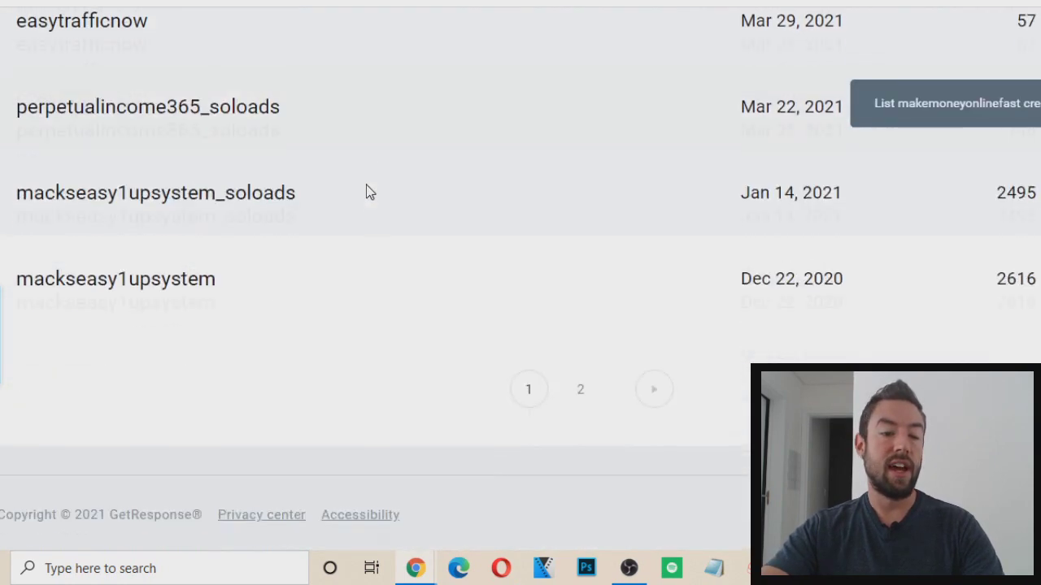
scroll(365, 185, "up", 3)
scroll(366, 192, "up", 8)
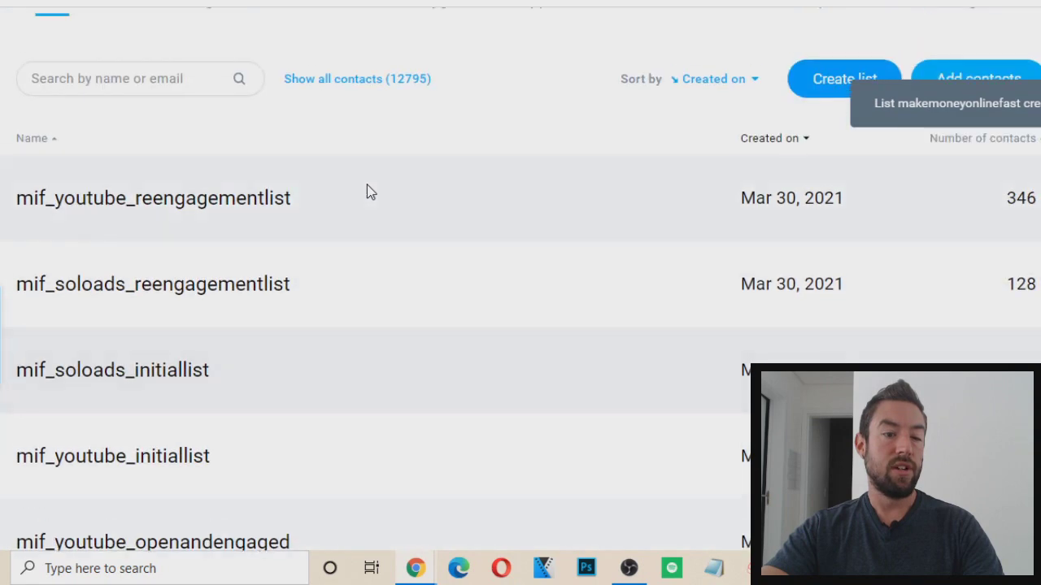
scroll(368, 193, "down", 9)
scroll(367, 193, "down", 1)
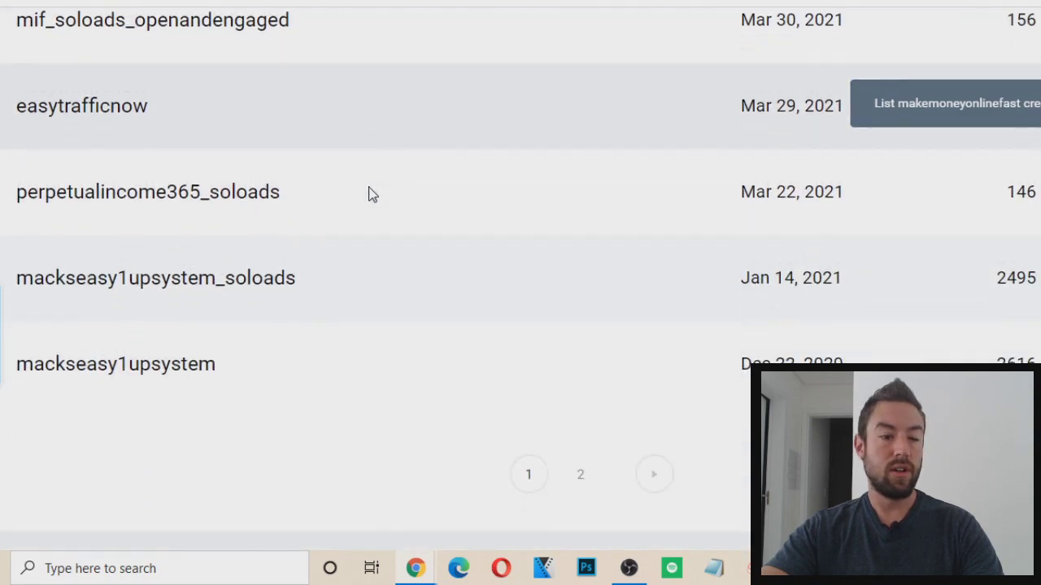
scroll(353, 226, "up", 3)
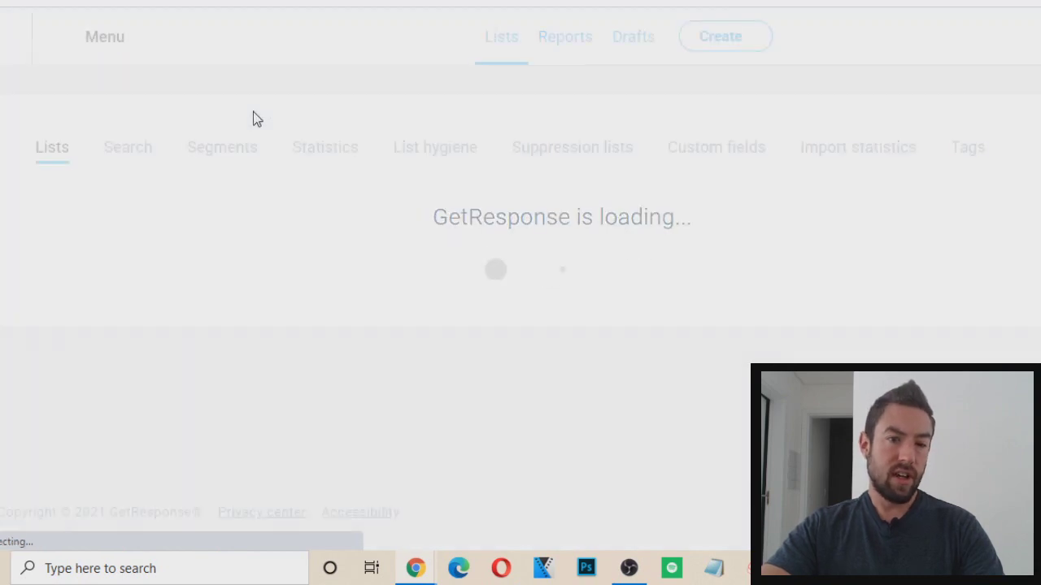
scroll(252, 112, "up", 4)
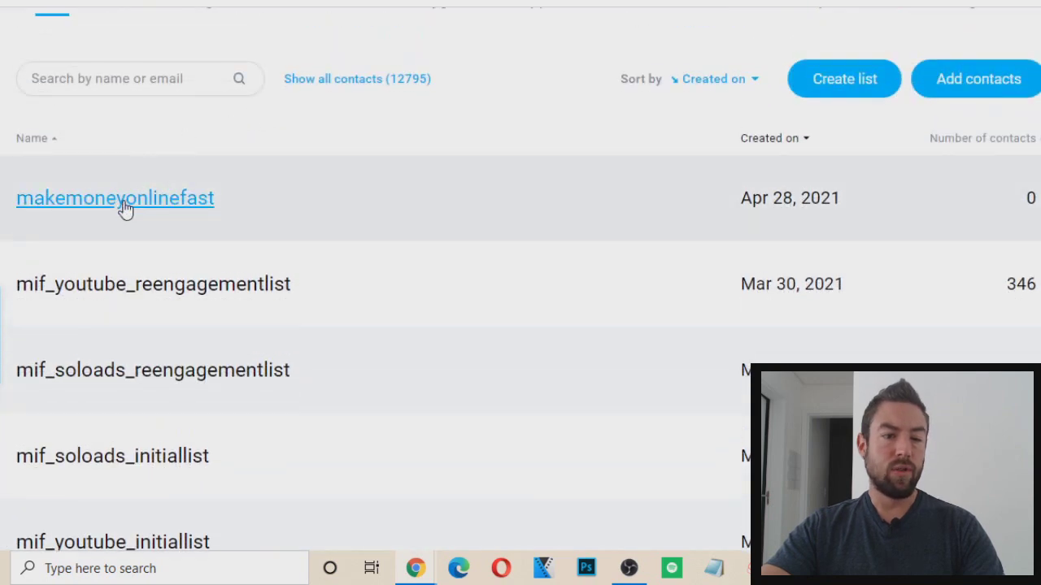
left_click(122, 205)
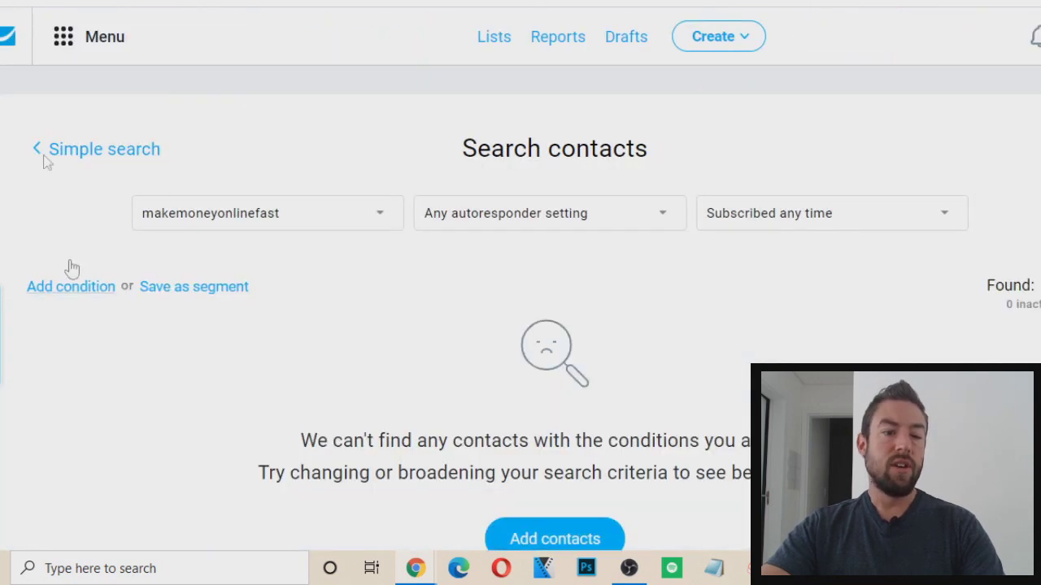
scroll(256, 123, "down", 1)
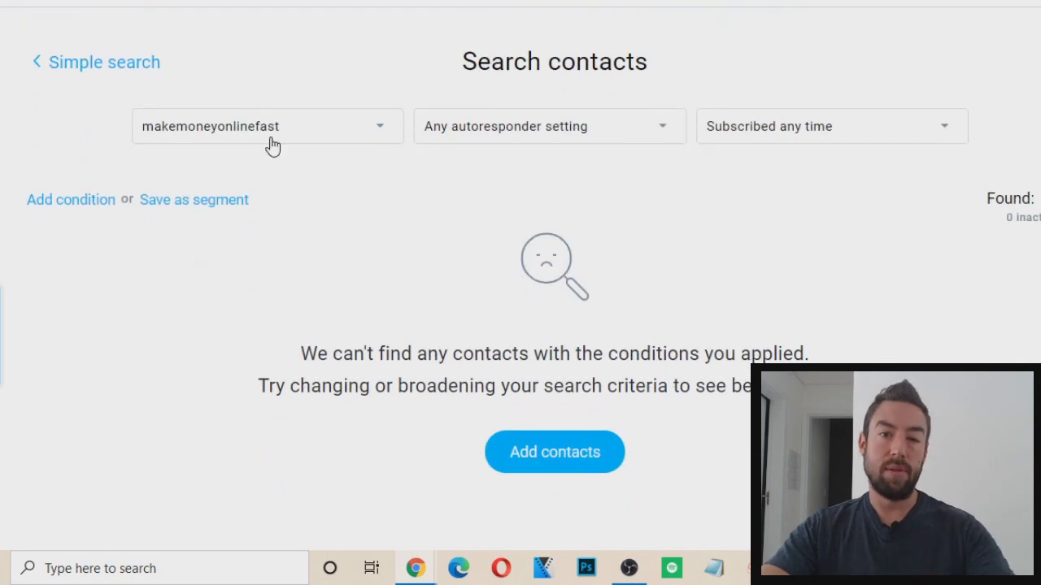
scroll(272, 145, "up", 1)
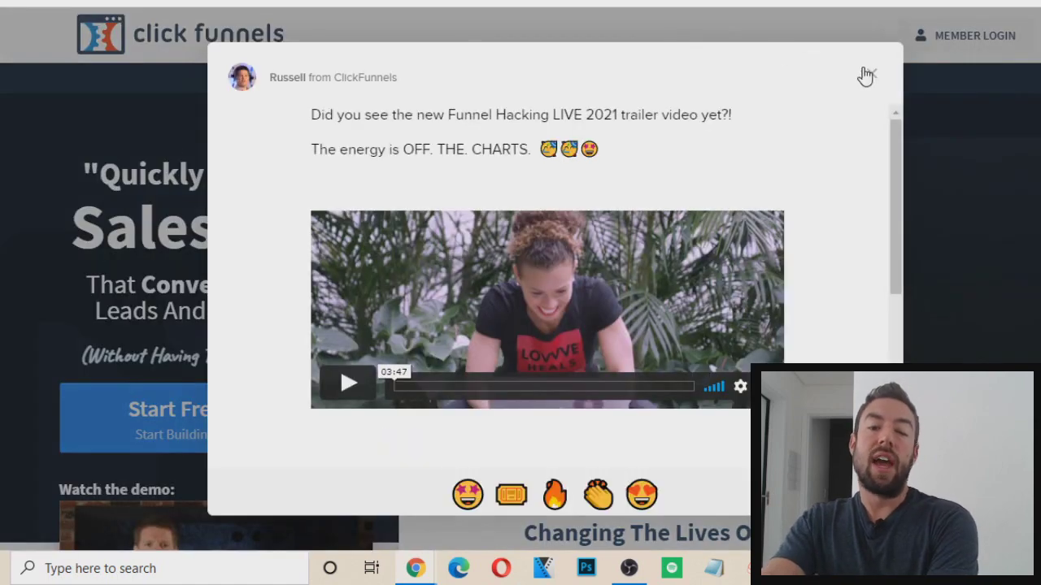
Dismiss the announcement on the ClickFunnels home page and look over its free 14-day trial offer
left_click(871, 73)
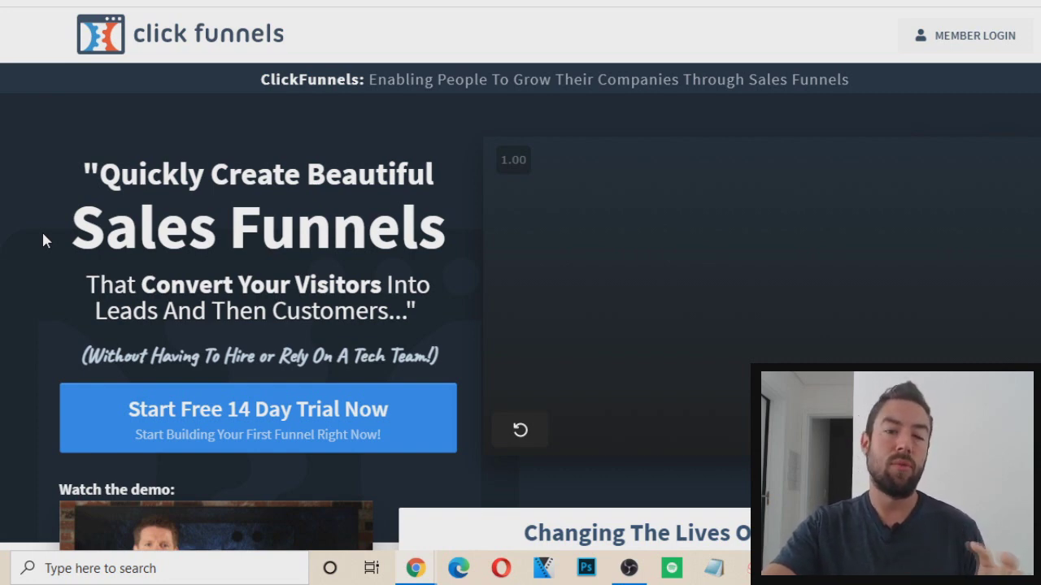
scroll(45, 240, "down", 3)
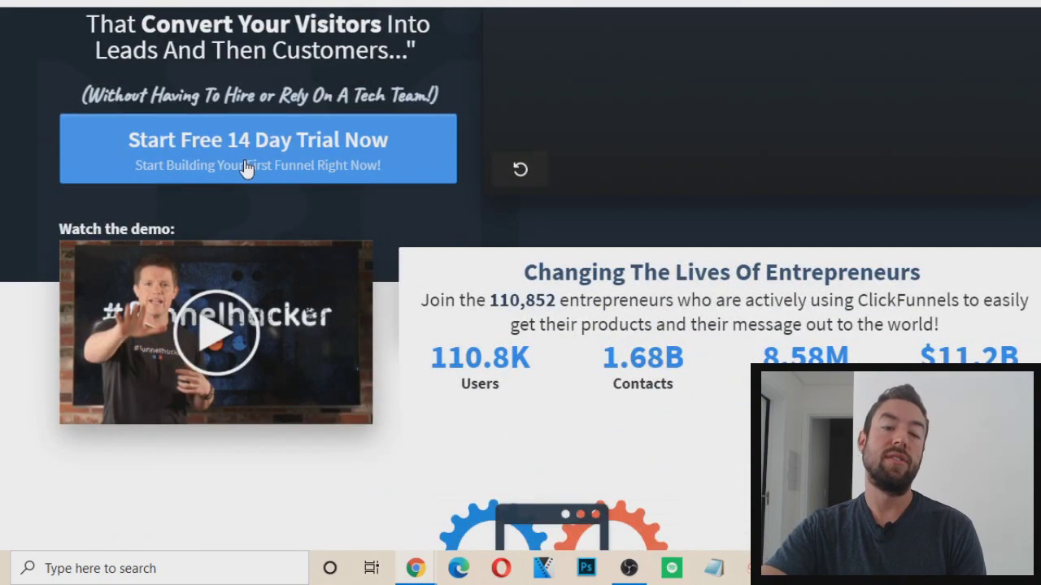
scroll(244, 159, "up", 3)
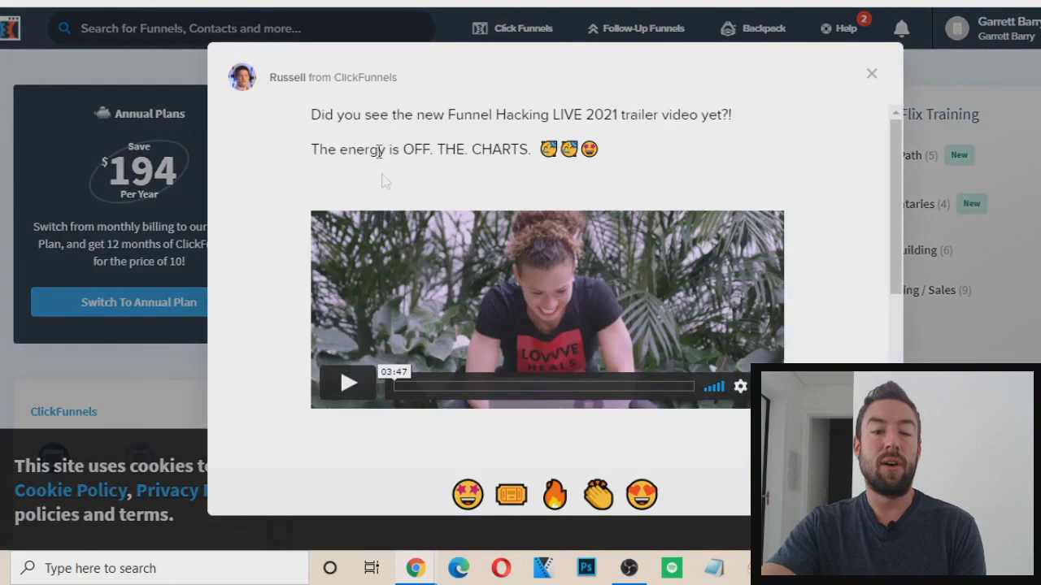
Dismiss the dashboard announcement and build a Collect Emails funnel named Make Money Online Fast
left_click(868, 76)
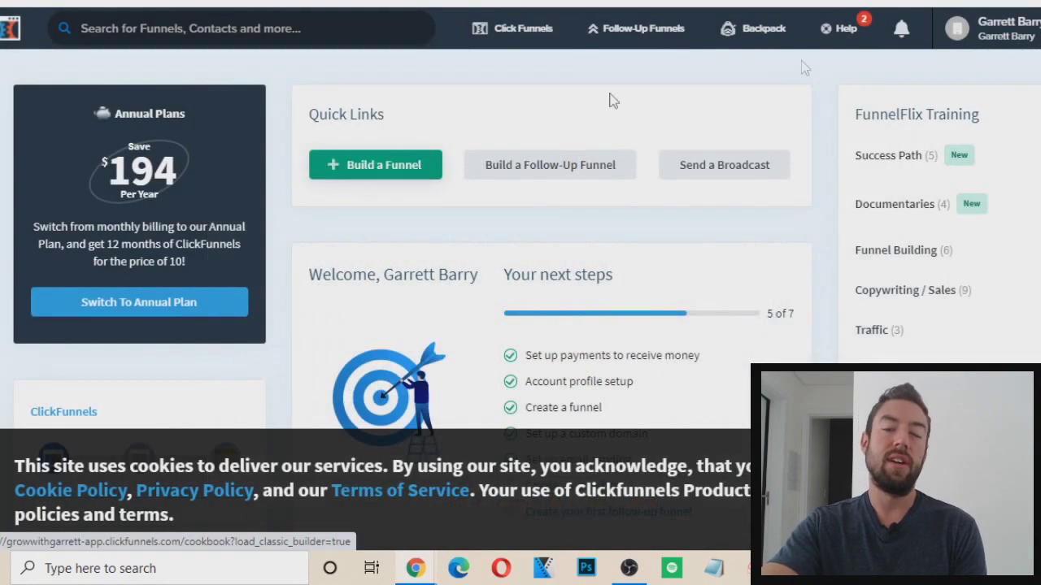
left_click(375, 165)
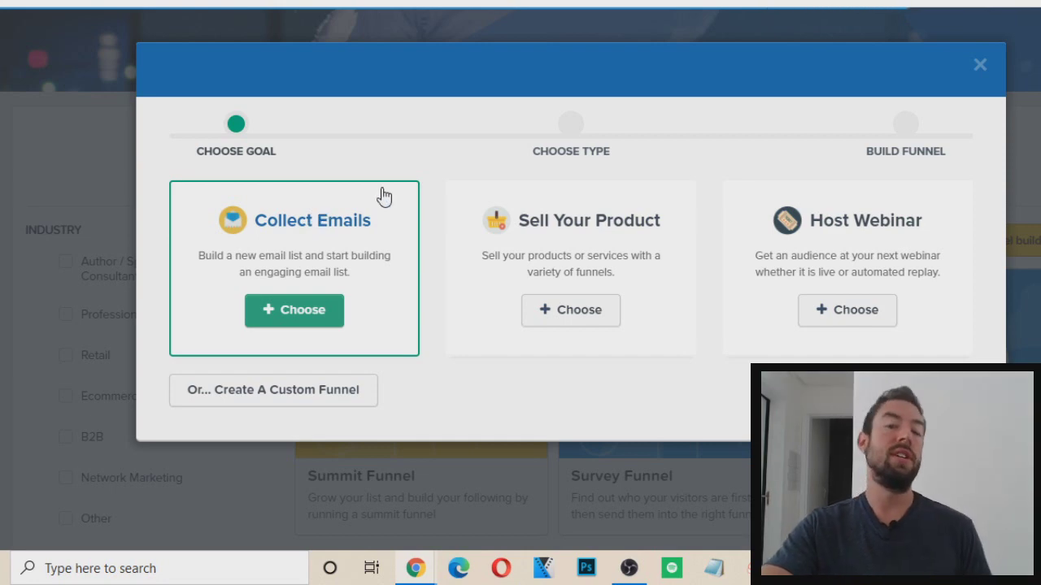
left_click(298, 311)
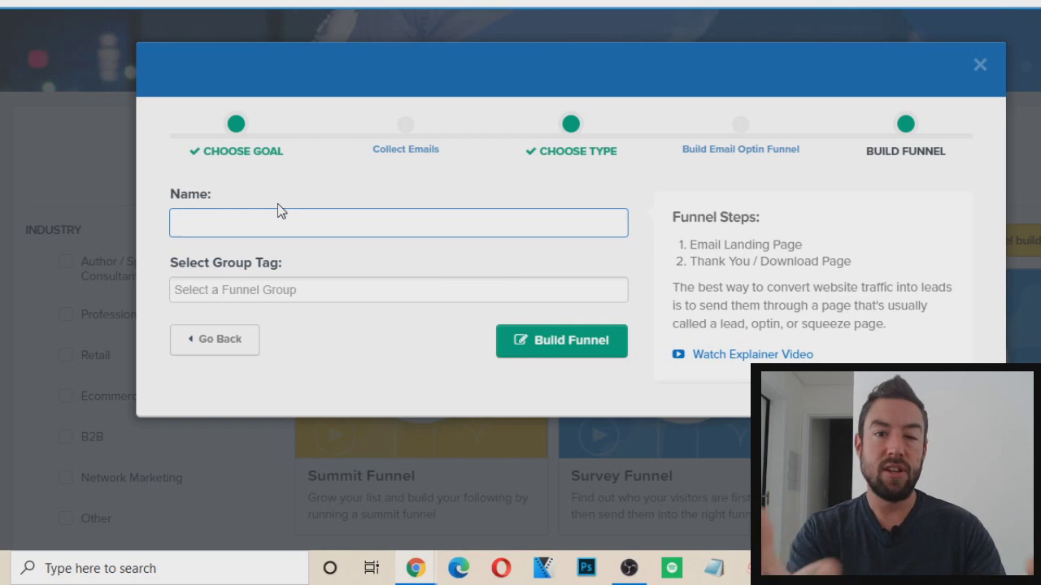
type("Make Money Online Fast")
key("Return")
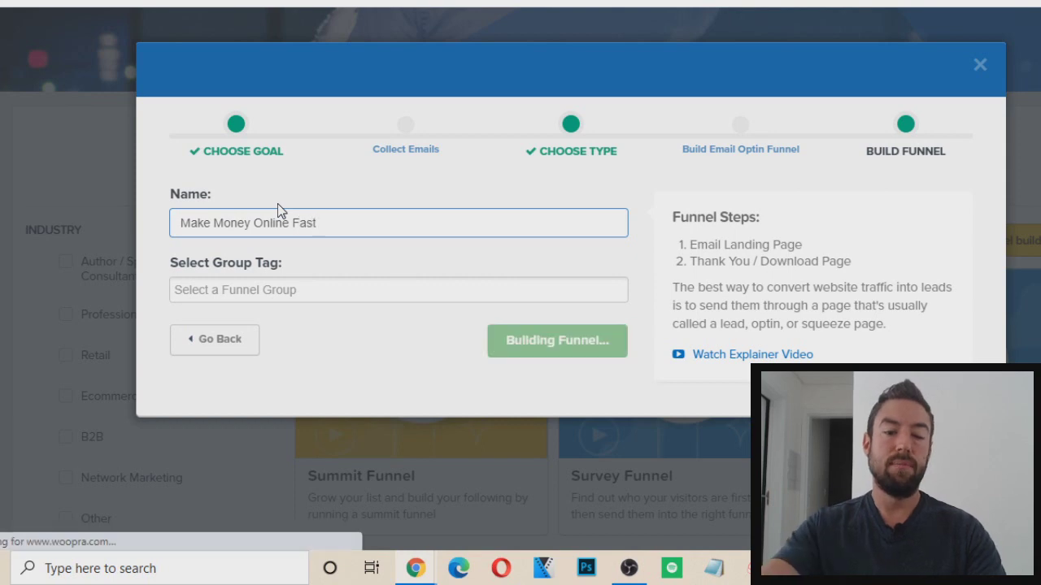
Browse the Email Optin Templates available for the funnel's Optin step
key("alt+f")
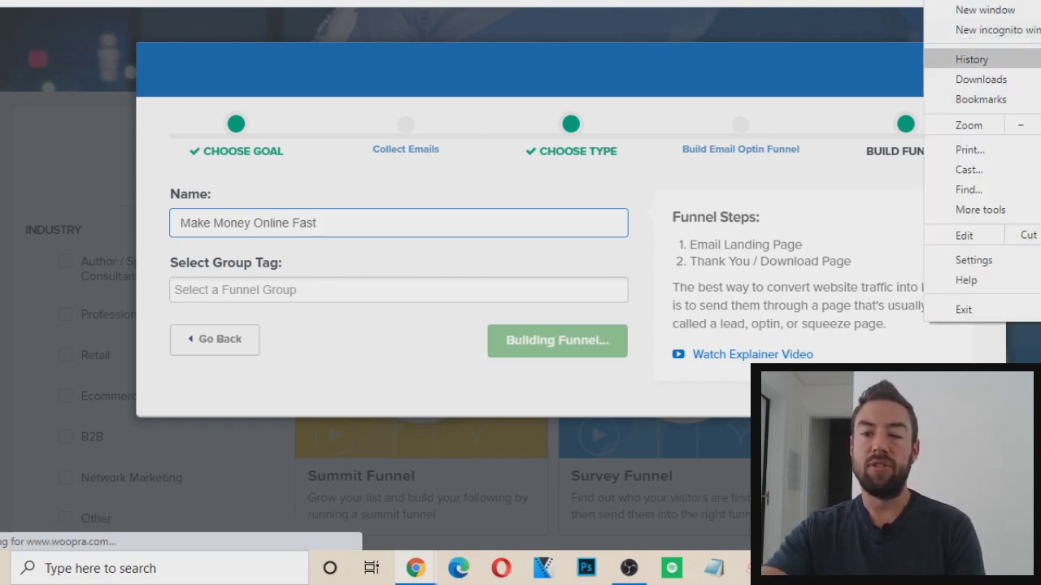
key("ctrl+plus")
key("ctrl+plus")
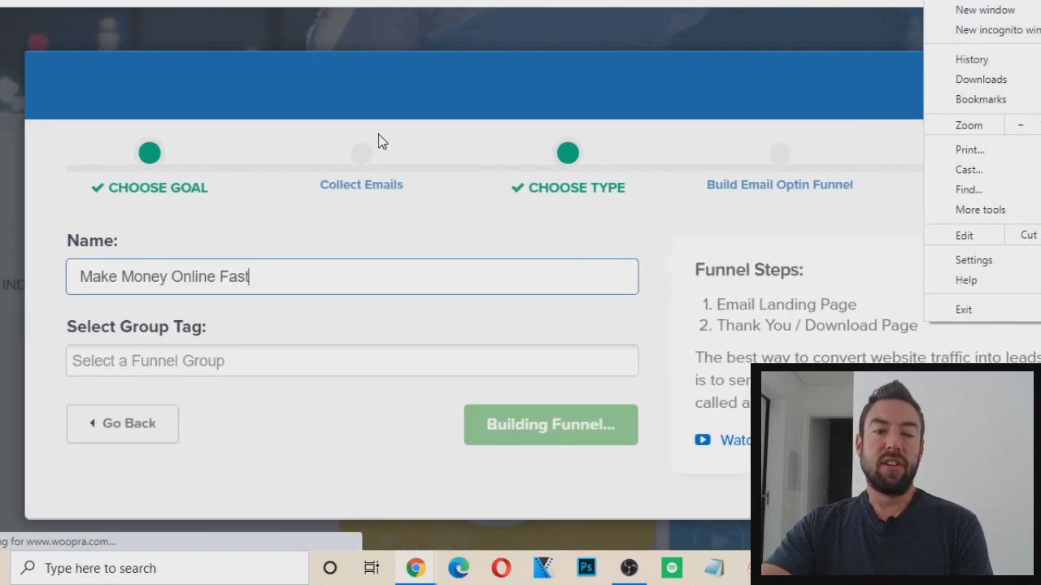
key("Escape")
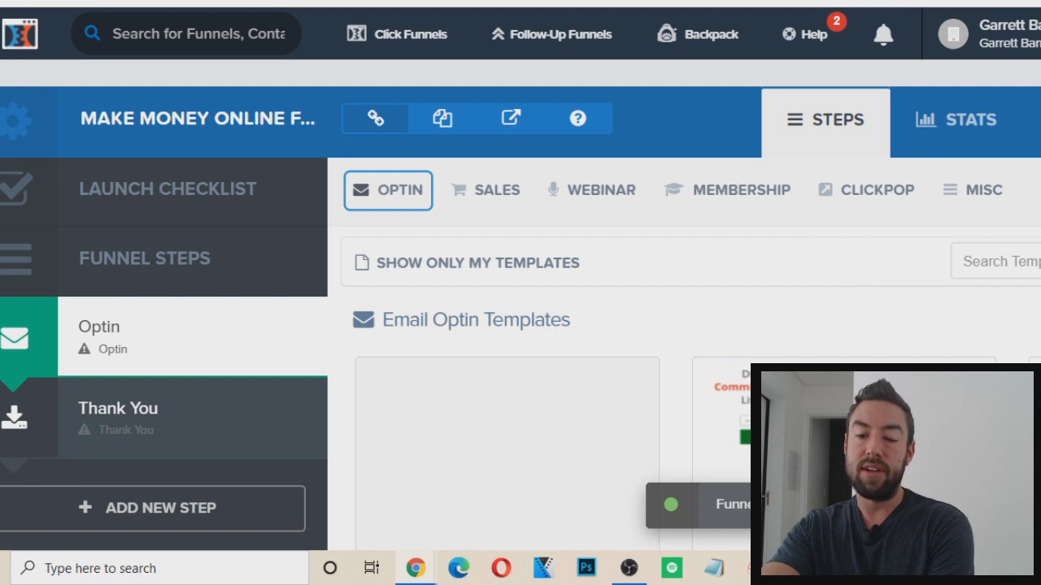
scroll(680, 283, "down", 1)
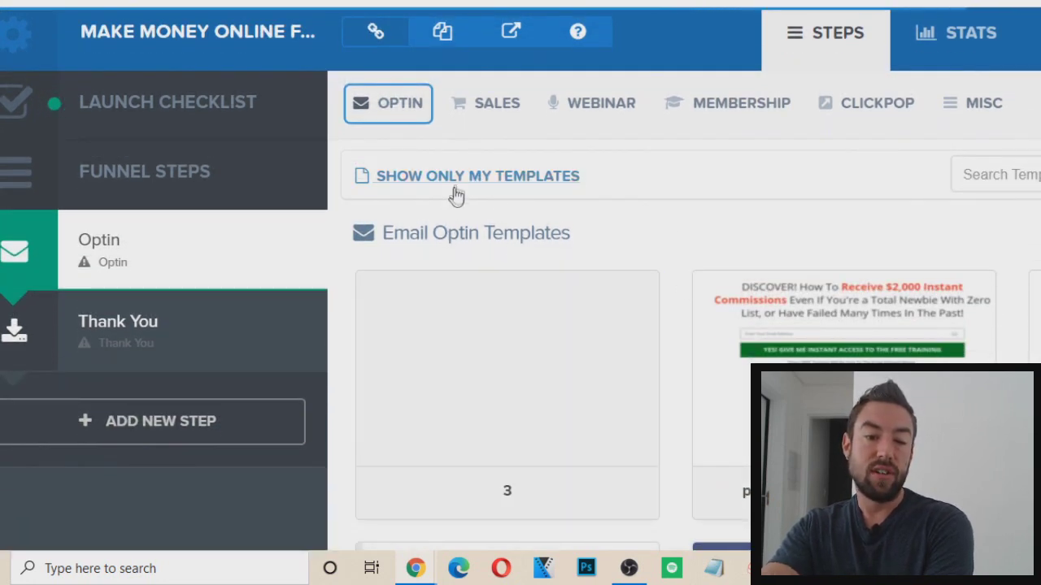
scroll(455, 190, "down", 6)
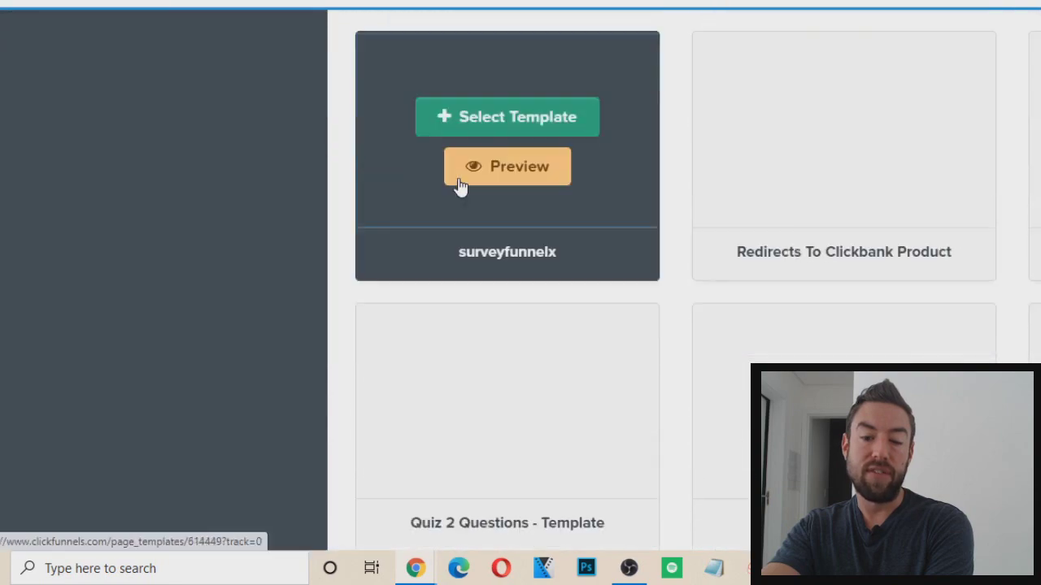
scroll(458, 186, "down", 7)
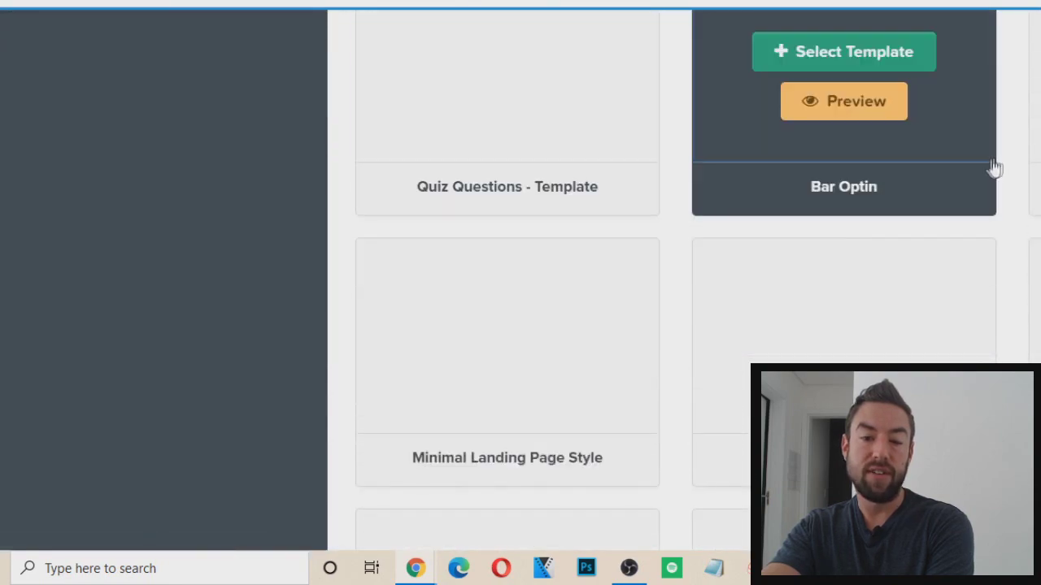
scroll(996, 166, "down", 2)
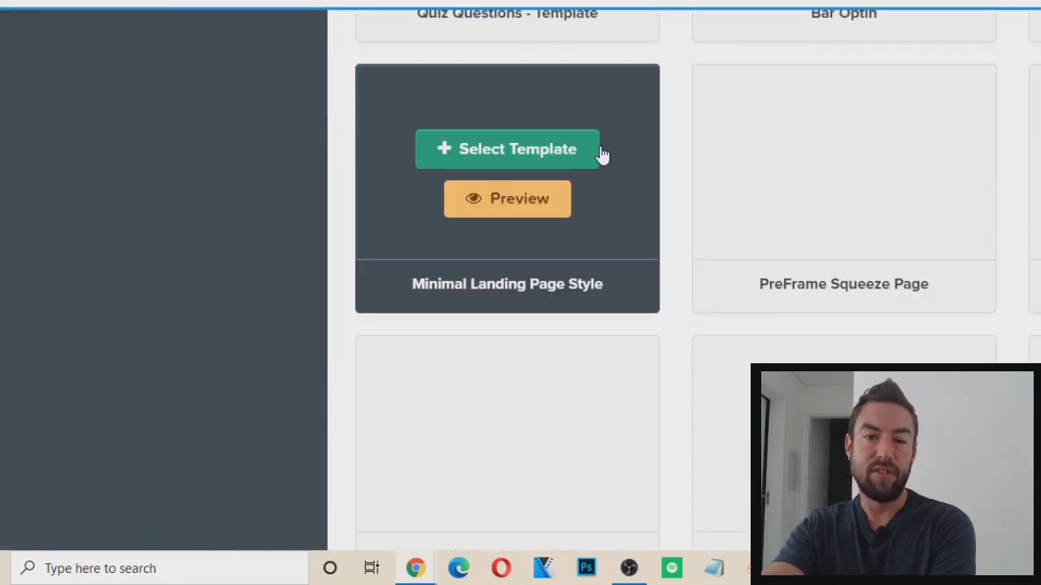
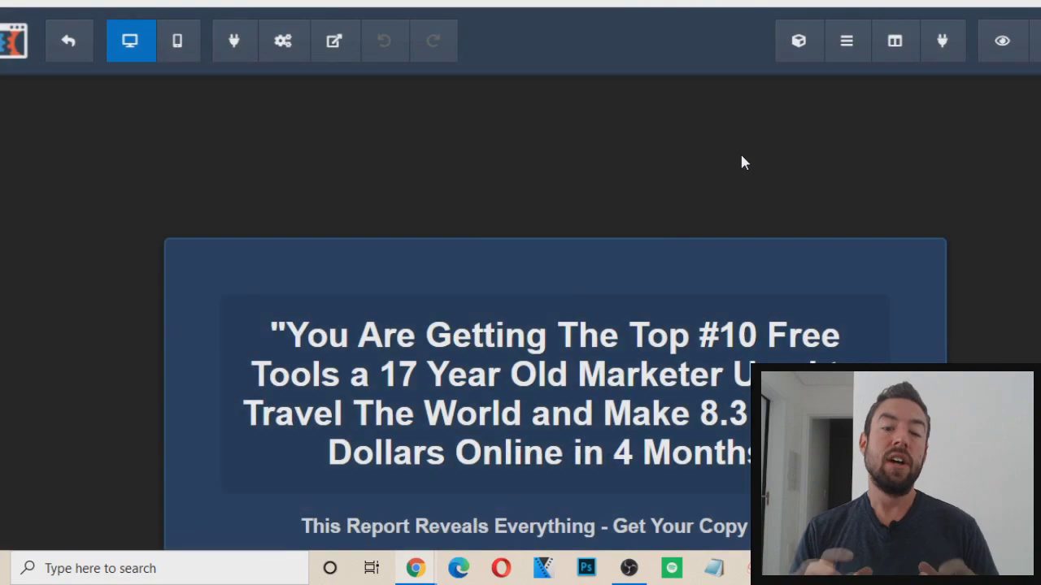
Preview the opt-in landing page and open its sign-up popup through Download Your Free Report Right Now
scroll(718, 160, "down", 2)
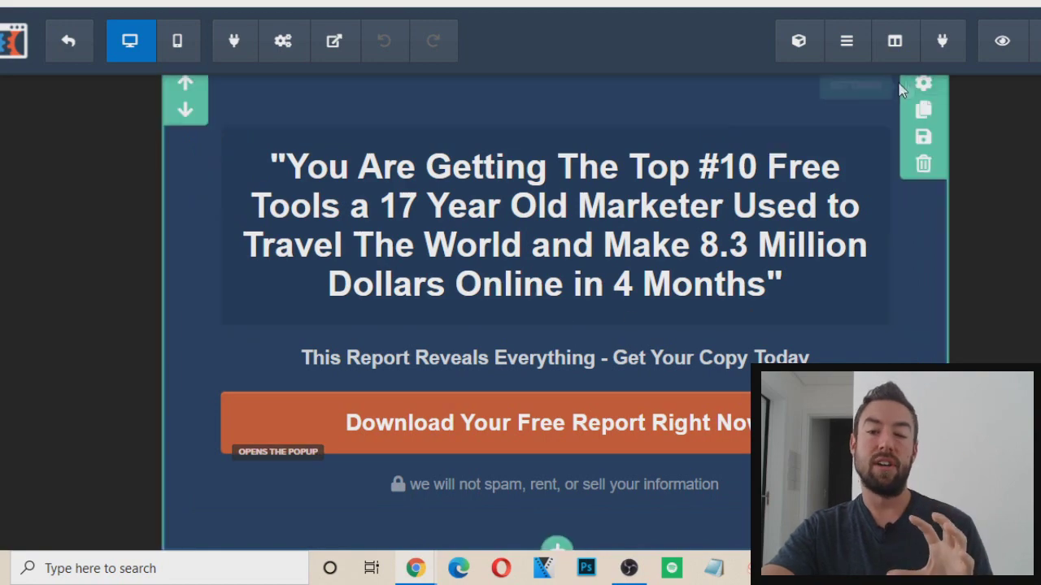
left_click(1001, 41)
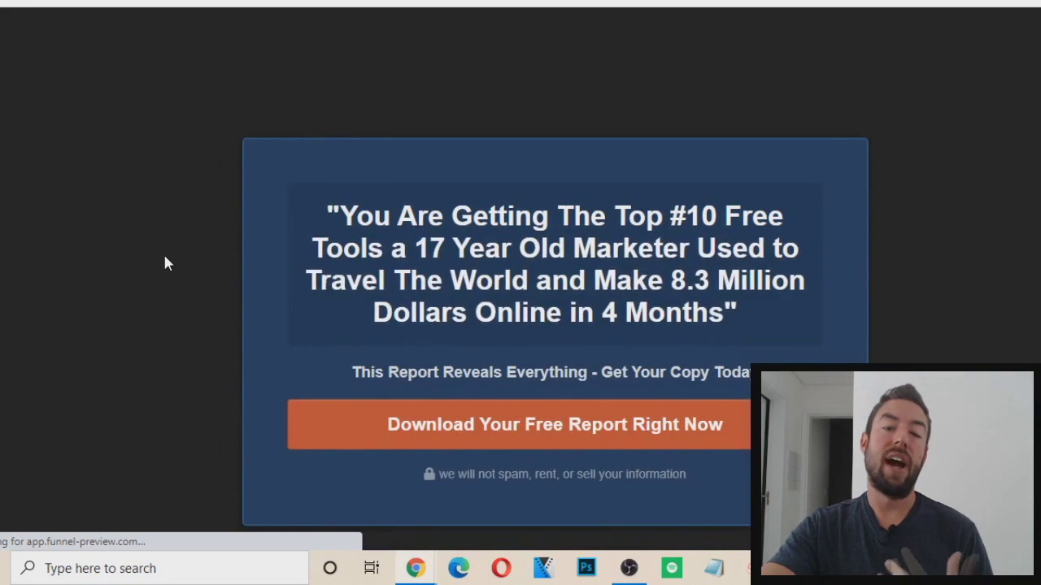
scroll(165, 261, "down", 2)
left_click(544, 295)
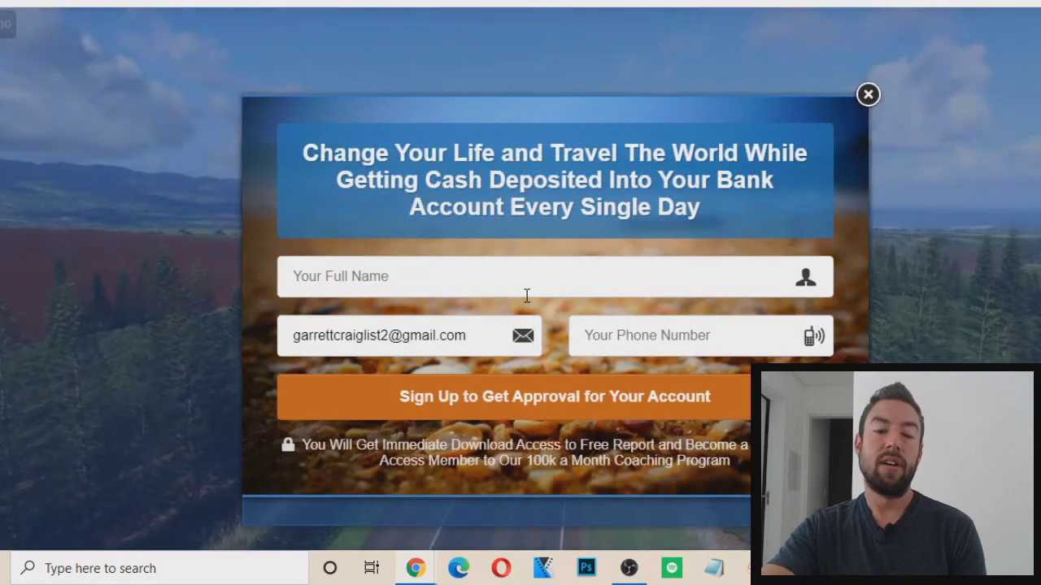
Look over the fields of the opt-in preview's sign-up popup and close it
scroll(527, 295, "down", 1)
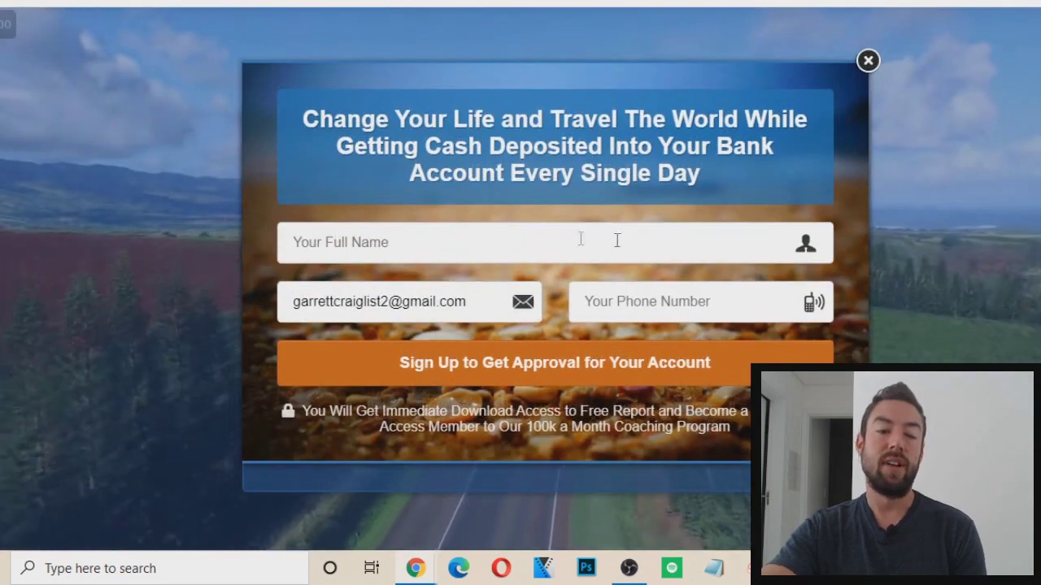
left_click(867, 62)
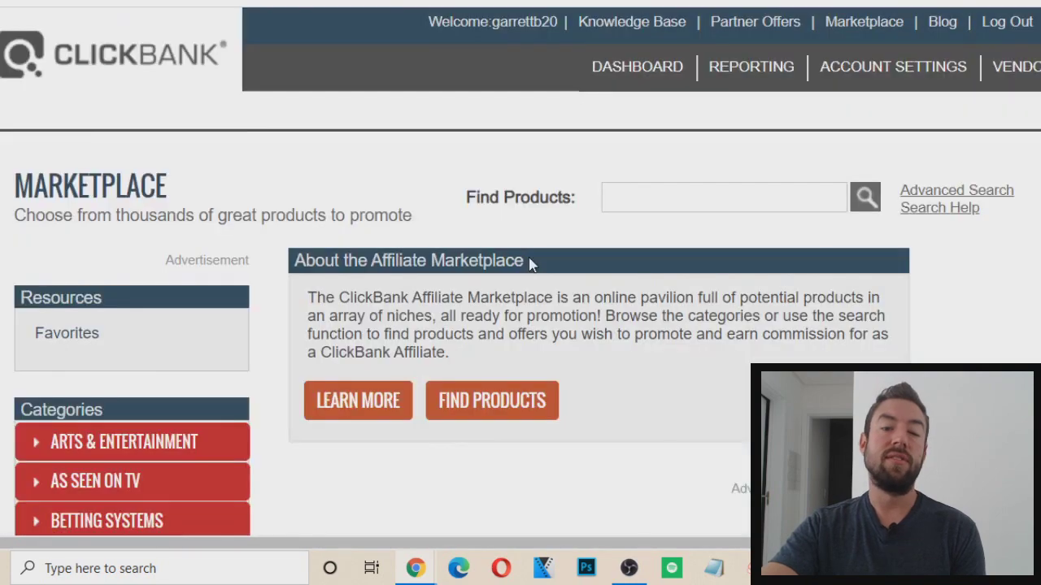
Open the E-business & E-marketing category in the ClickBank Marketplace and sort its results by Gravity
scroll(102, 97, "down", 5)
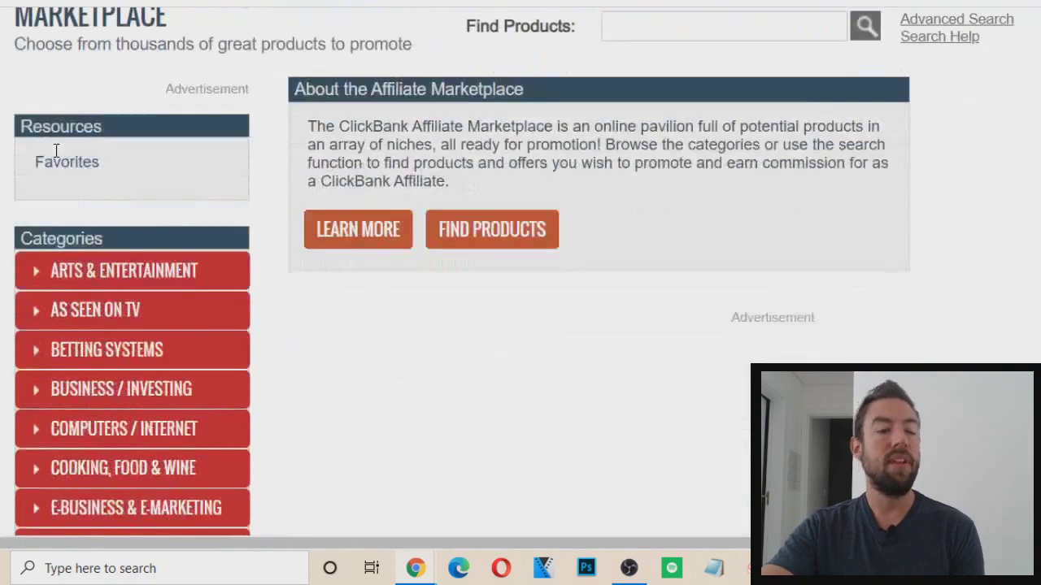
scroll(130, 335, "down", 2)
scroll(131, 335, "up", 1)
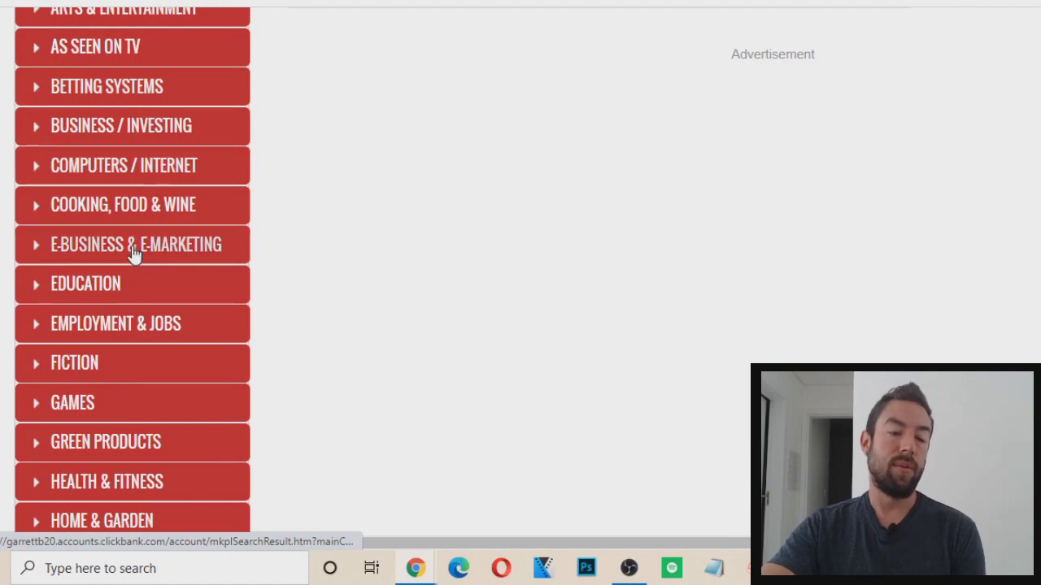
left_click(167, 244)
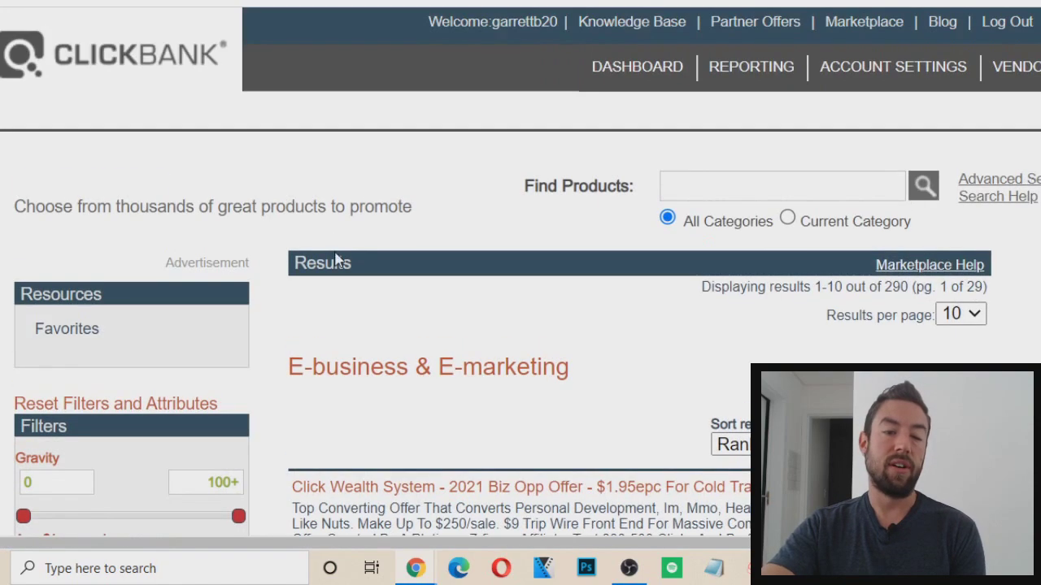
scroll(425, 123, "down", 5)
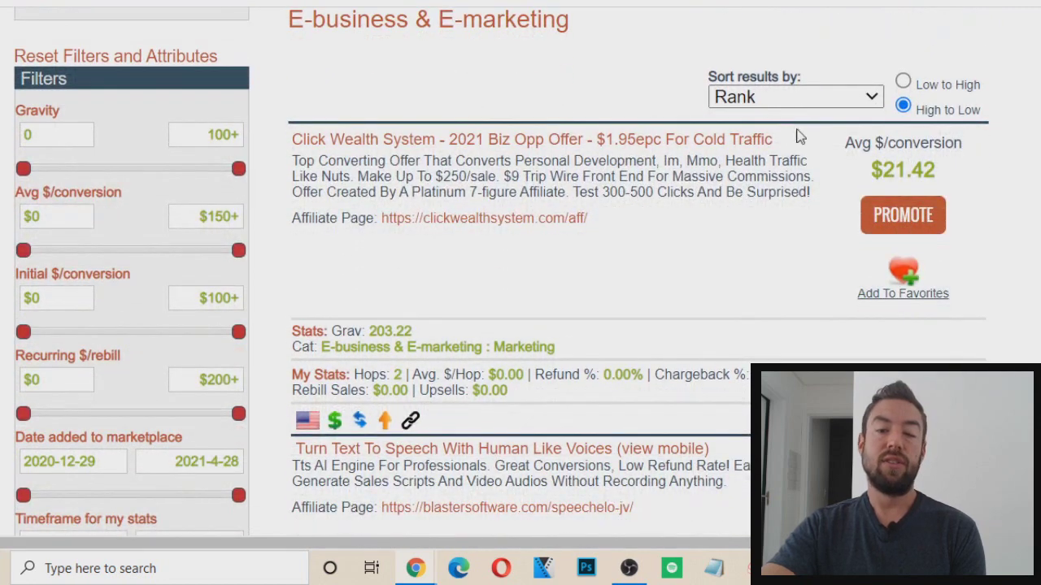
left_click(802, 94)
left_click(754, 235)
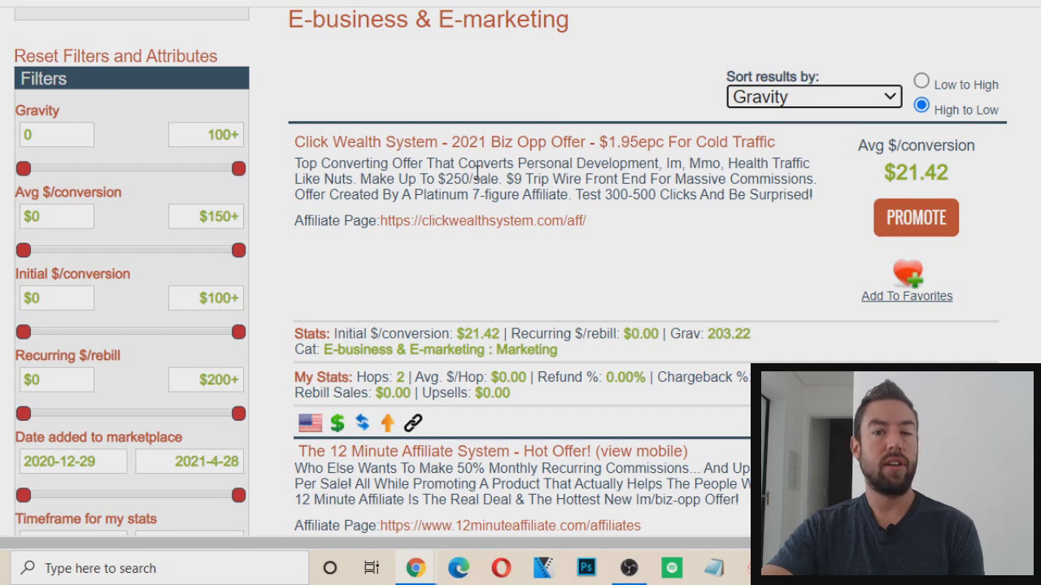
Open the sales page of the Click Wealth System offer and look through it
scroll(480, 175, "down", 1)
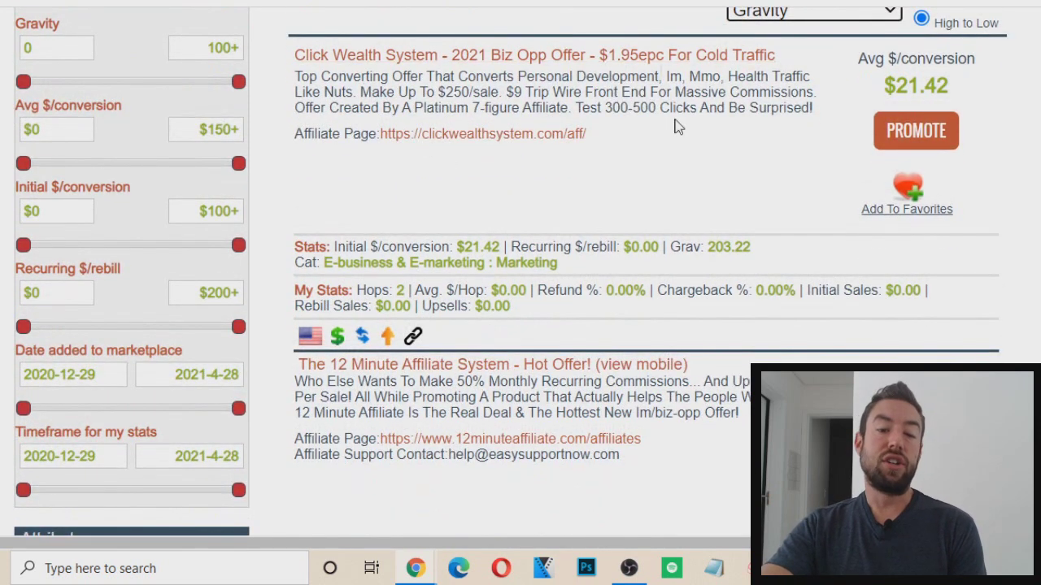
scroll(513, 234, "up", 1)
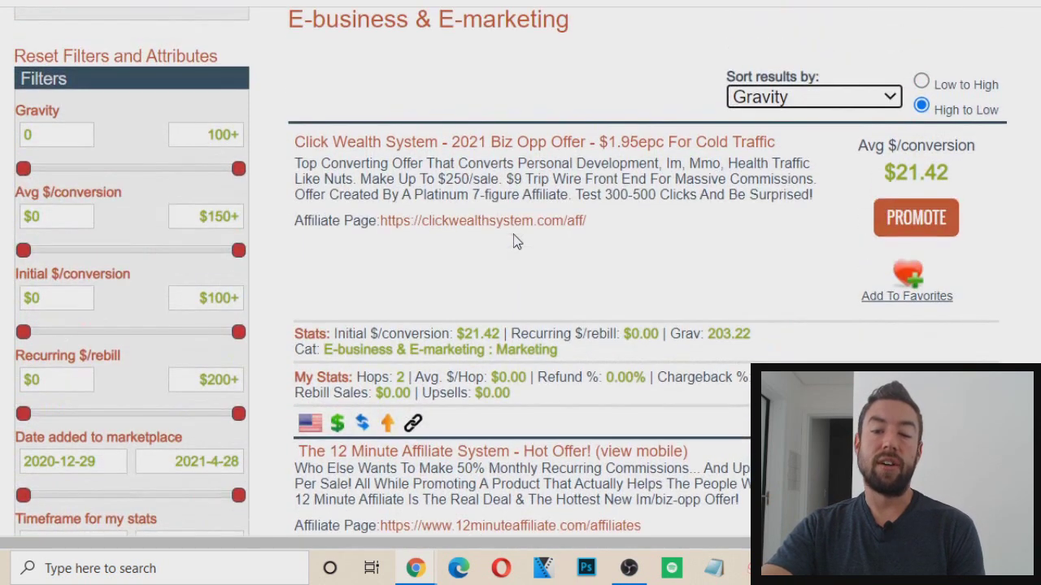
left_click(432, 152)
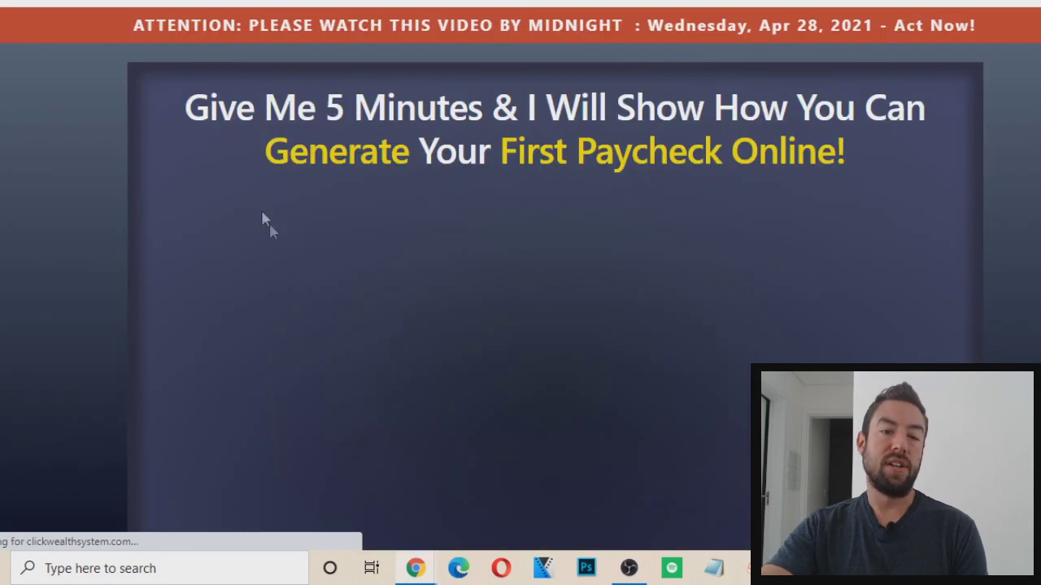
scroll(553, 155, "down", 5)
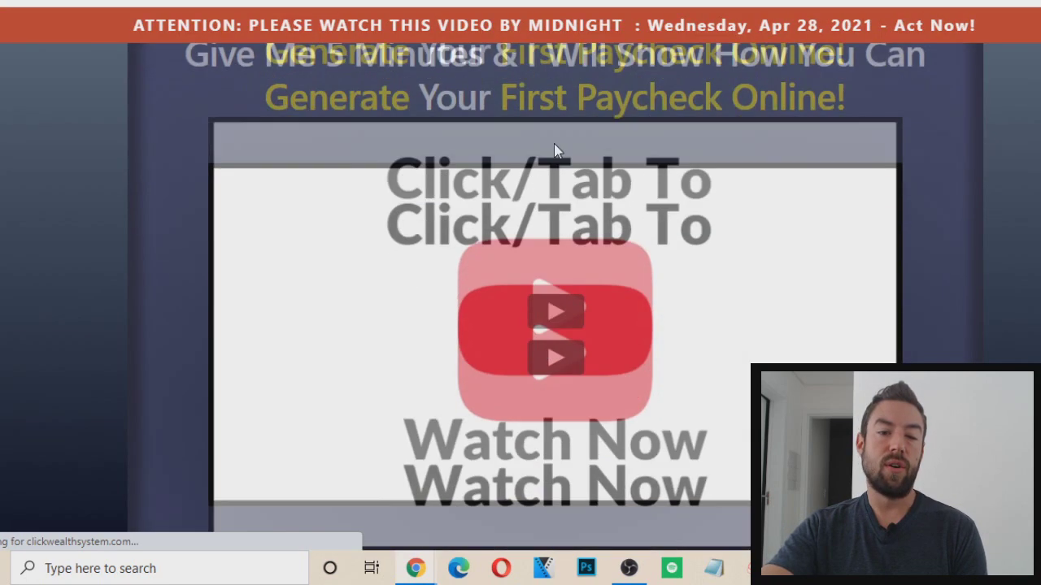
scroll(511, 331, "down", 4)
scroll(510, 331, "up", 9)
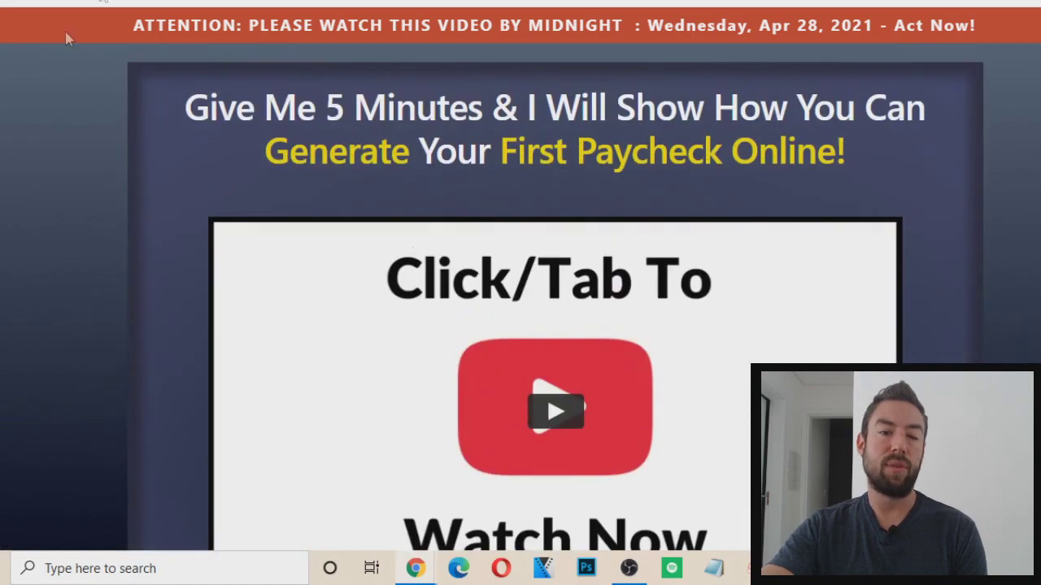
mouse_move(104, 2)
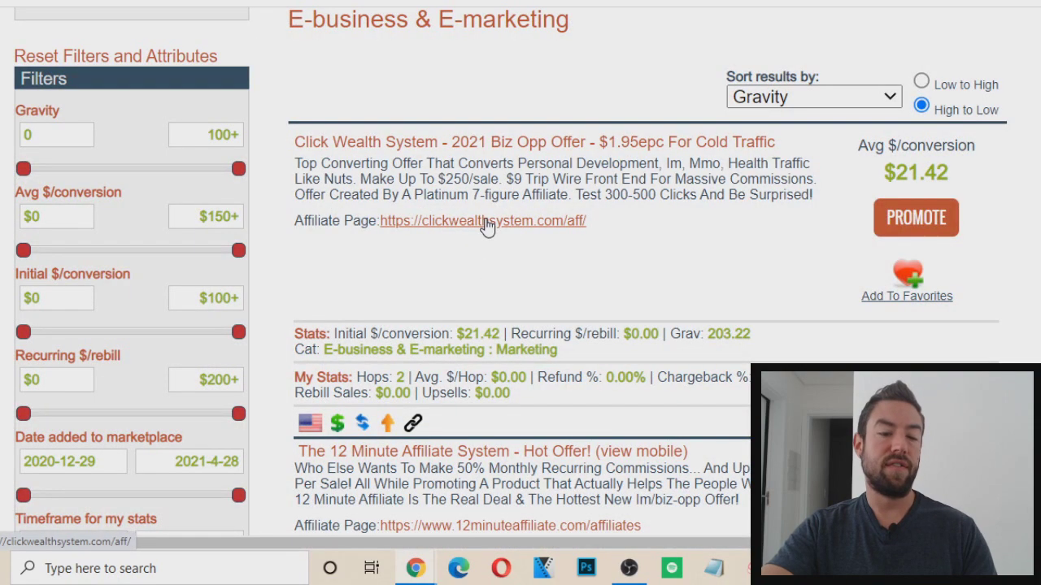
Open the Click Wealth System affiliate page and examine its sales figures, contest results and affiliate resources form
left_click(473, 222)
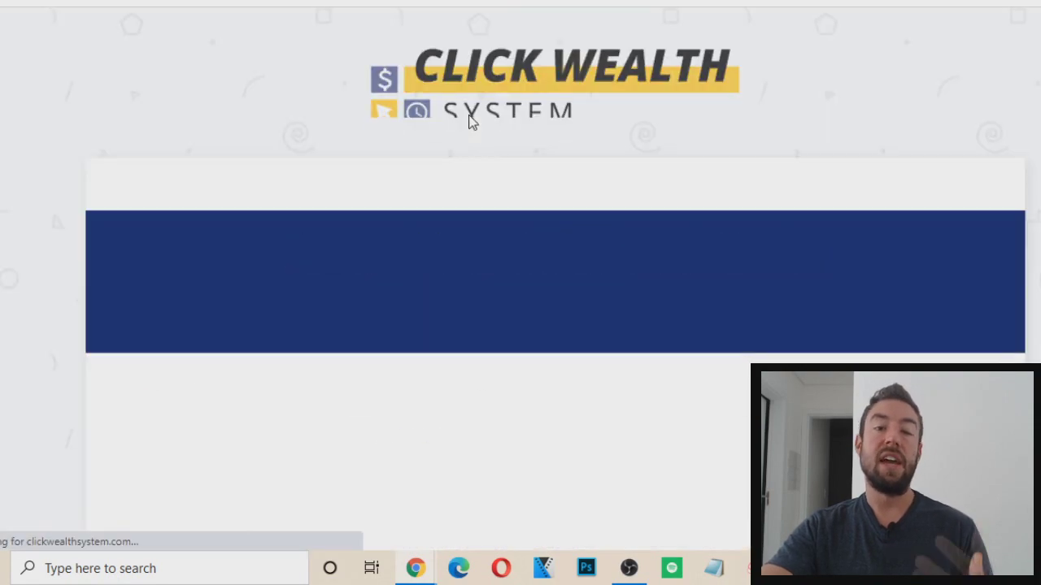
scroll(252, 139, "down", 3)
scroll(307, 201, "up", 1)
scroll(308, 202, "down", 10)
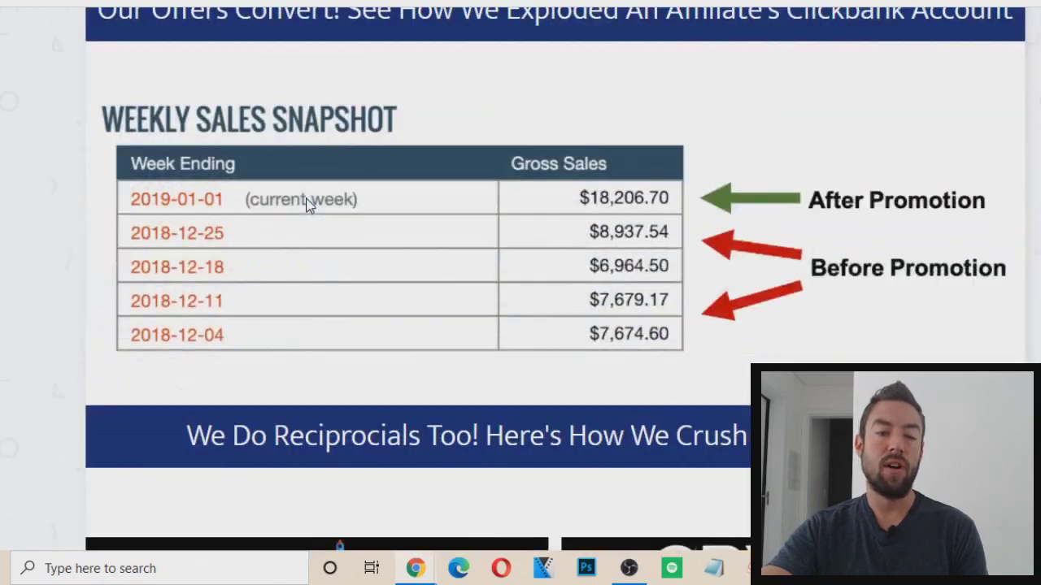
scroll(307, 204, "down", 4)
scroll(309, 199, "down", 10)
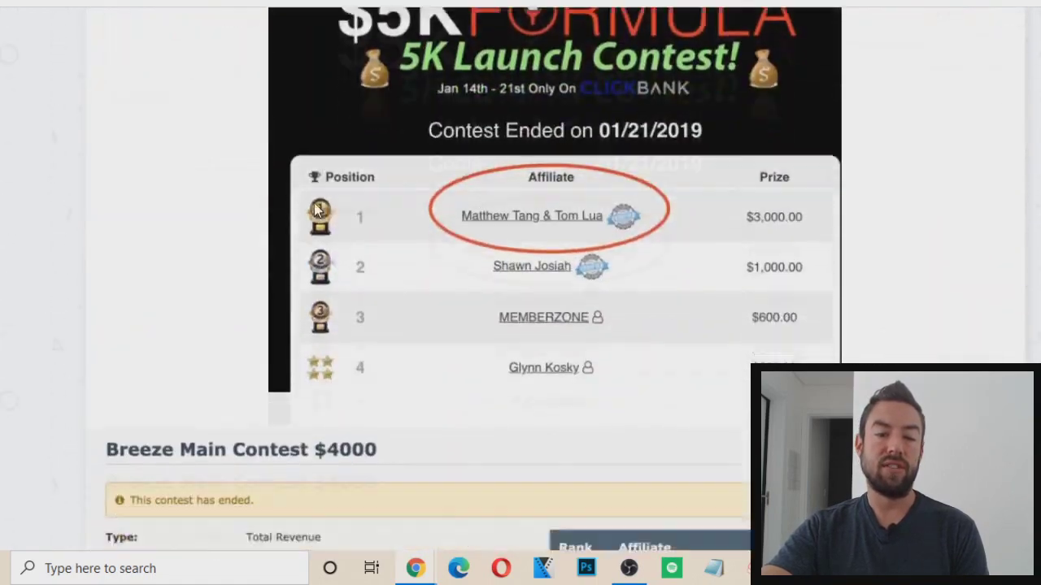
scroll(317, 208, "down", 15)
scroll(319, 215, "down", 20)
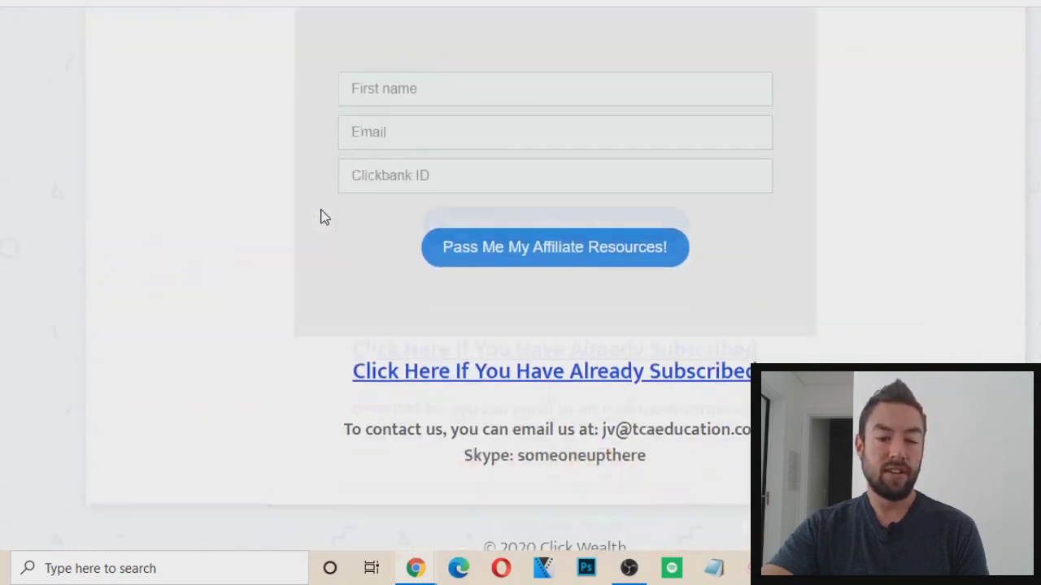
scroll(339, 309, "up", 15)
scroll(364, 374, "up", 5)
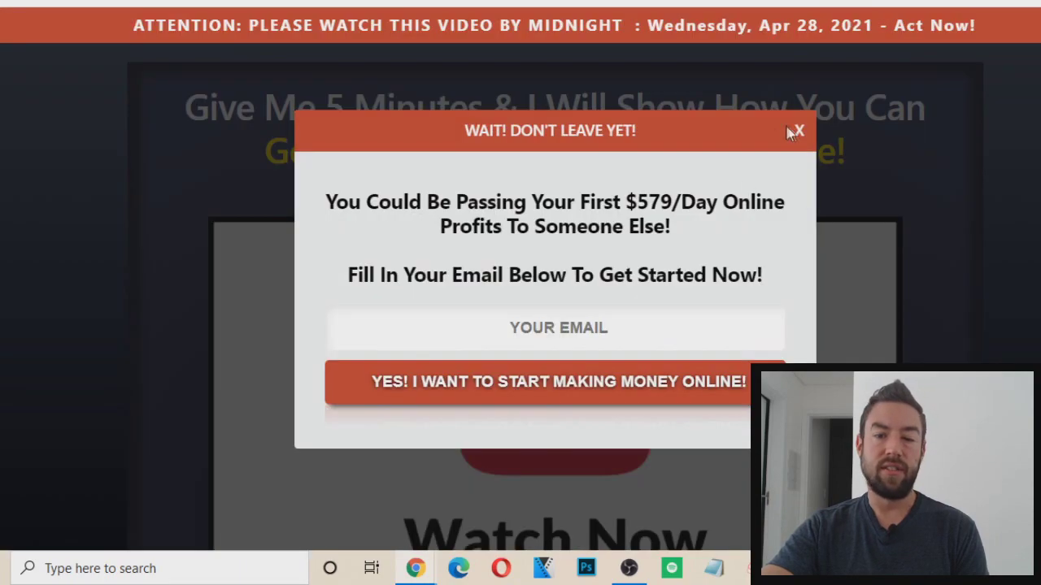
Dismiss the exit popup on the Click Wealth System sales page and copy the page's headline
left_click(795, 131)
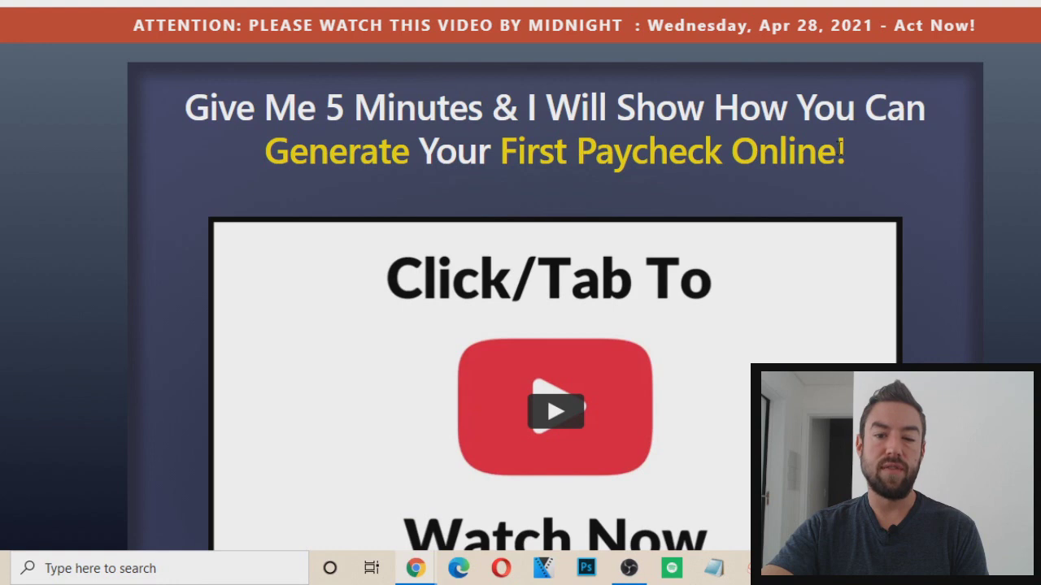
left_click_drag(849, 157, 181, 112)
key("ctrl+c")
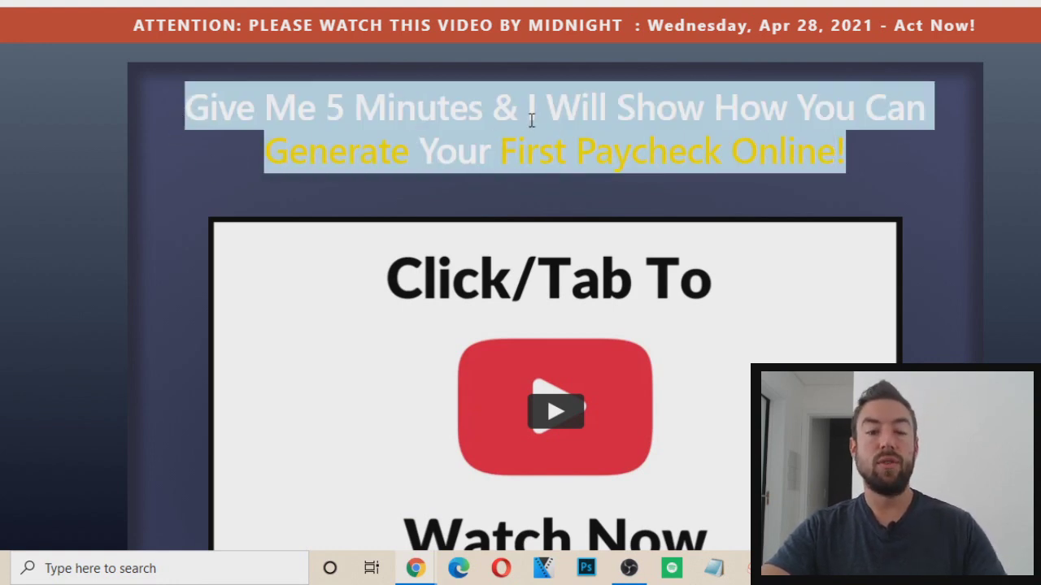
left_click(493, 114)
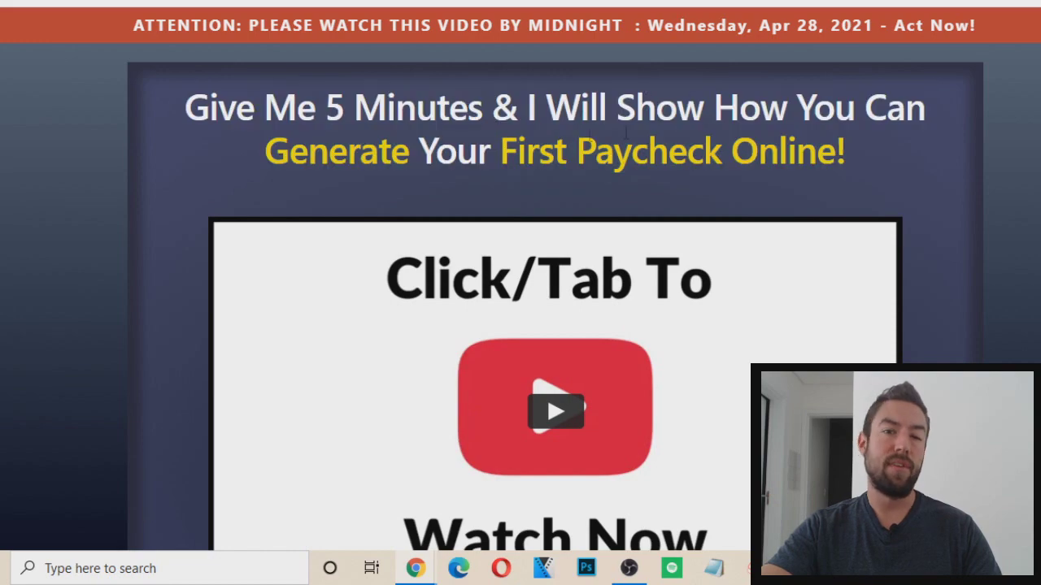
In the ClickFunnels page editor, replace the headline with the copied "Give Me 5 Minutes & I Will Show How You Can Generate Your First Paycheck Online!"
key("ctrl+Tab")
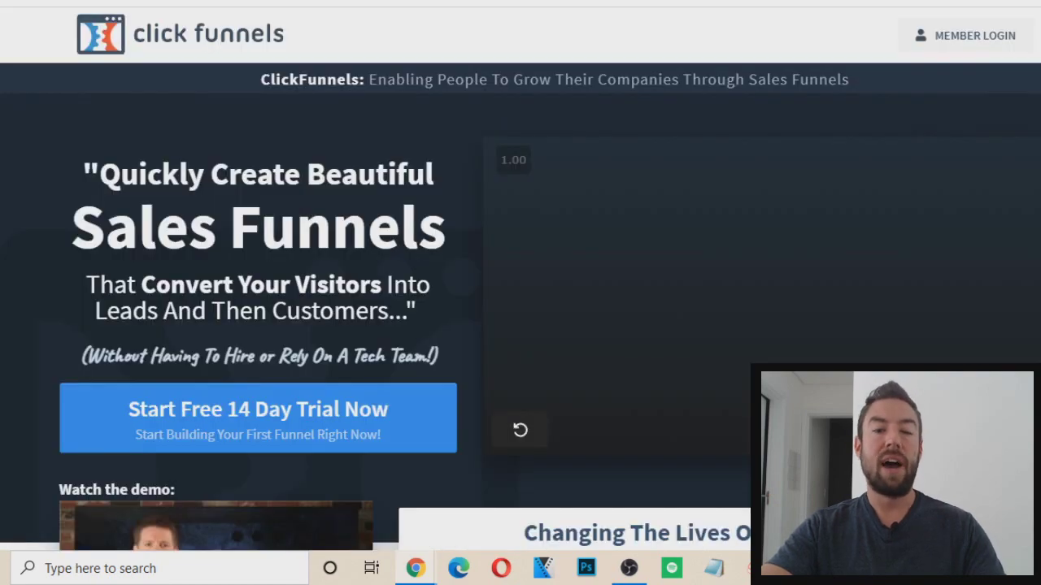
key("ctrl+Tab")
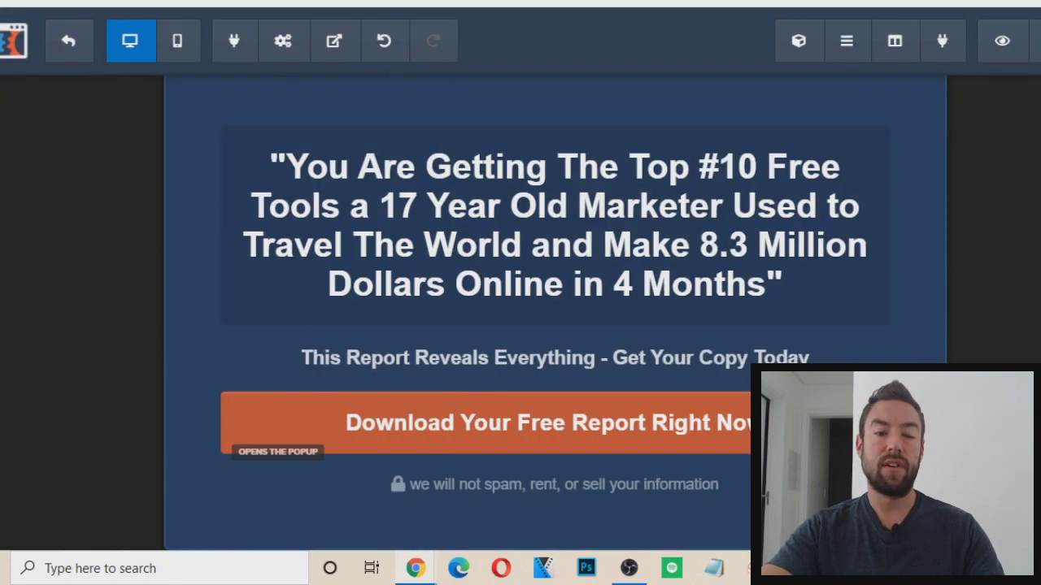
triple_click(480, 235)
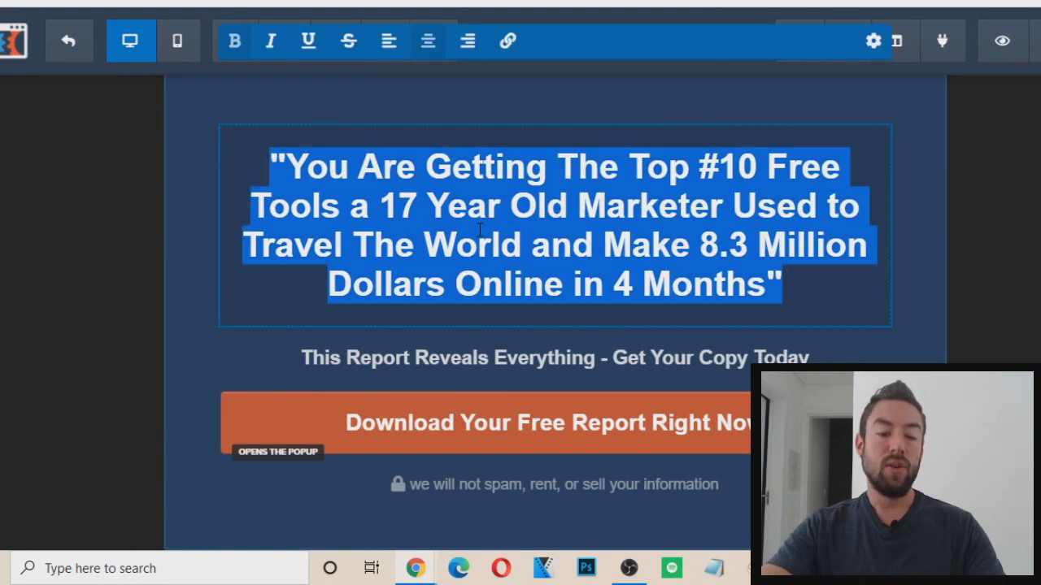
key("ctrl+v")
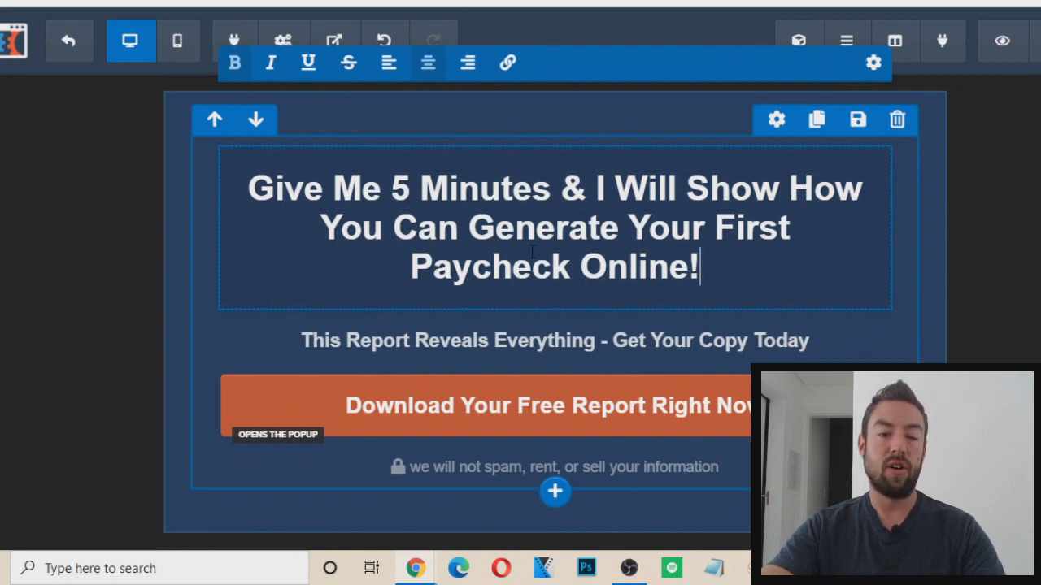
Reword the line below the headline as "This FREE Video Reveals Everything - Get Access Today"
left_click(363, 339)
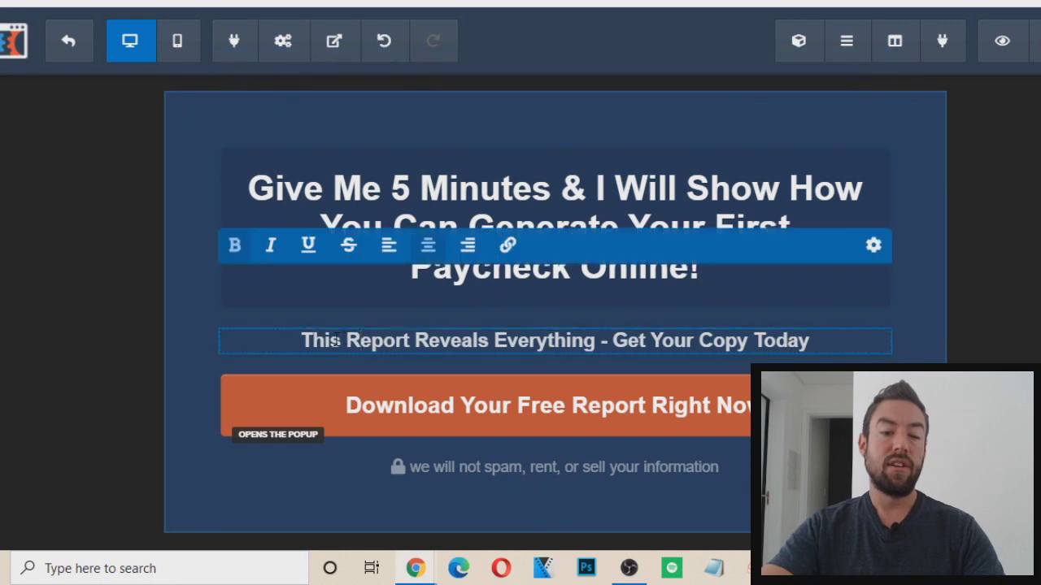
left_click_drag(358, 340, 410, 340)
type("FREE V")
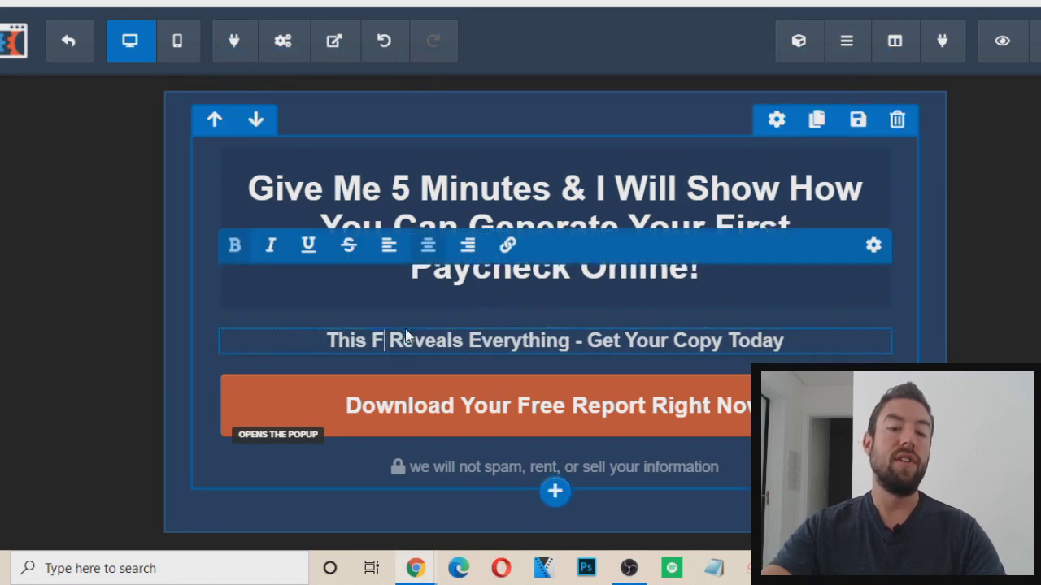
type("ideo")
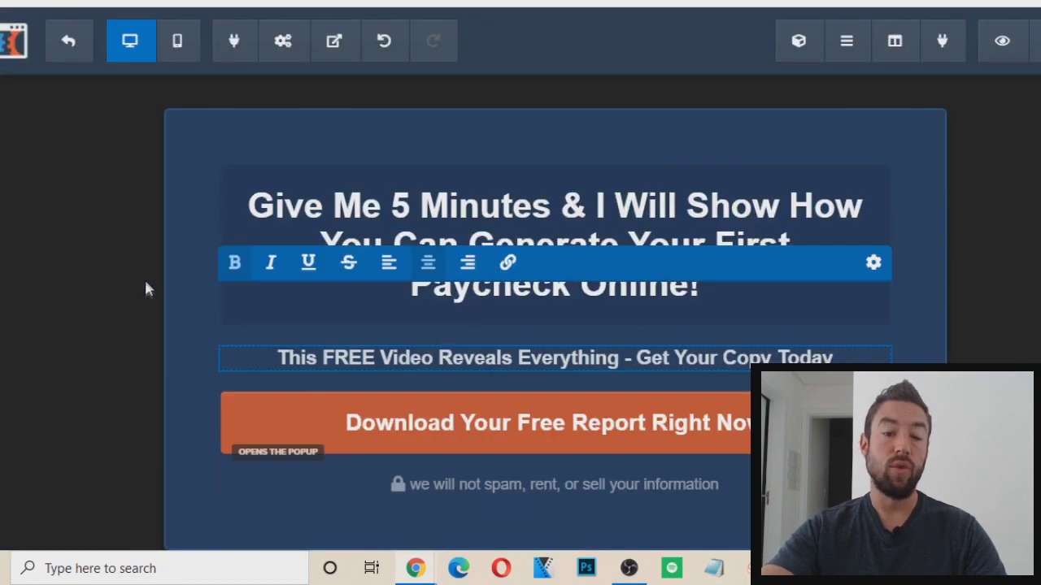
left_click(140, 303)
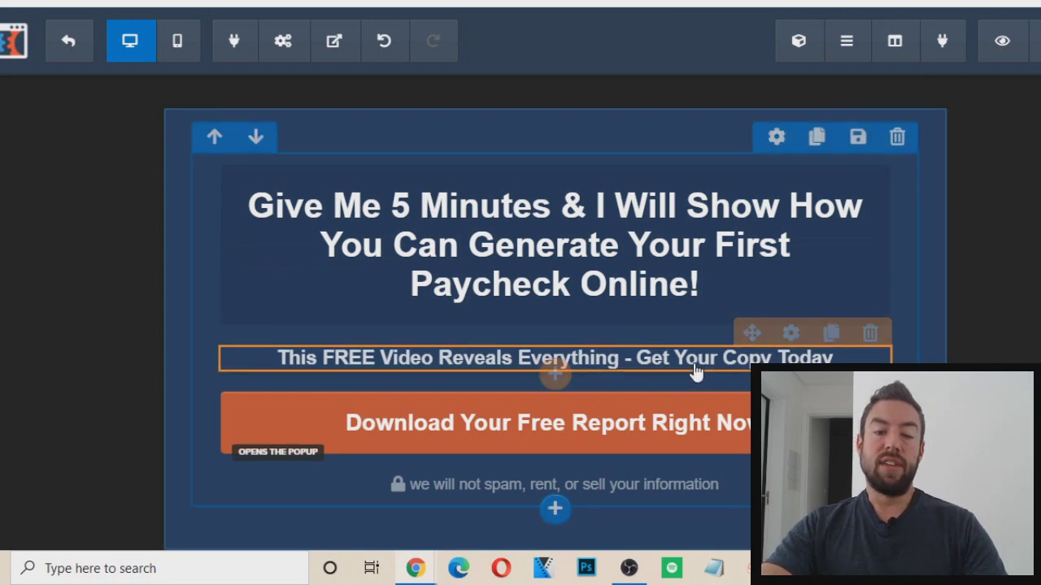
double_click(755, 360)
left_click_drag(638, 358, 838, 358)
type("Get A")
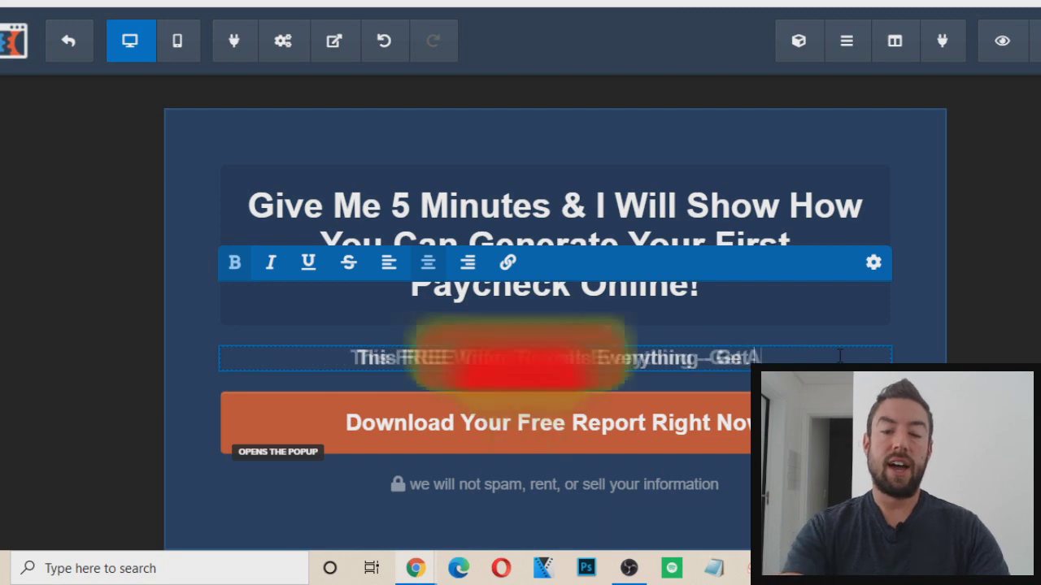
type("ccess Today!")
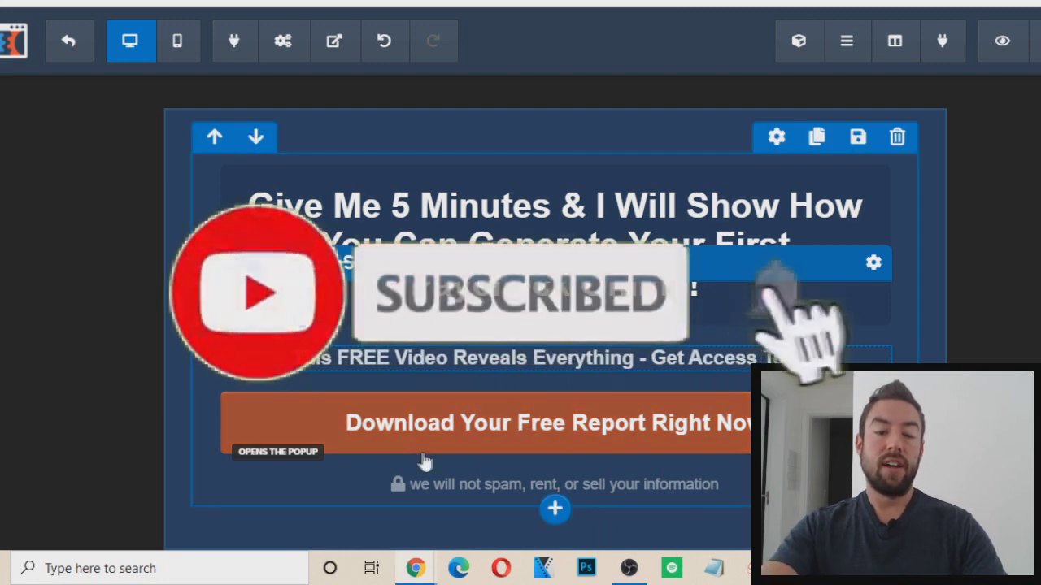
Open the orange sign-up button's settings and set its text to "Click Here For Instant Access >>"
left_click(476, 425)
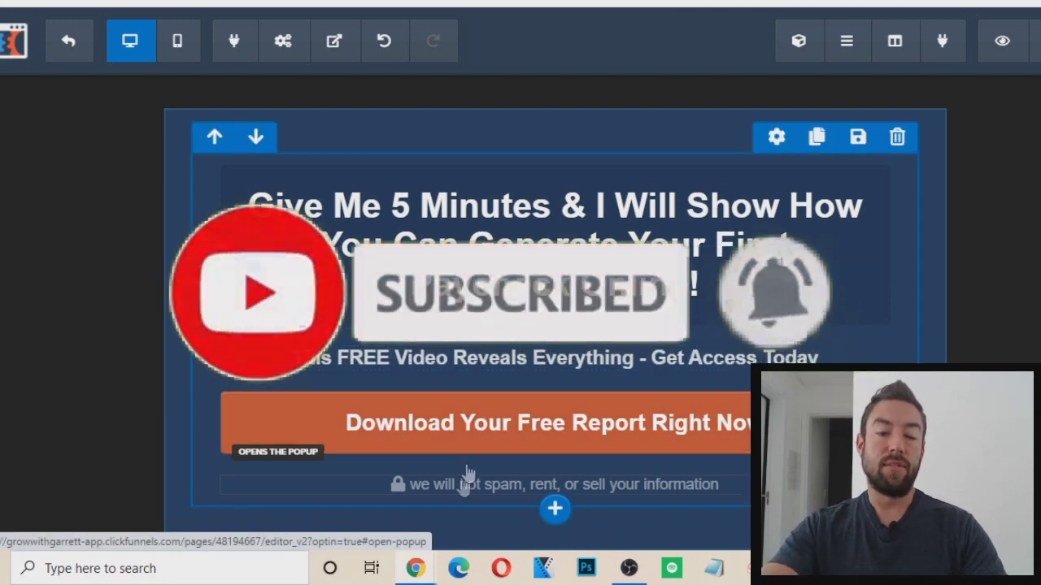
left_click(746, 372)
scroll(860, 295, "down", 3)
scroll(883, 330, "up", 2)
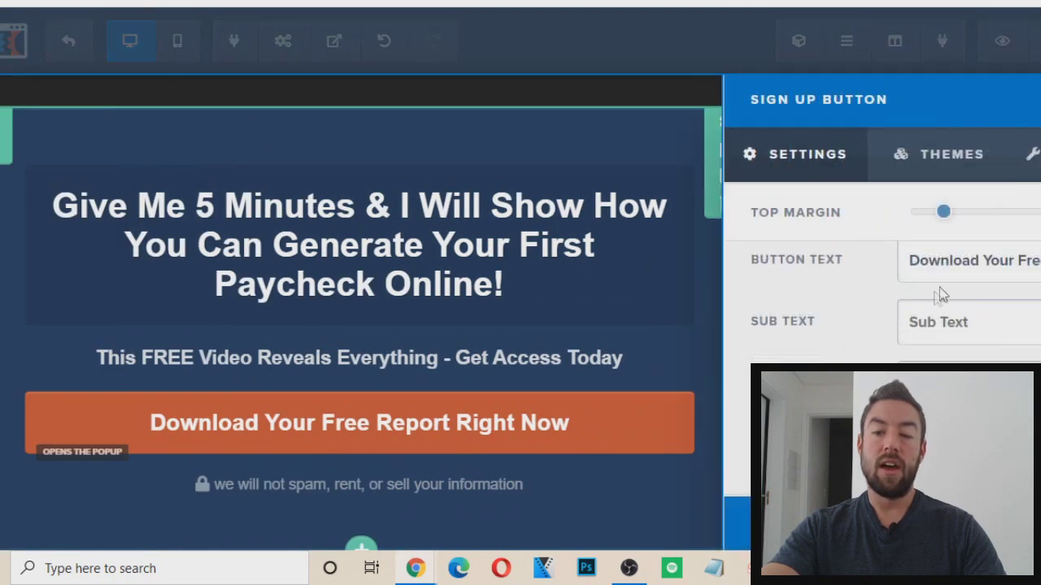
triple_click(943, 271)
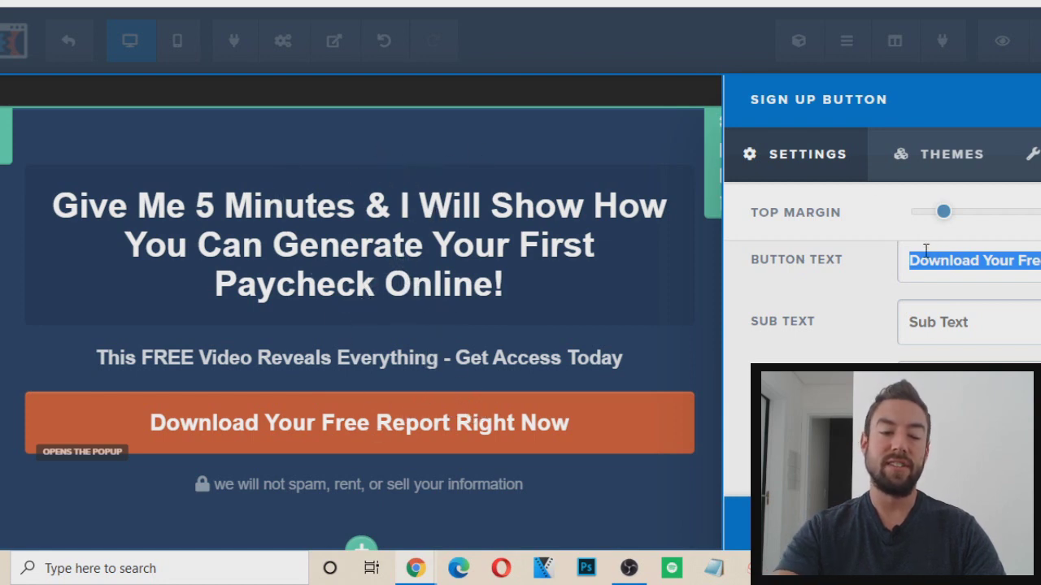
type("Click He")
type("re For Instant Acc")
type("ess >>")
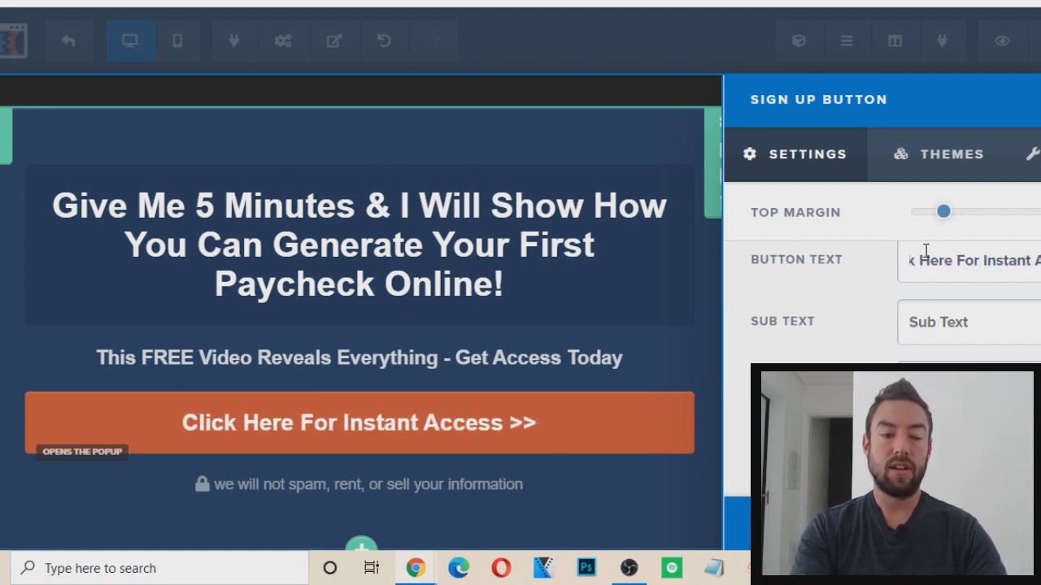
Set the orange sign-up button's action to open the pop-up and close its settings
left_click(645, 306)
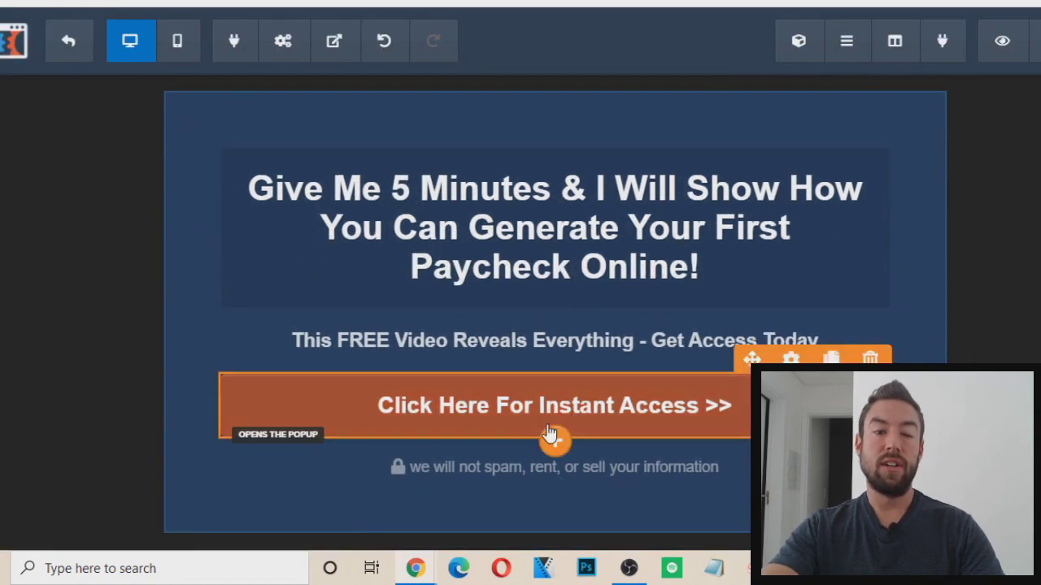
left_click(490, 406)
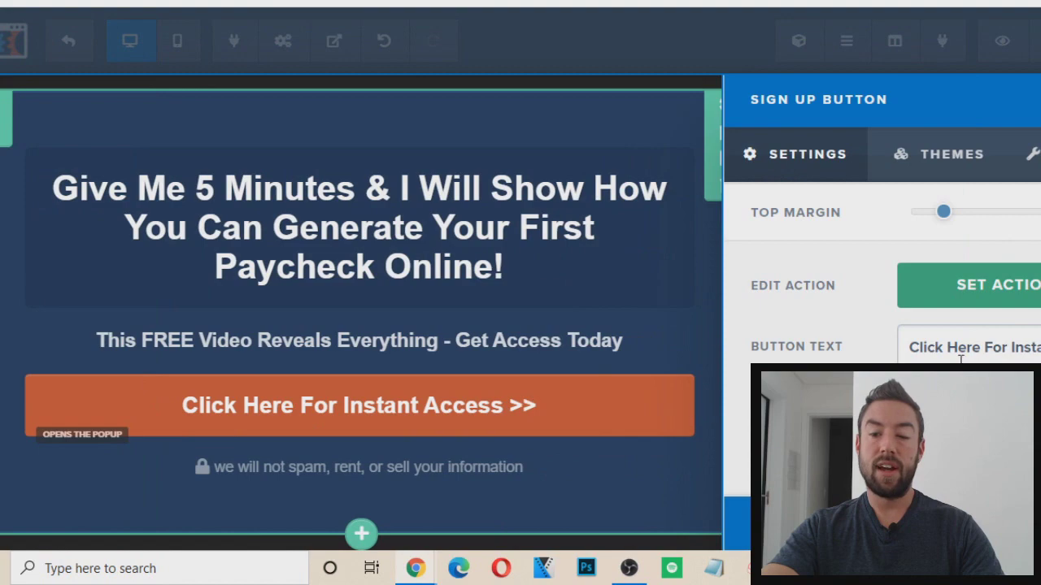
left_click(1017, 283)
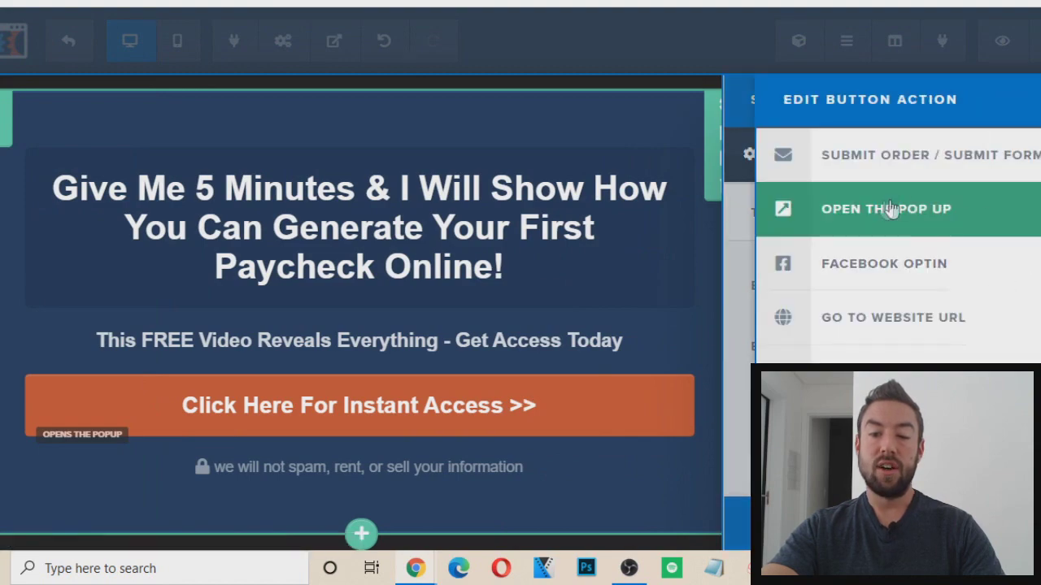
left_click(955, 218)
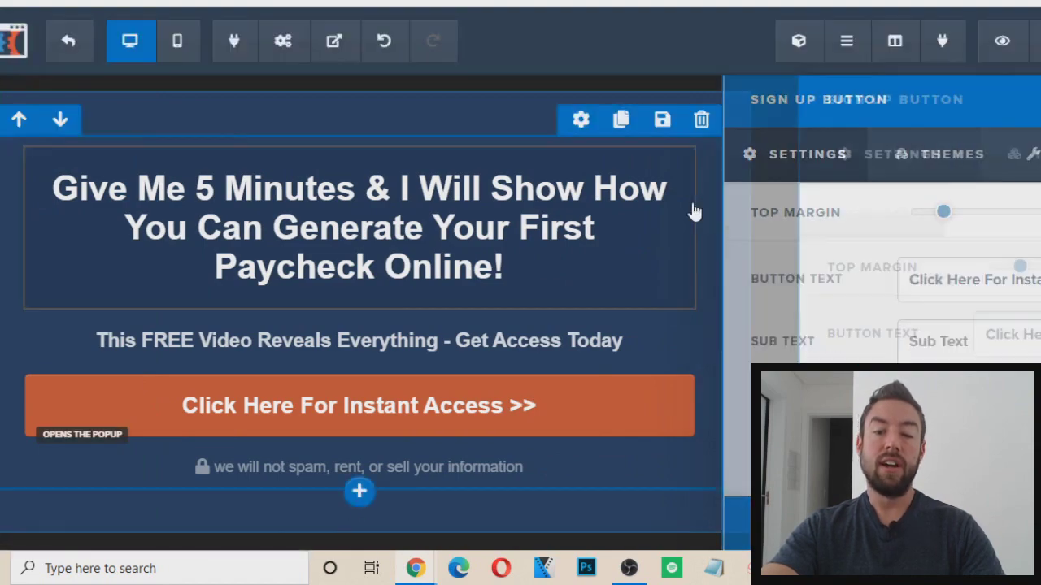
left_click(693, 211)
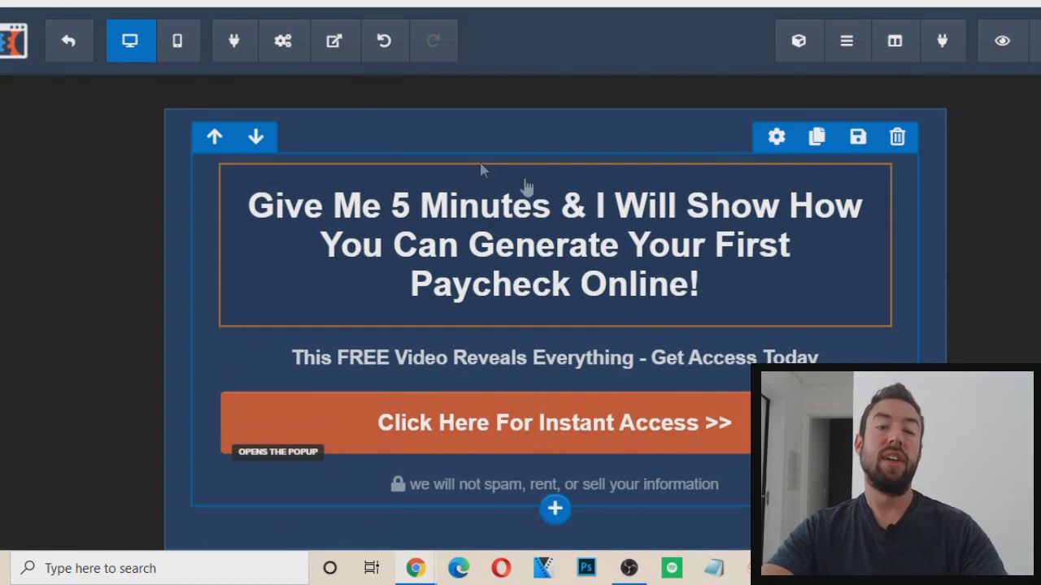
Show the pop-up and replace its headline with "Enter Your Best Email Address Below To Get Instant Access To This FREE Video!"
mouse_move(350, 34)
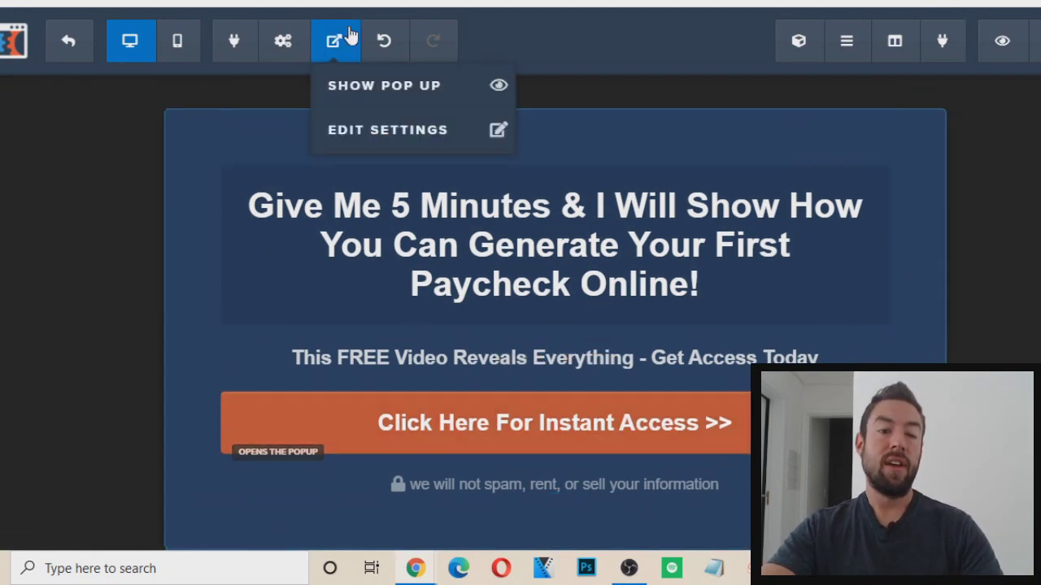
left_click(387, 95)
scroll(585, 297, "down", 3)
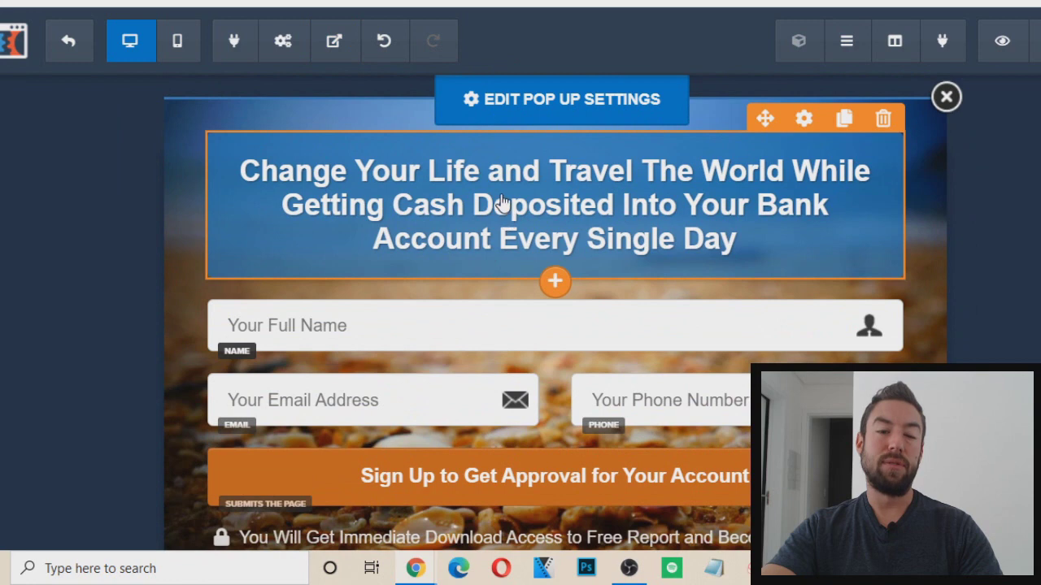
double_click(502, 203)
key("ctrl+a")
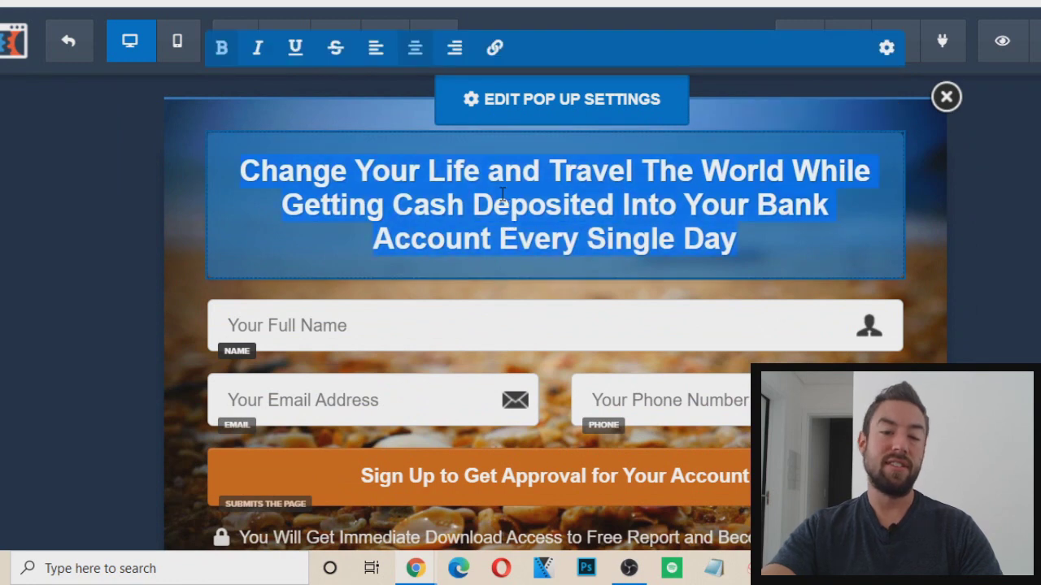
type("Ente")
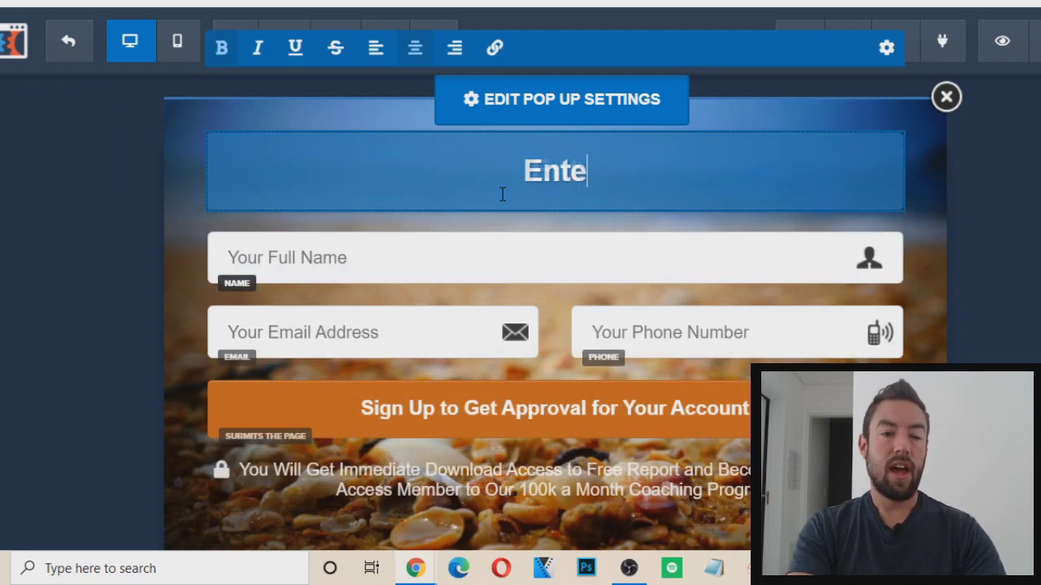
type("r Your Best Email ")
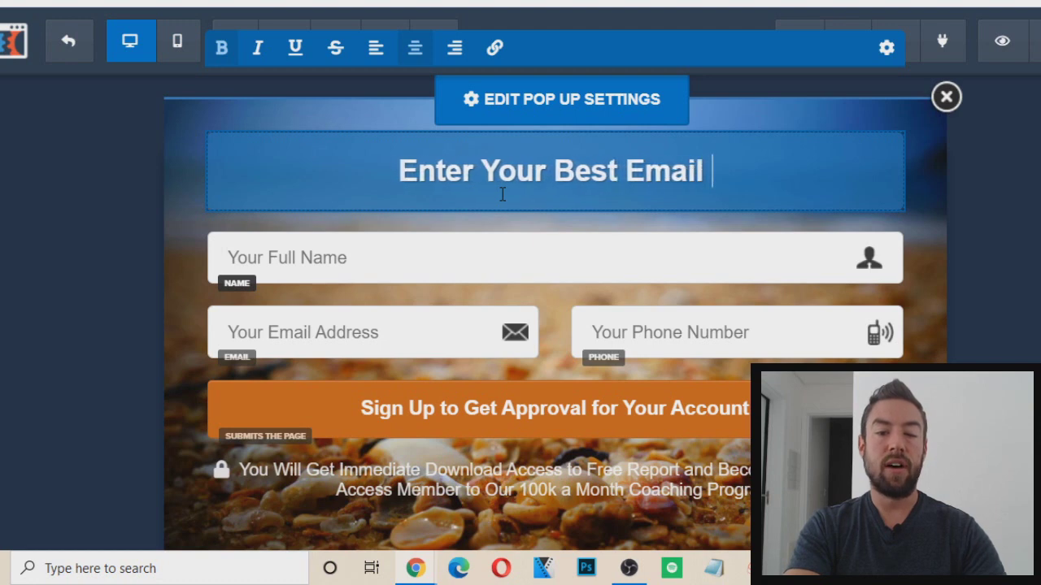
type("Address Below To Get A")
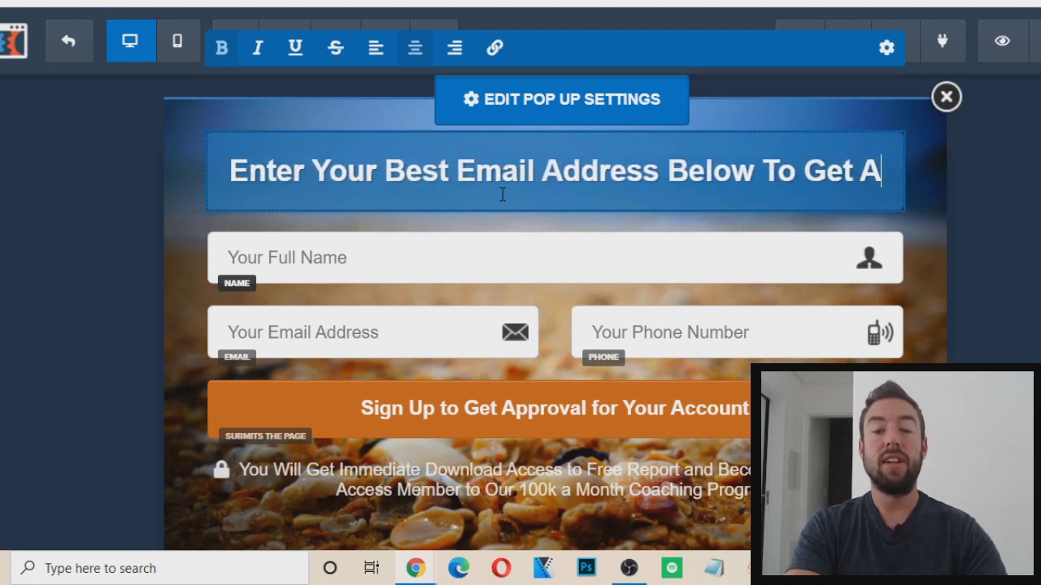
key("BackSpace")
type("I")
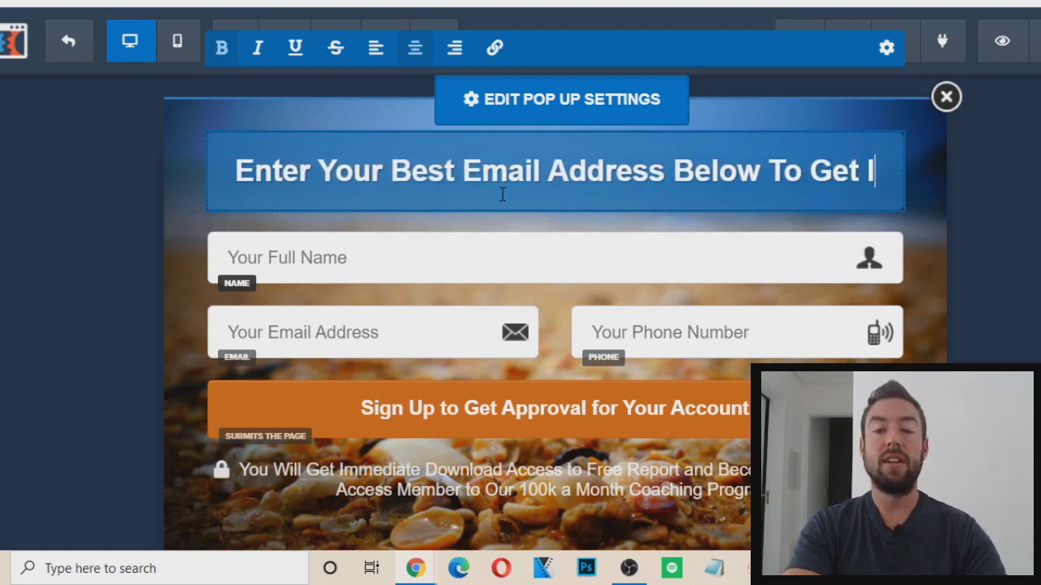
type("nstant Access T")
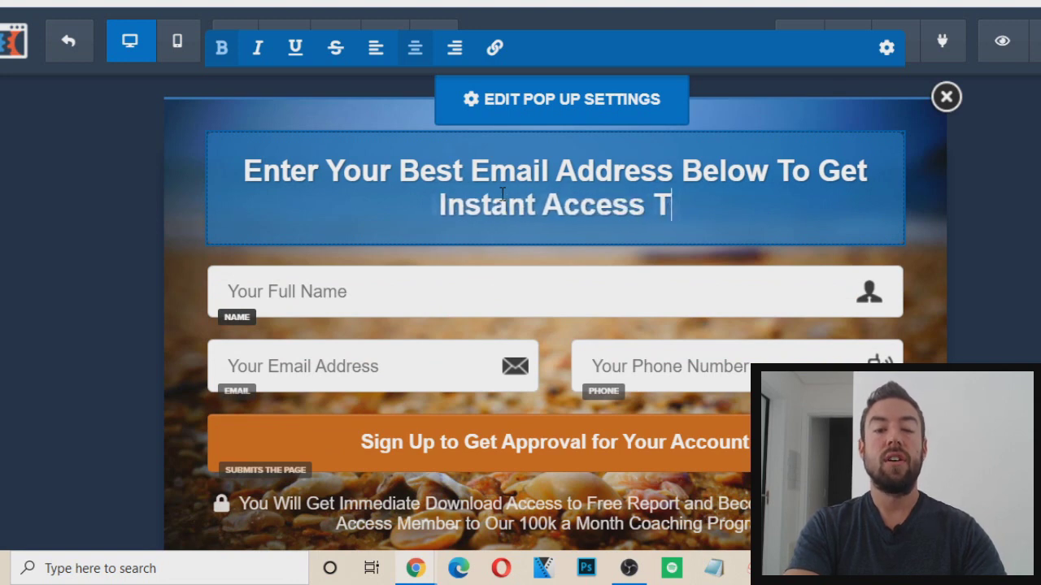
type("o This FREE Video!")
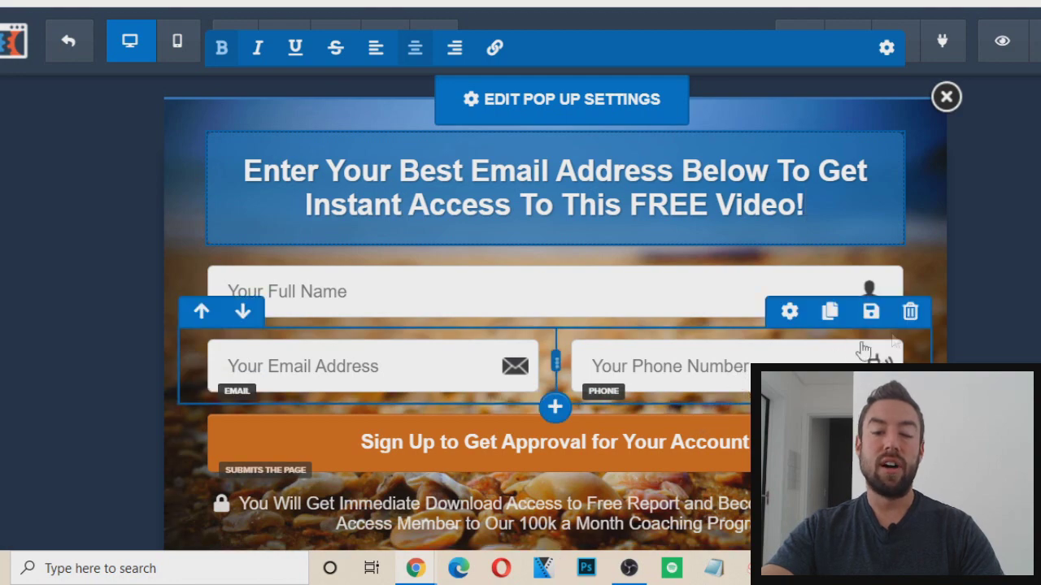
Delete the email and phone number row and the full name field from the pop-up form
left_click(912, 316)
left_click(646, 60)
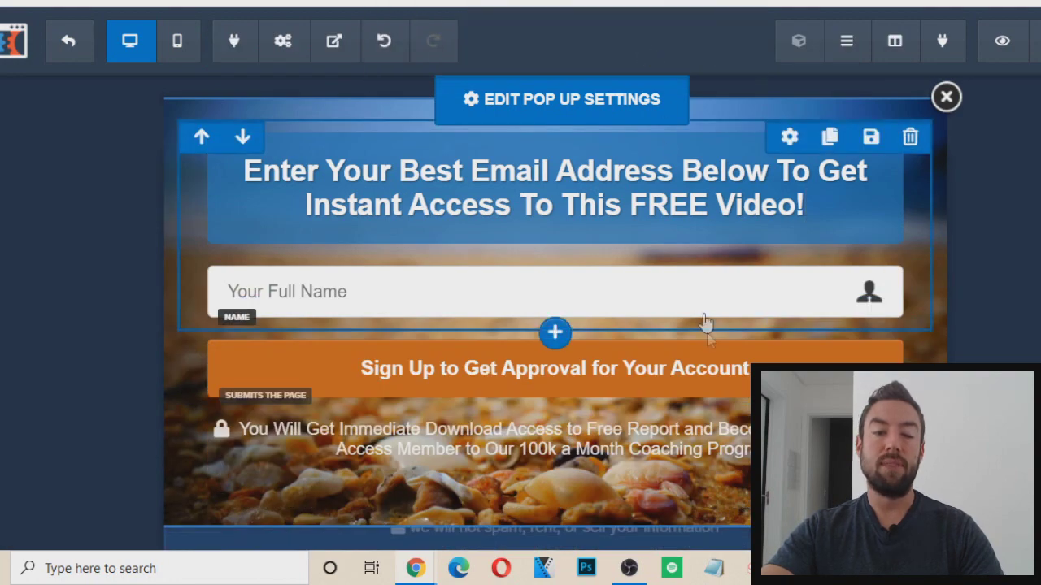
left_click(883, 249)
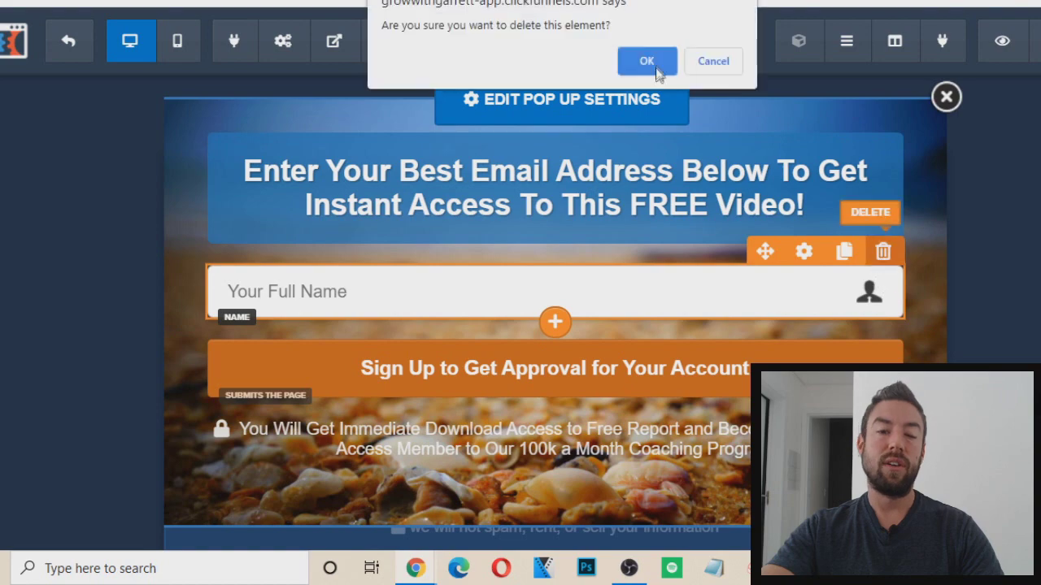
left_click(655, 63)
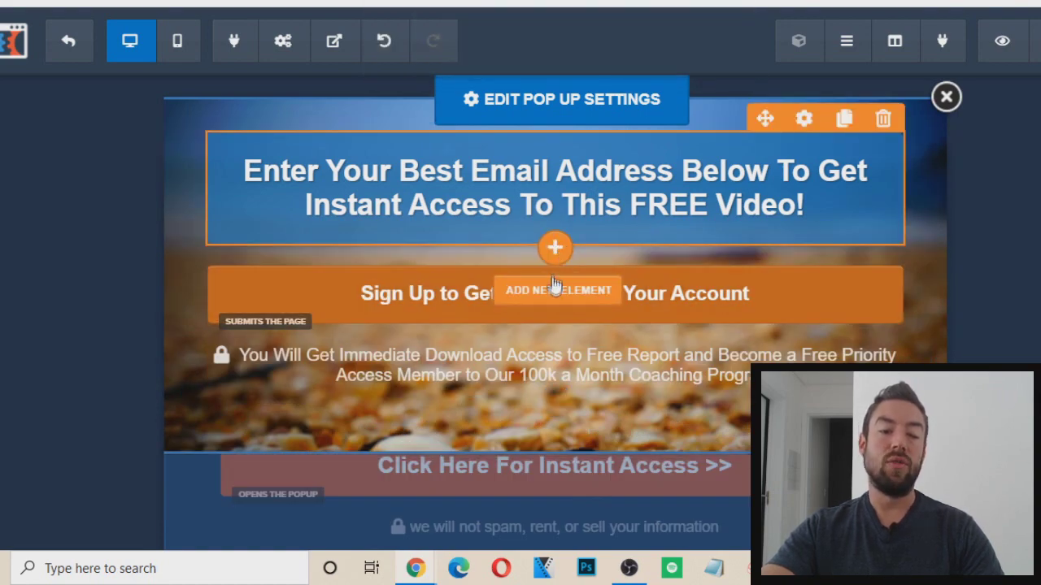
Add an input element below the pop-up's headline and set its input type to Email Address
left_click(555, 247)
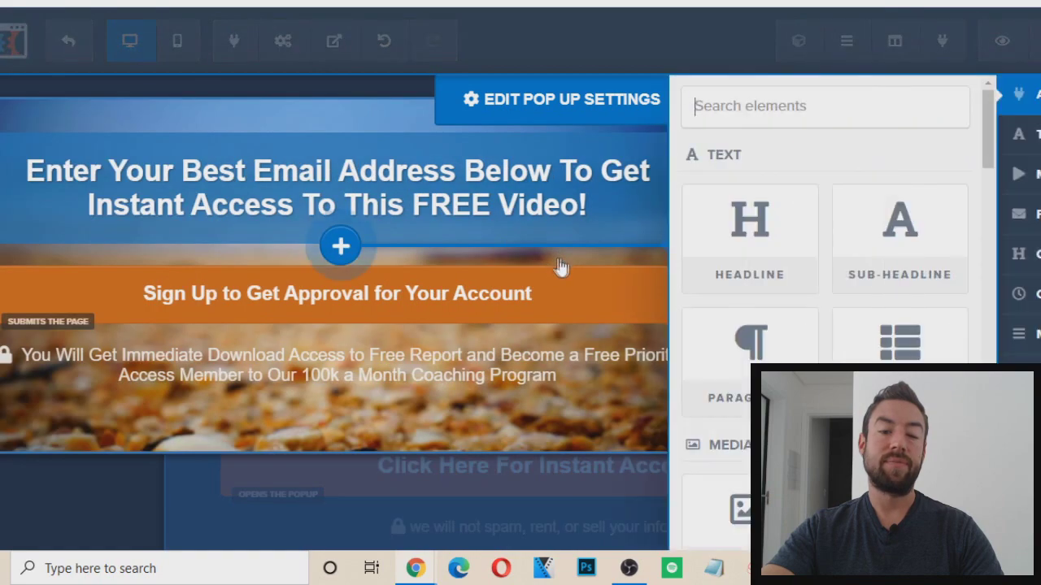
scroll(800, 254, "down", 9)
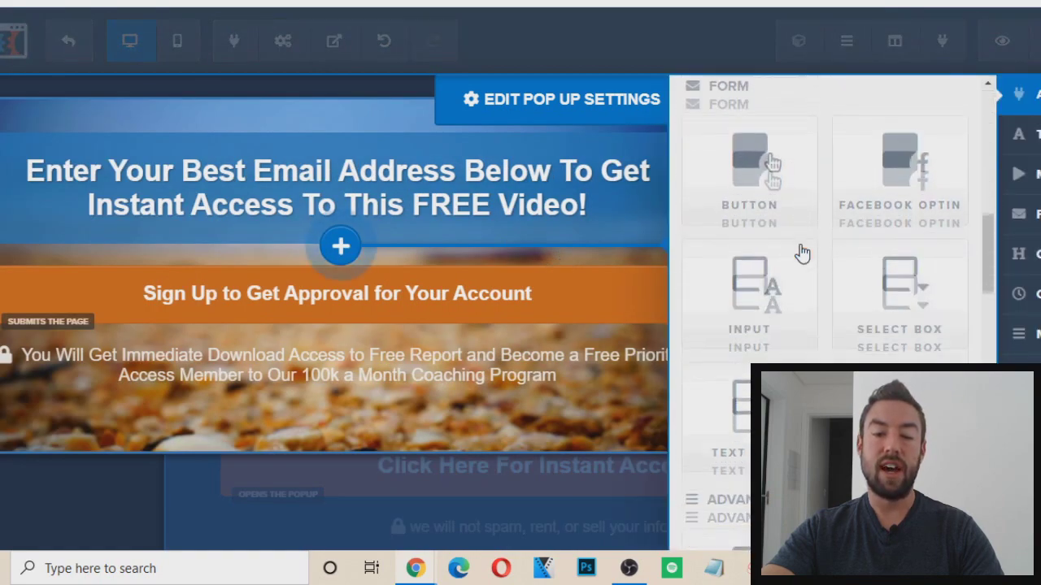
left_click(748, 317)
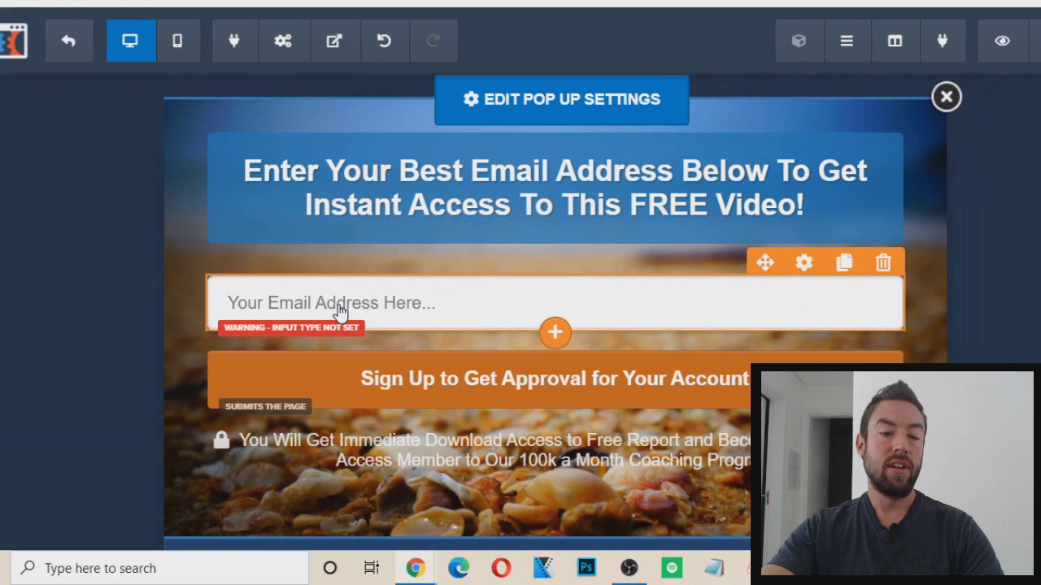
left_click(340, 311)
left_click(928, 286)
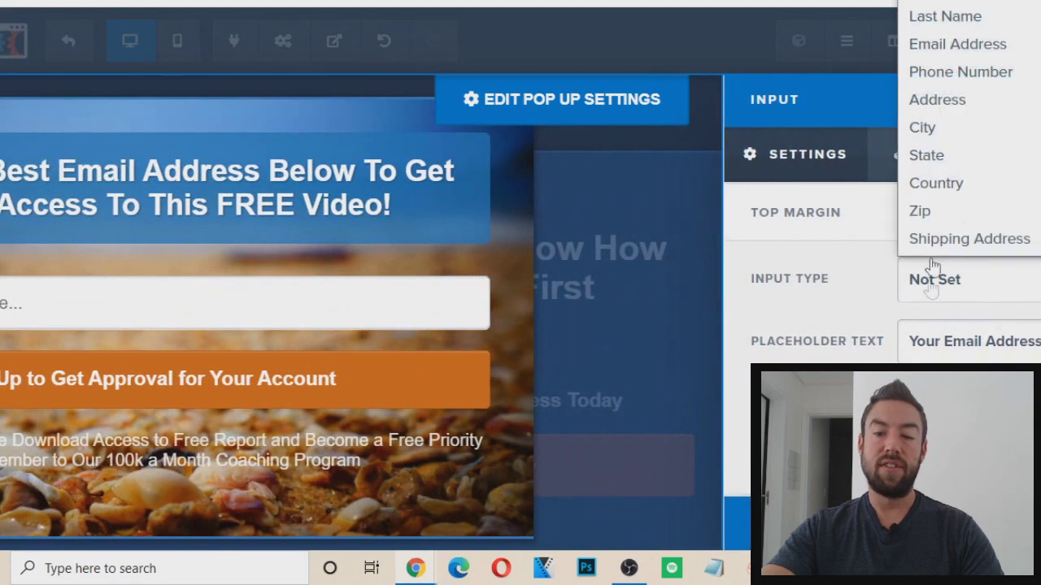
left_click(939, 42)
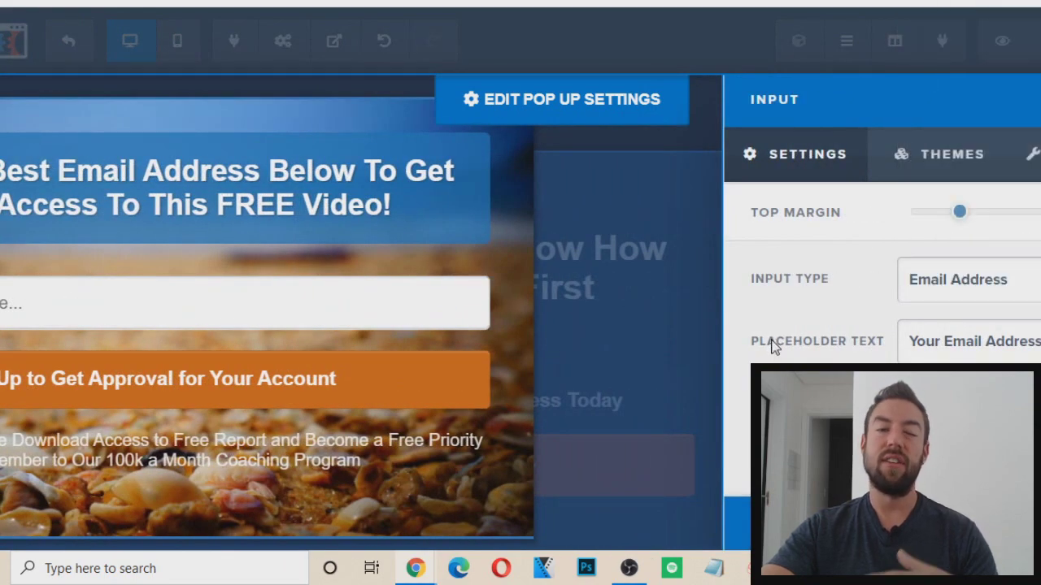
left_click(565, 318)
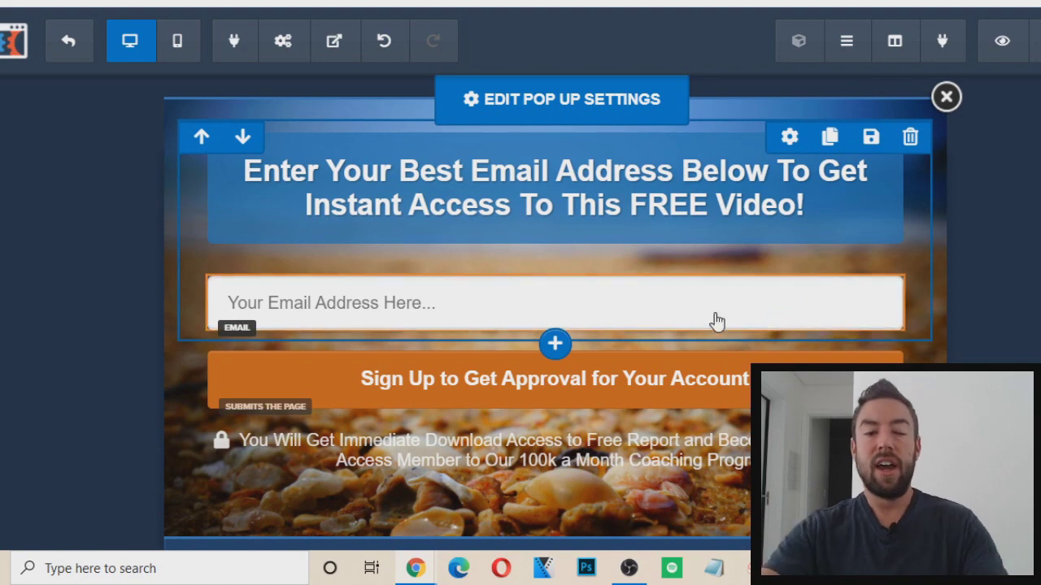
Change the text of the pop-up's submit button to "Click Here To Submit & Access Your Video >>"
scroll(718, 323, "down", 3)
scroll(318, 297, "up", 1)
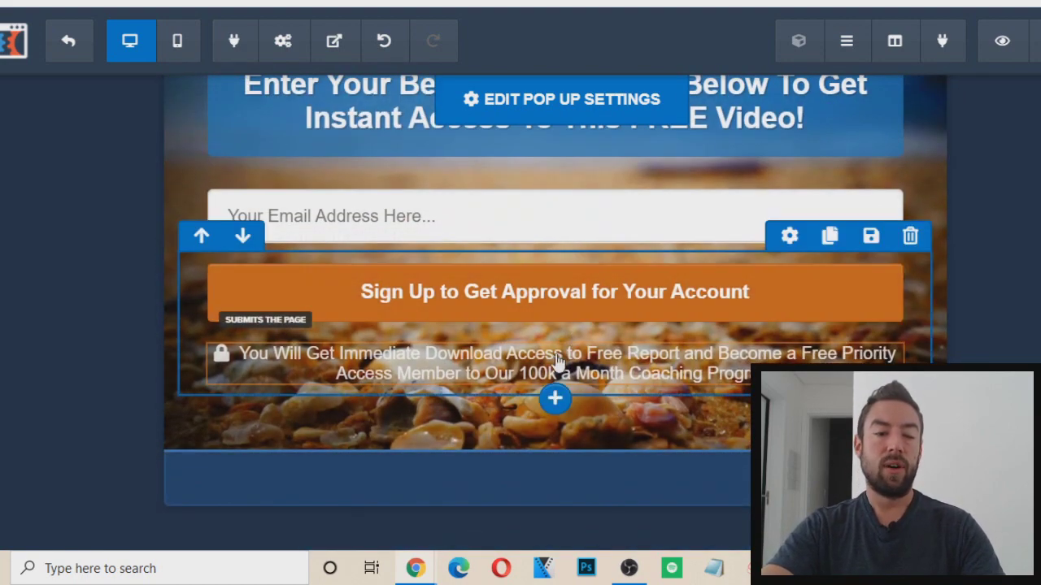
left_click(582, 297)
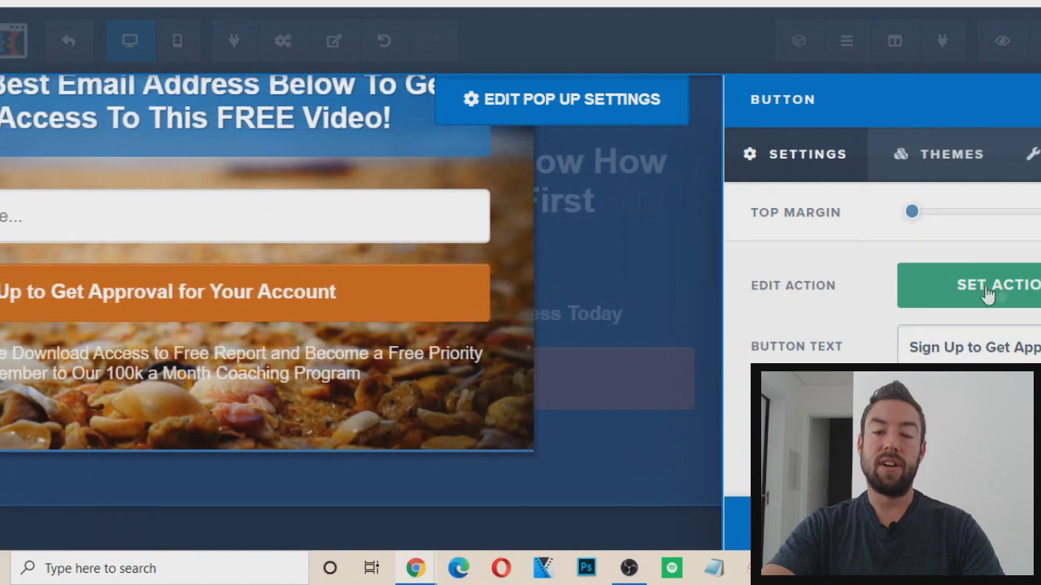
triple_click(929, 335)
type("Click Here To Su")
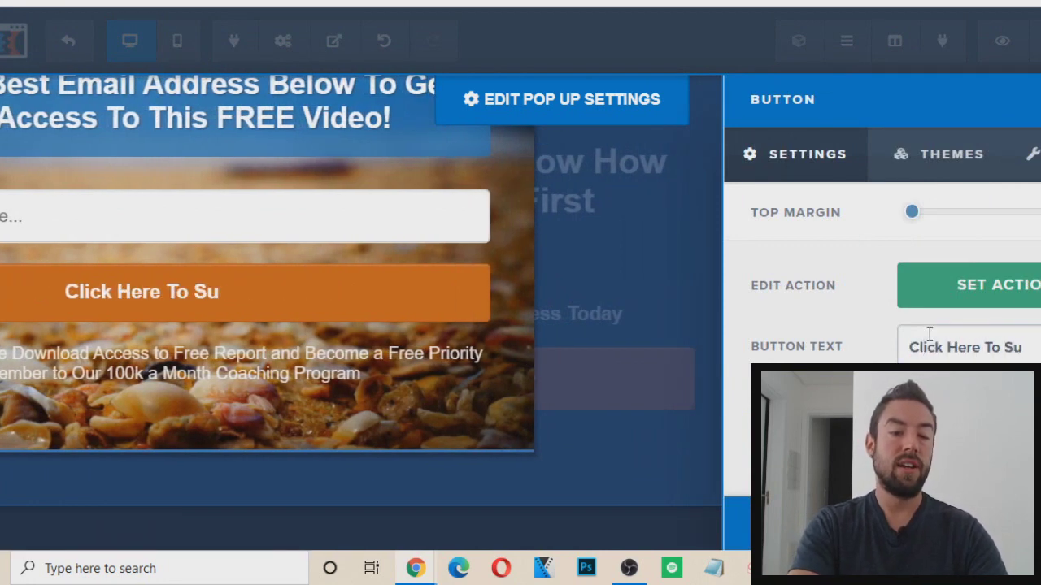
type("bmit & Acce")
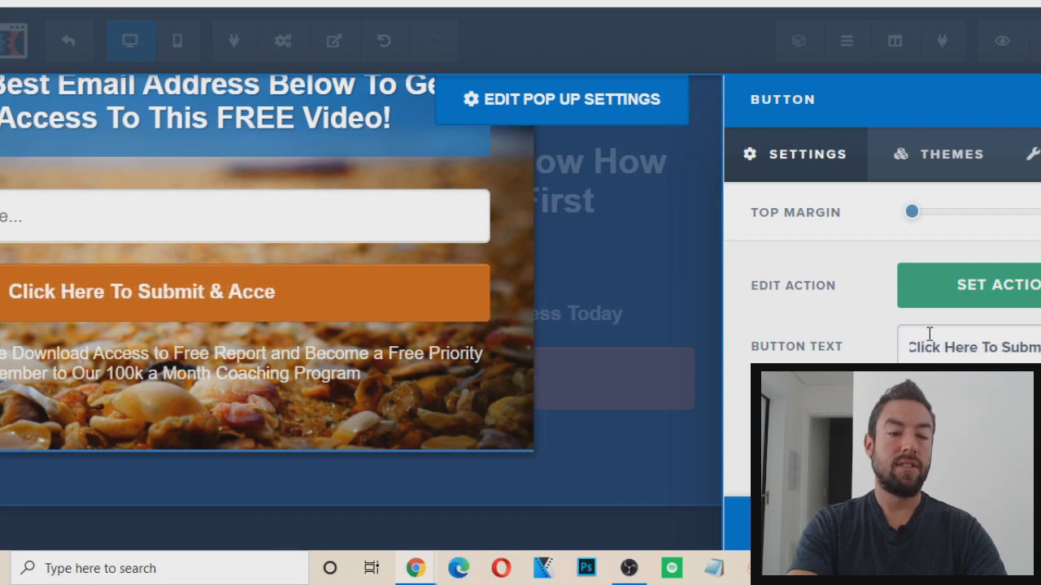
type("ss Tour Video")
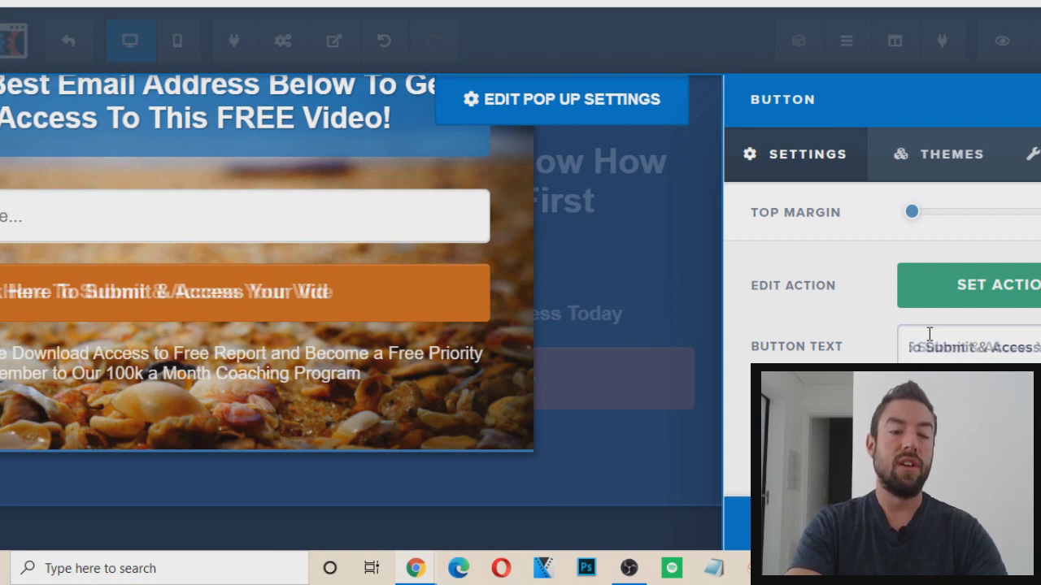
type(" >>")
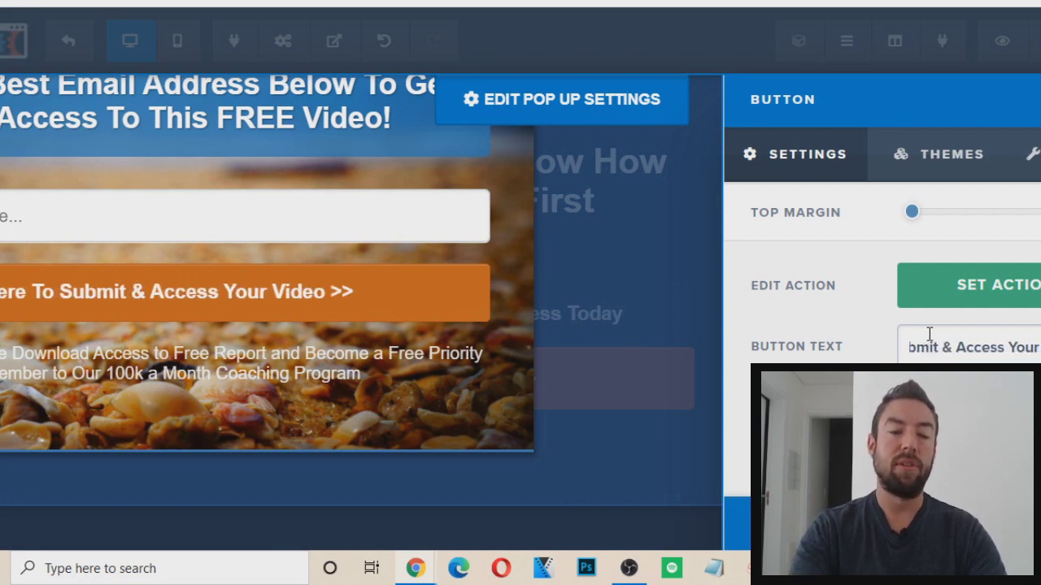
left_click(257, 310)
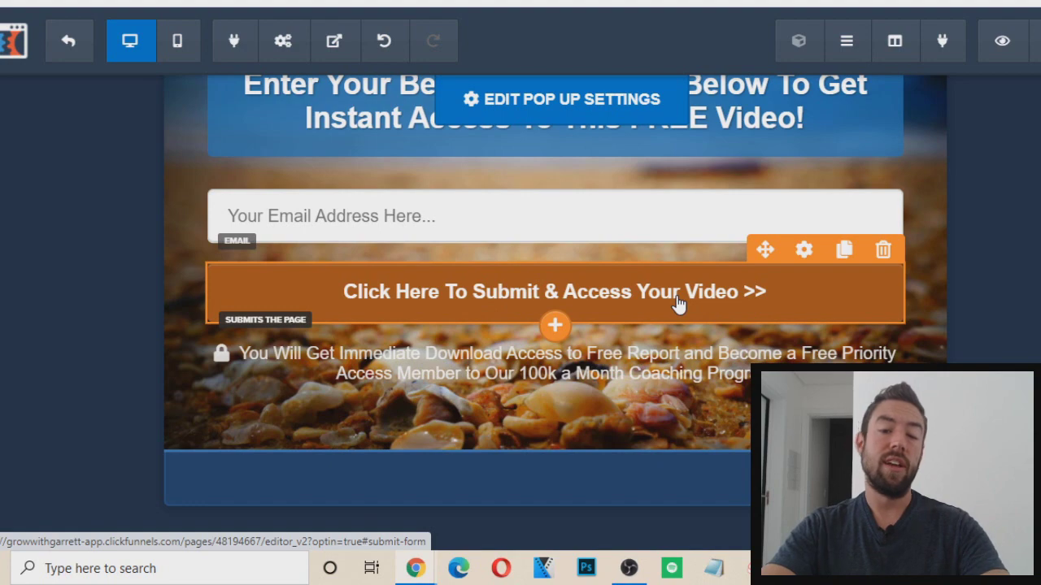
Recolor the pop-up's submit button background to a dark green
left_click(633, 290)
scroll(891, 271, "down", 5)
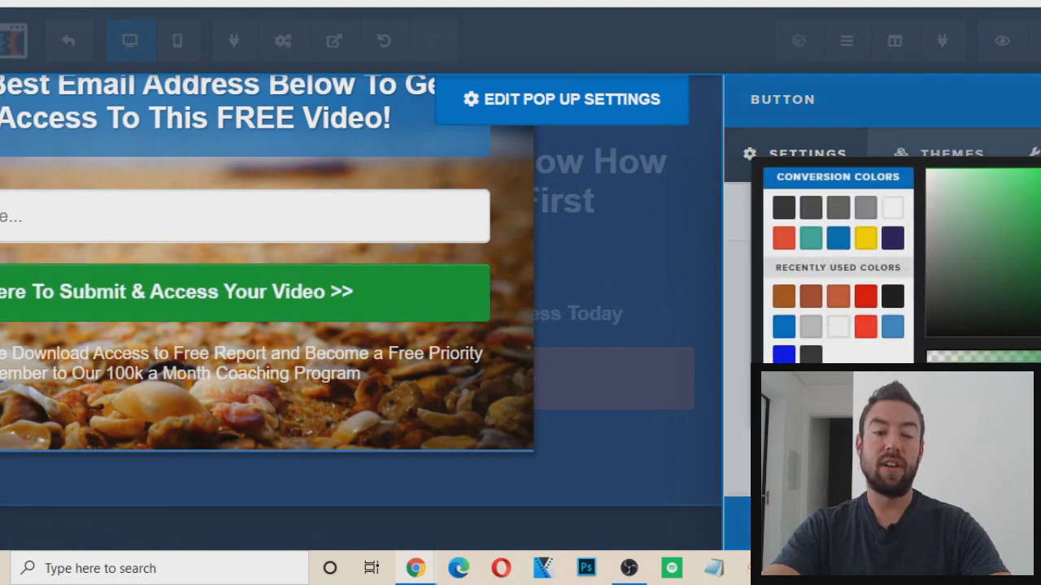
left_click_drag(1016, 225, 1037, 236)
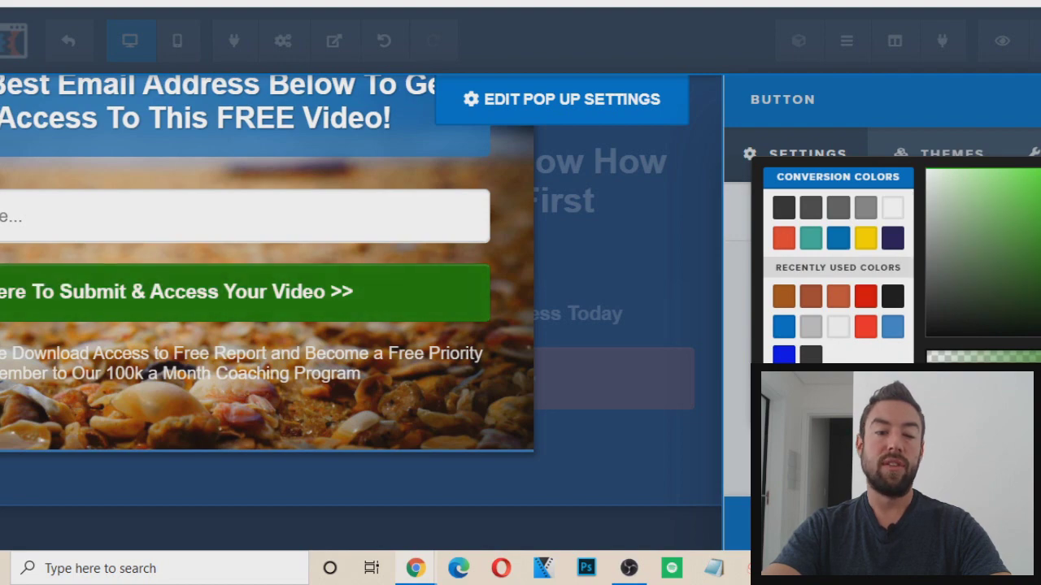
left_click(372, 367)
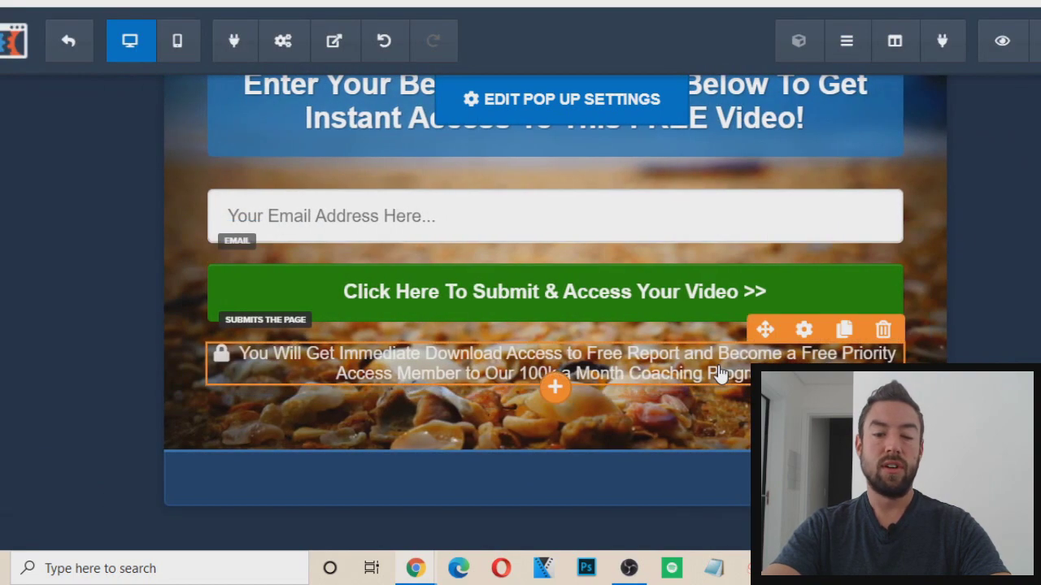
Delete the free report and coaching program line below the pop-up's submit button
left_click(883, 330)
left_click(648, 61)
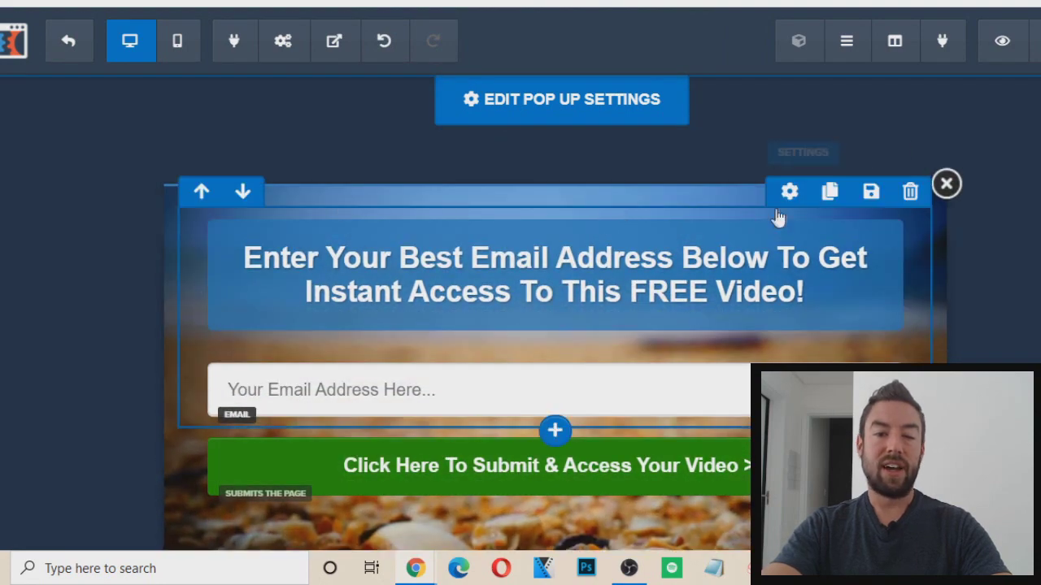
left_click(790, 195)
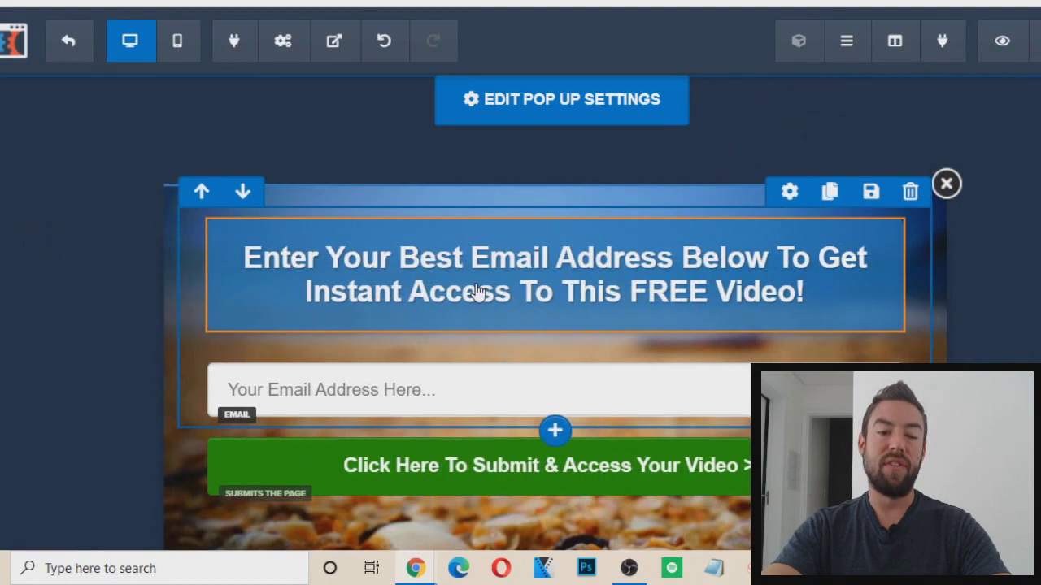
Look over the finished email pop-up and close it to return to the opt-in page
scroll(488, 325, "down", 1)
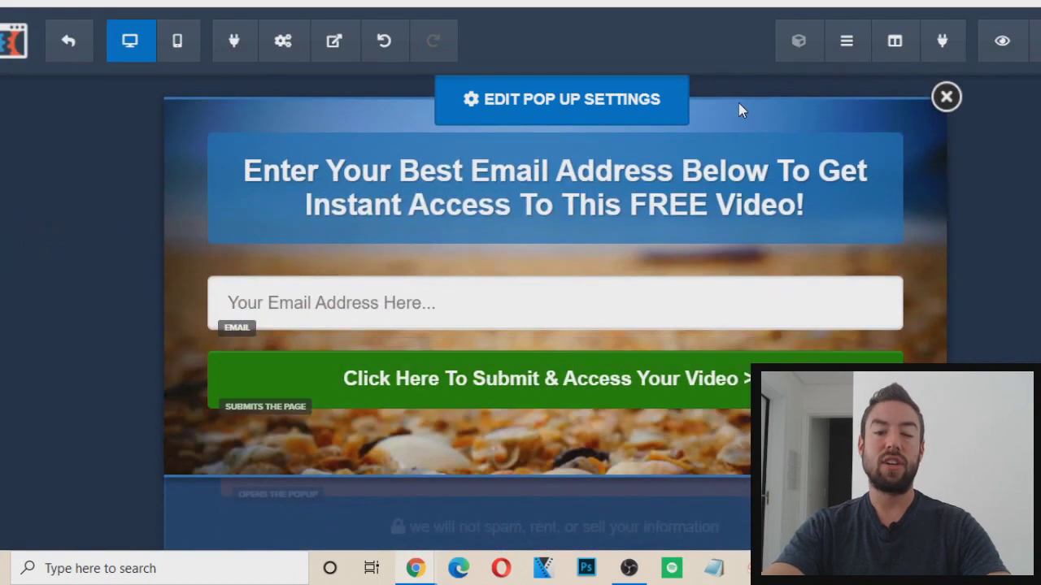
mouse_move(683, 281)
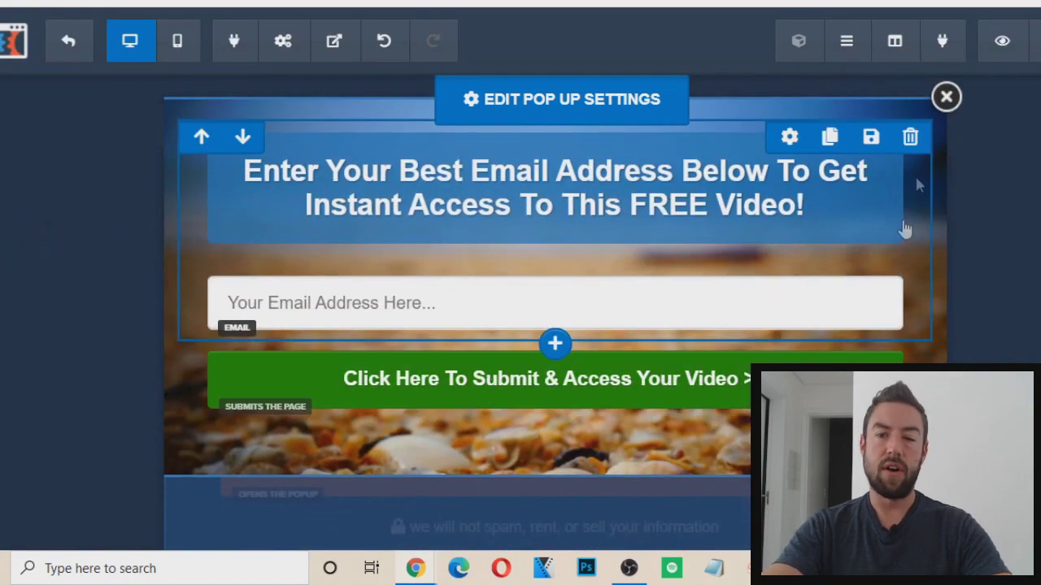
left_click(990, 186)
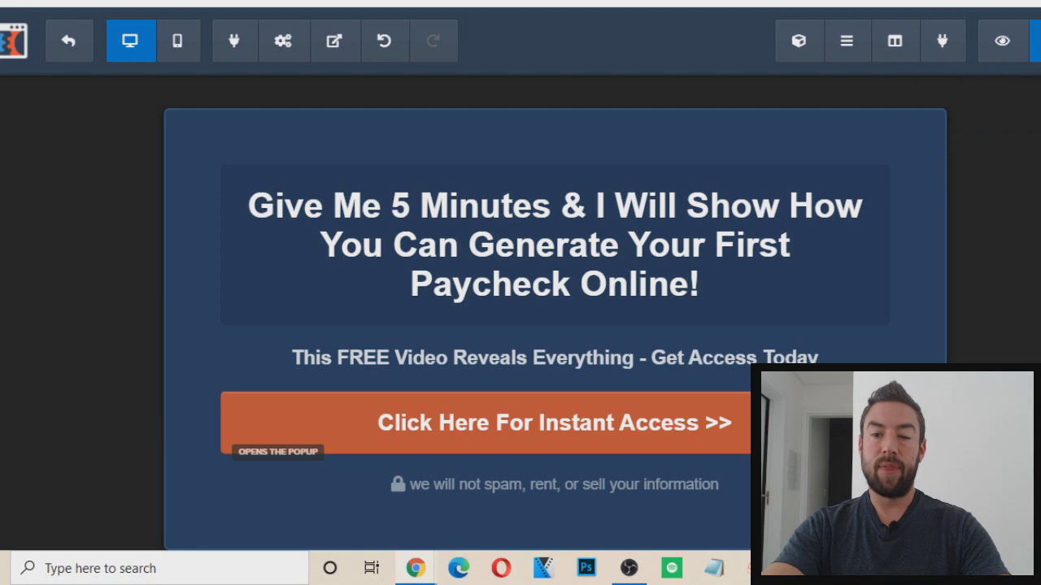
Preview the opt-in page, test its instant access button by opening the email pop-up, and close the pop-up
left_click(1006, 48)
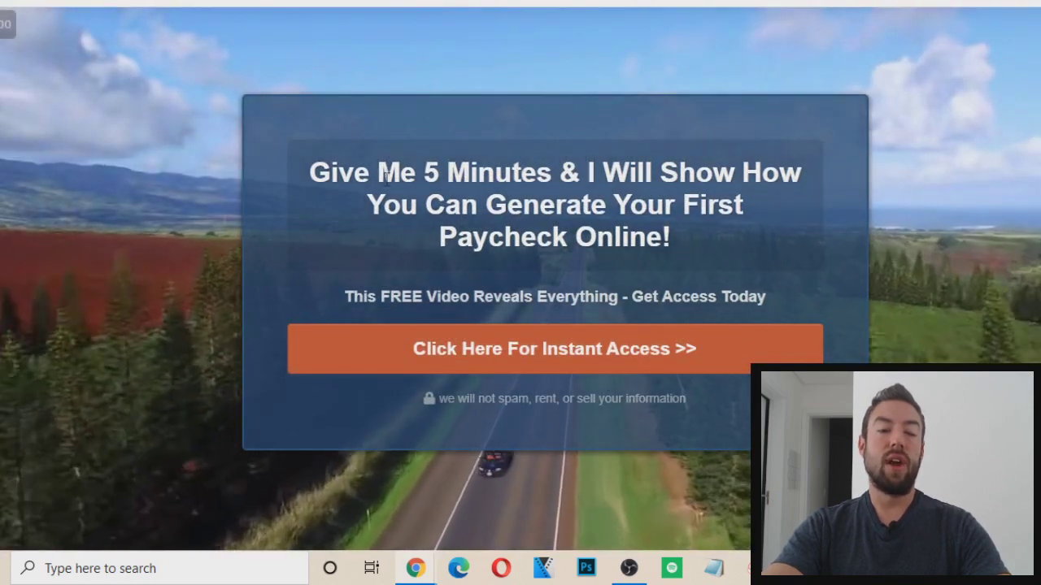
scroll(203, 217, "down", 1)
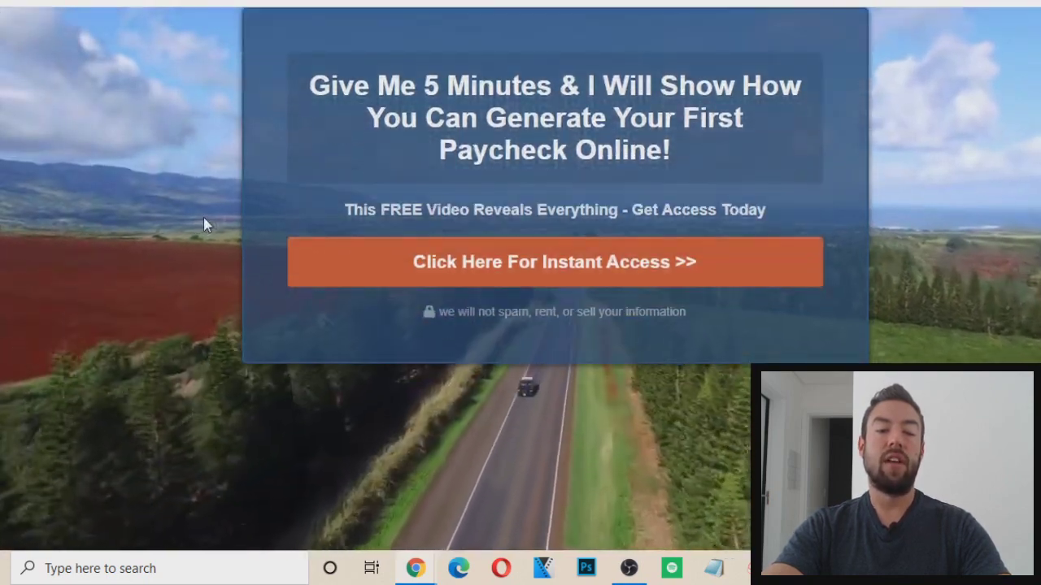
left_click_drag(328, 209, 648, 203)
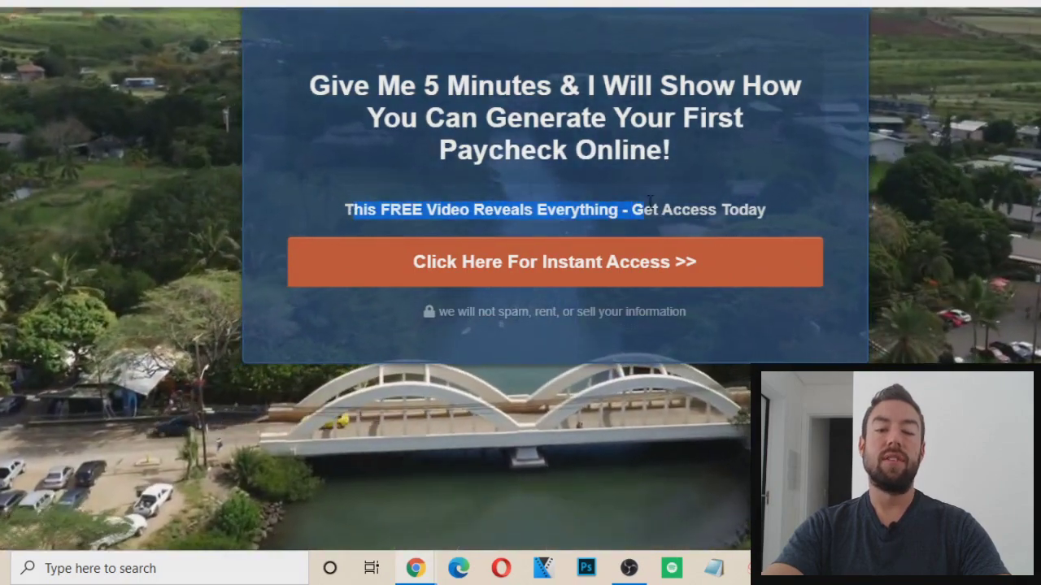
left_click(648, 203)
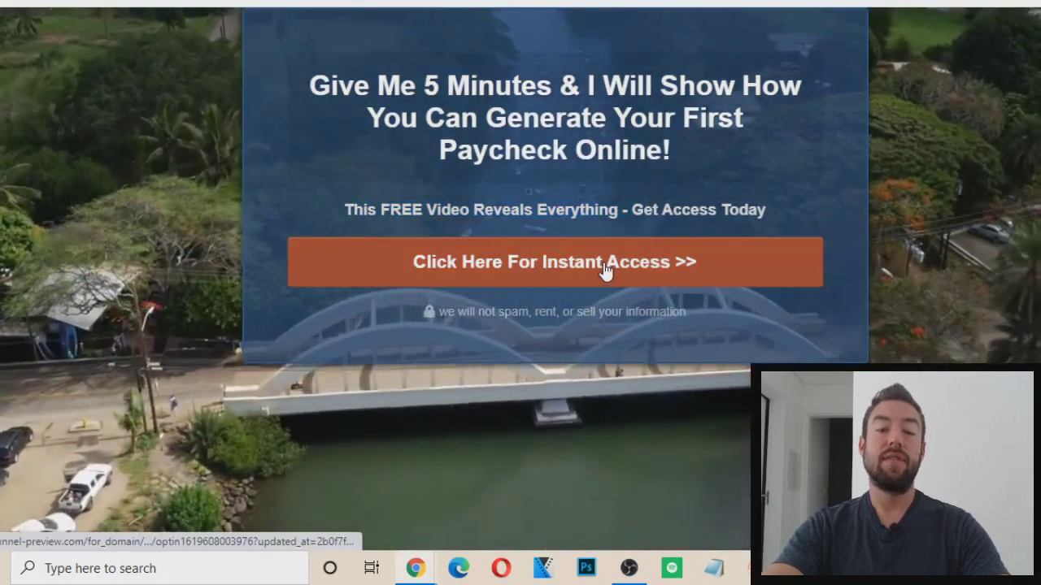
left_click(605, 268)
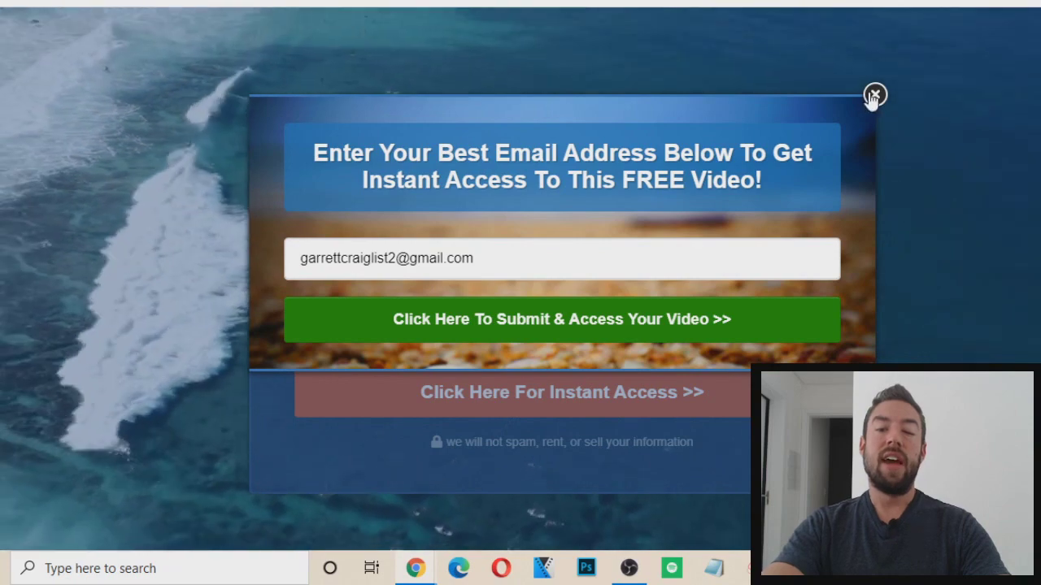
left_click(873, 96)
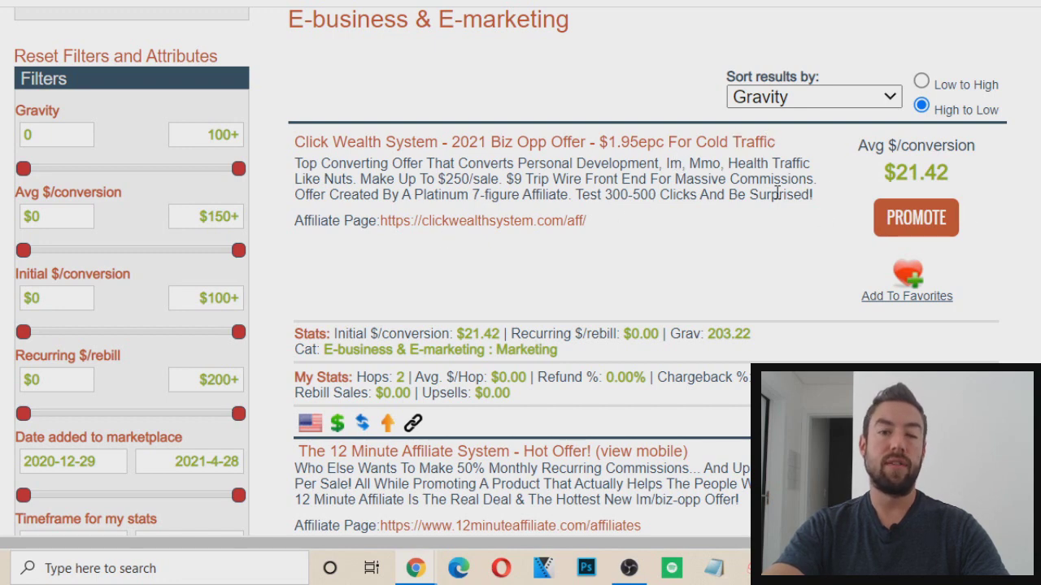
Switch to ClickBank, generate the HopLink for the Click Wealth System offer without a tracking ID, and copy it
left_click(932, 225)
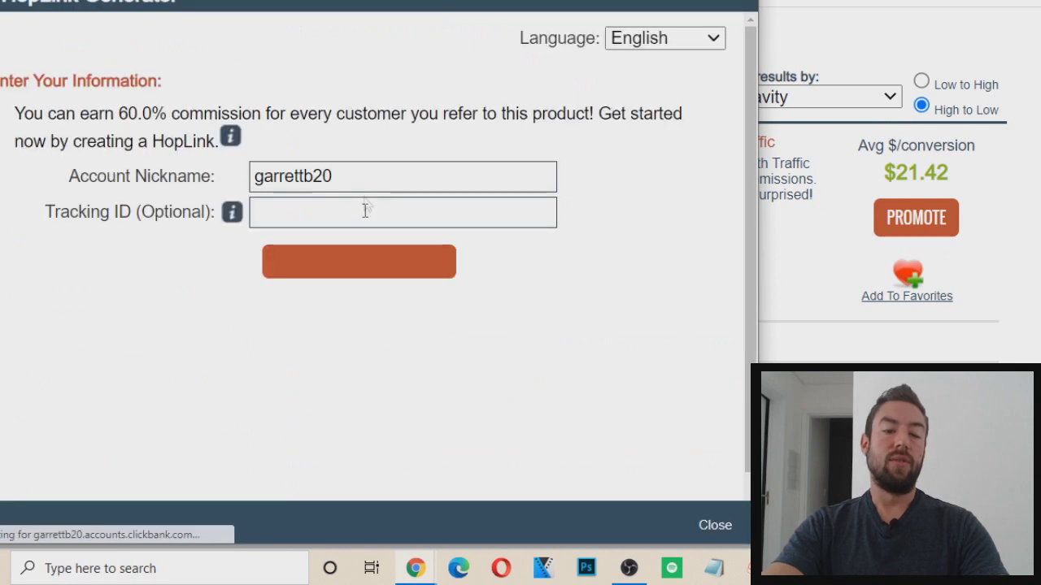
left_click(341, 263)
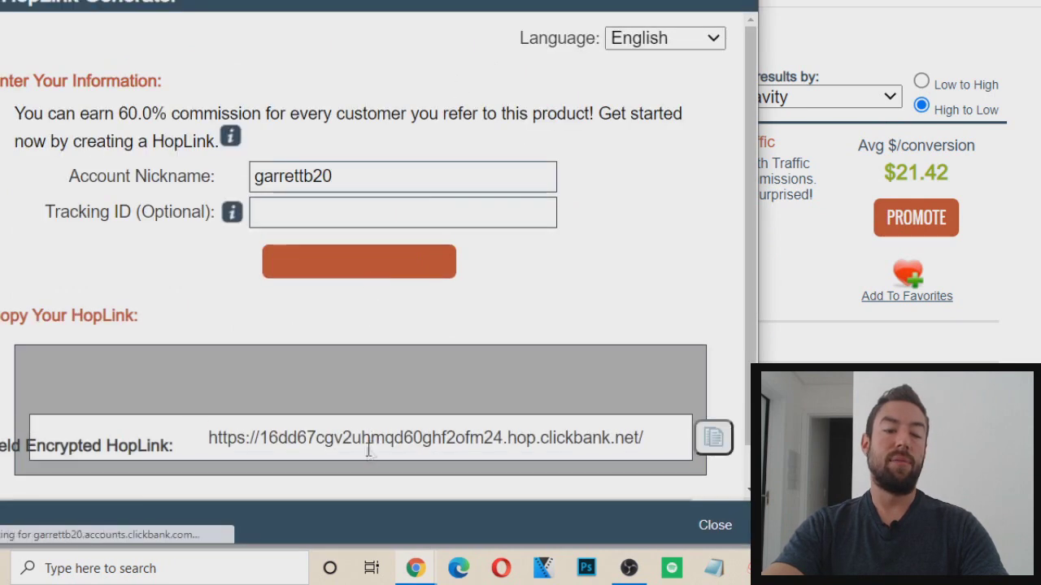
left_click(360, 450)
right_click(360, 449)
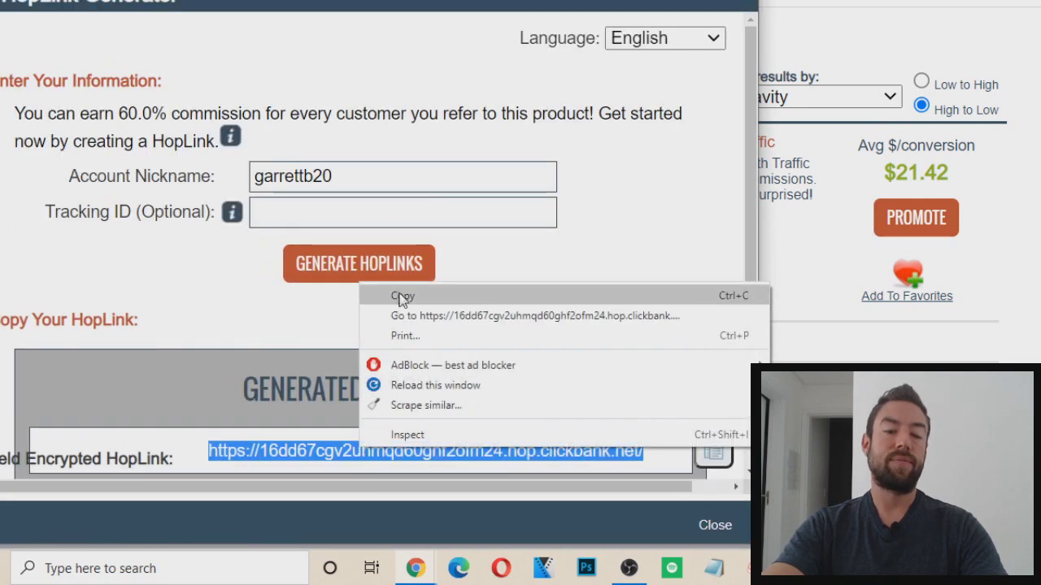
left_click(400, 296)
key("Escape")
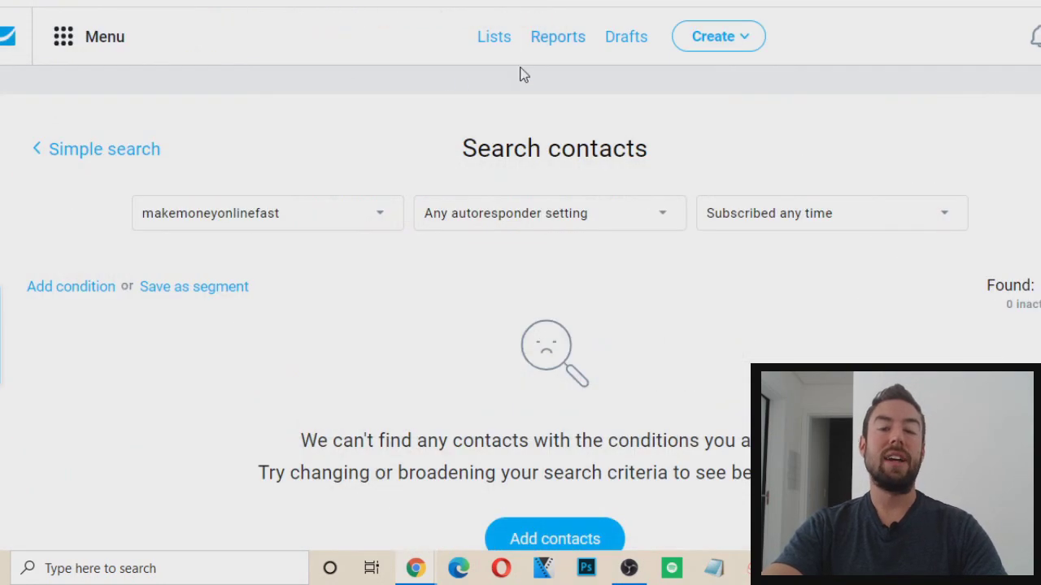
Switch to GetResponse and create a new form of the Plain HTML type
left_click(719, 41)
left_click(853, 262)
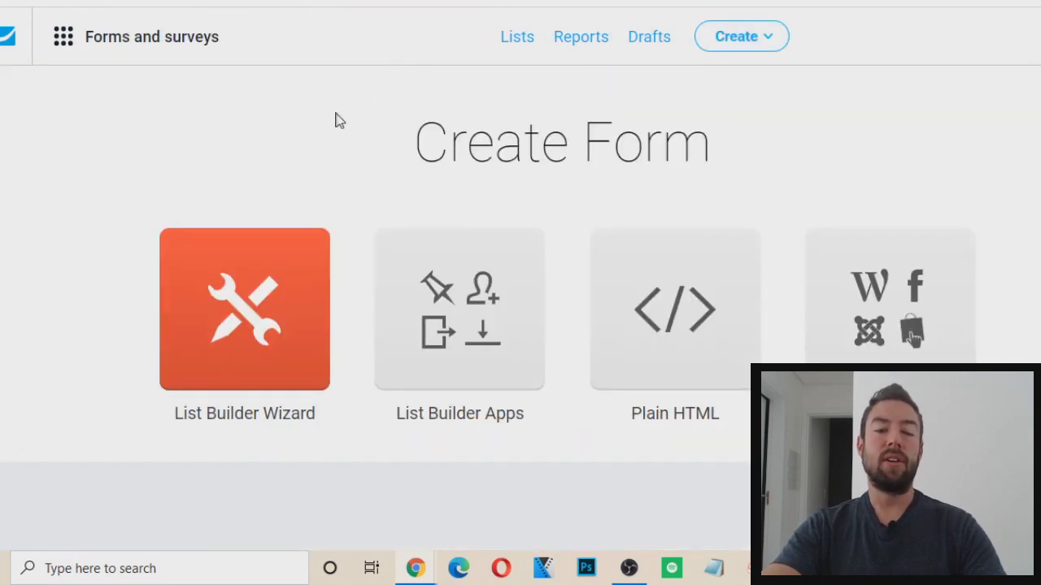
scroll(732, 244, "down", 2)
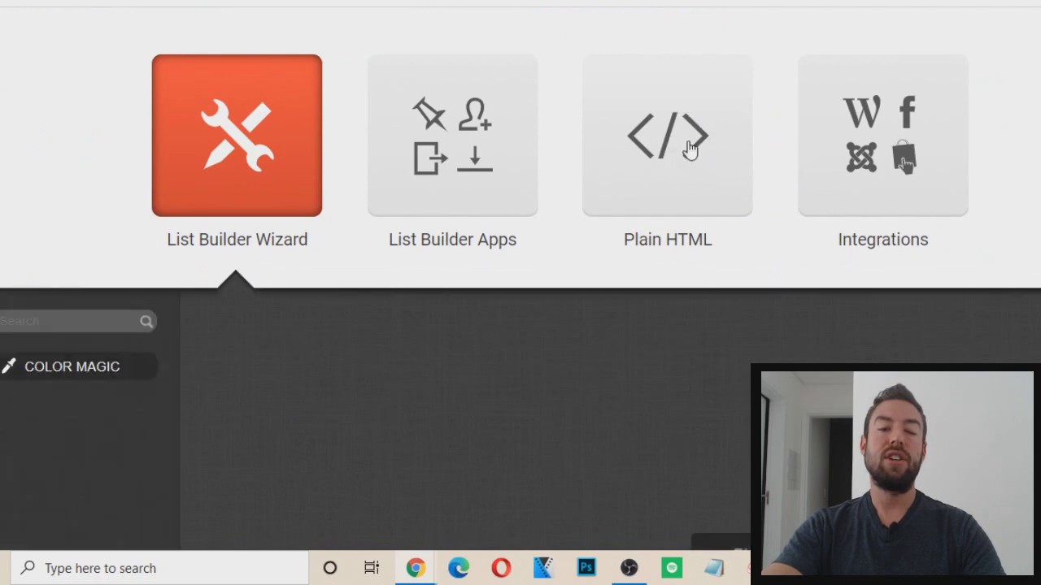
left_click(692, 137)
Set the plain HTML form's list to makemoneyonlinefast
scroll(681, 166, "down", 1)
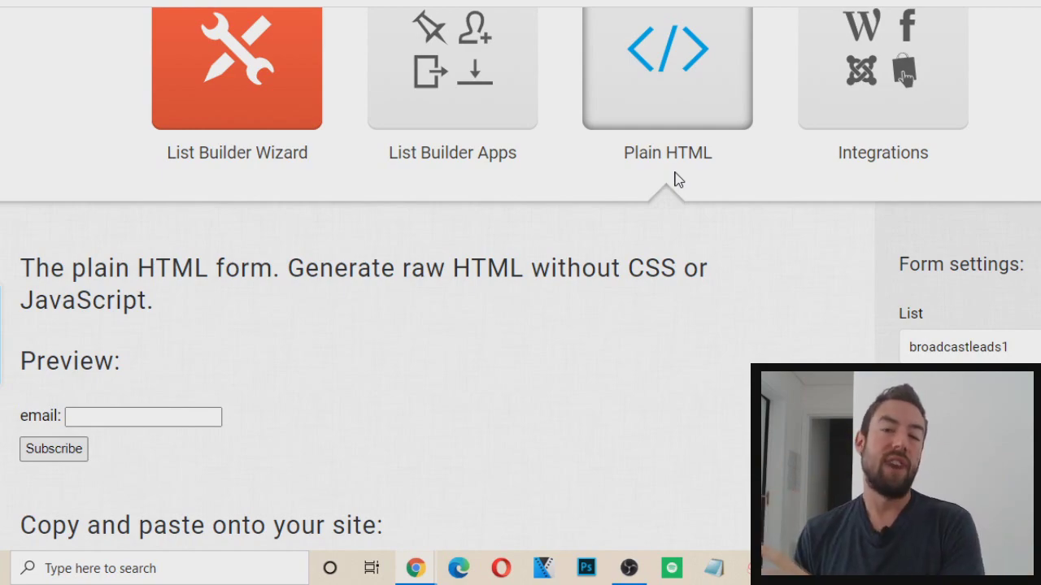
scroll(686, 200, "down", 2)
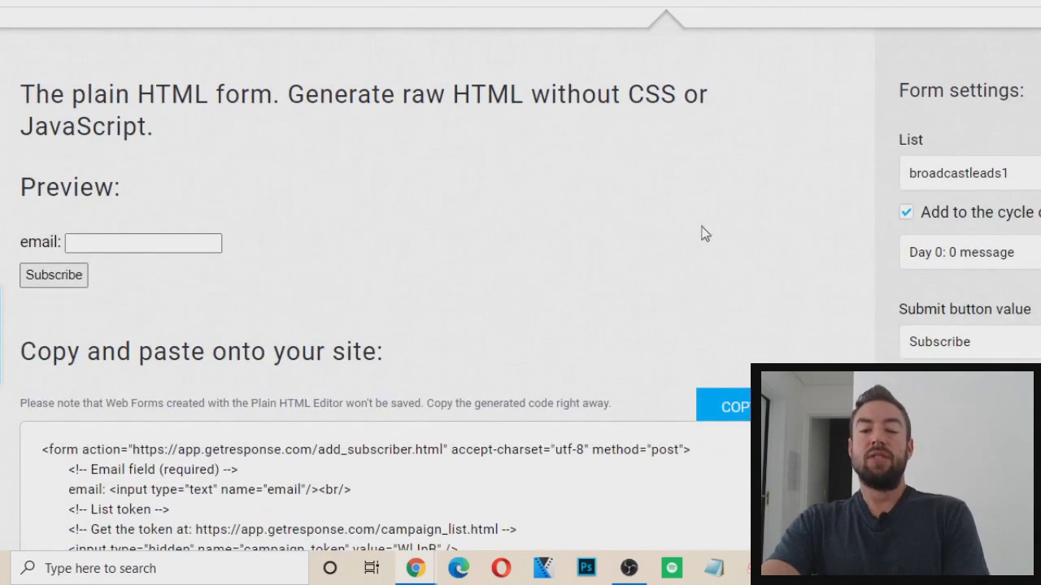
scroll(701, 233, "down", 1)
scroll(1037, 79, "up", 1)
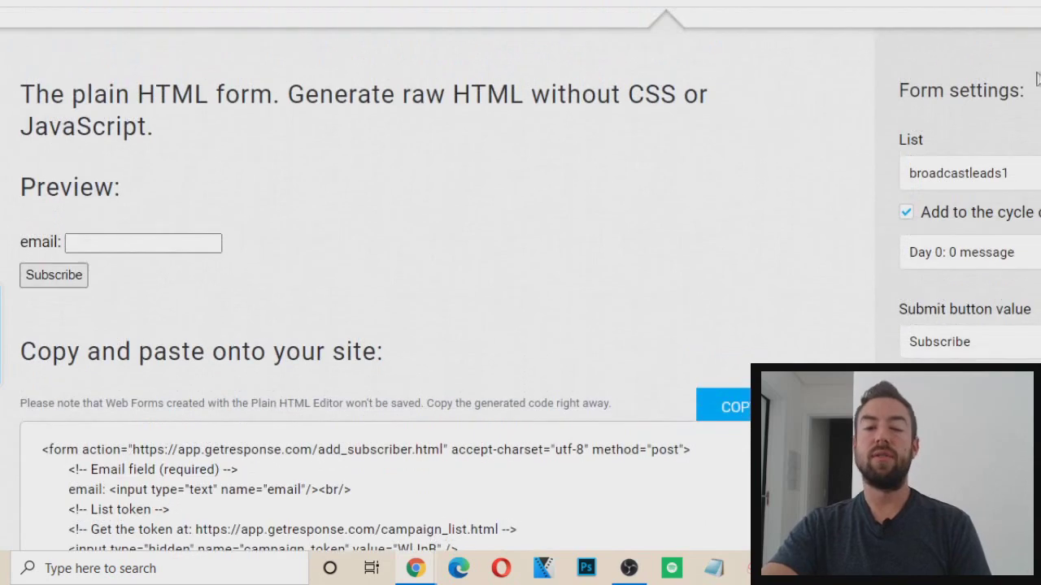
scroll(980, 90, "down", 1)
left_click(964, 94)
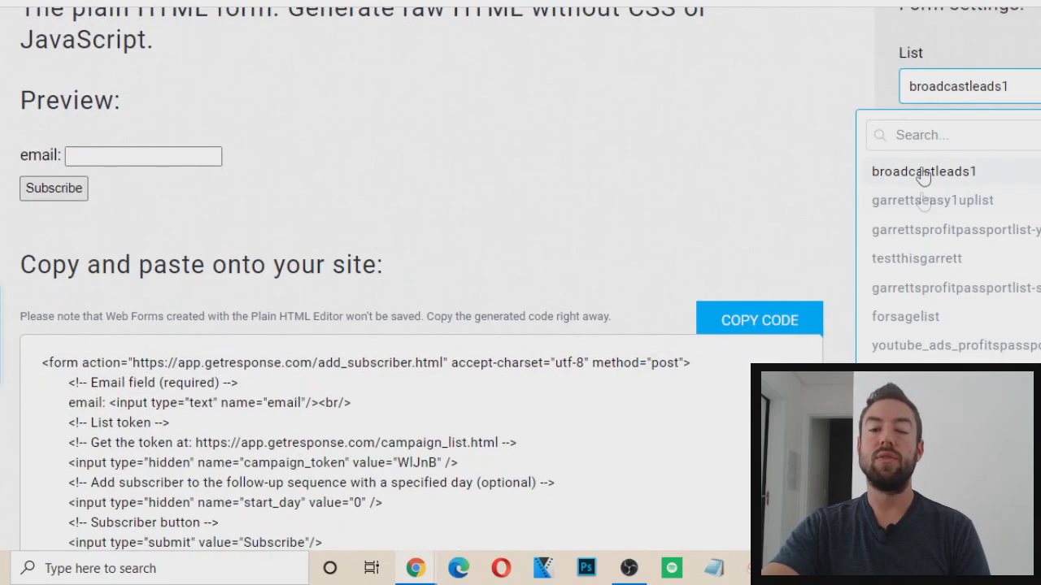
scroll(924, 176, "down", 3)
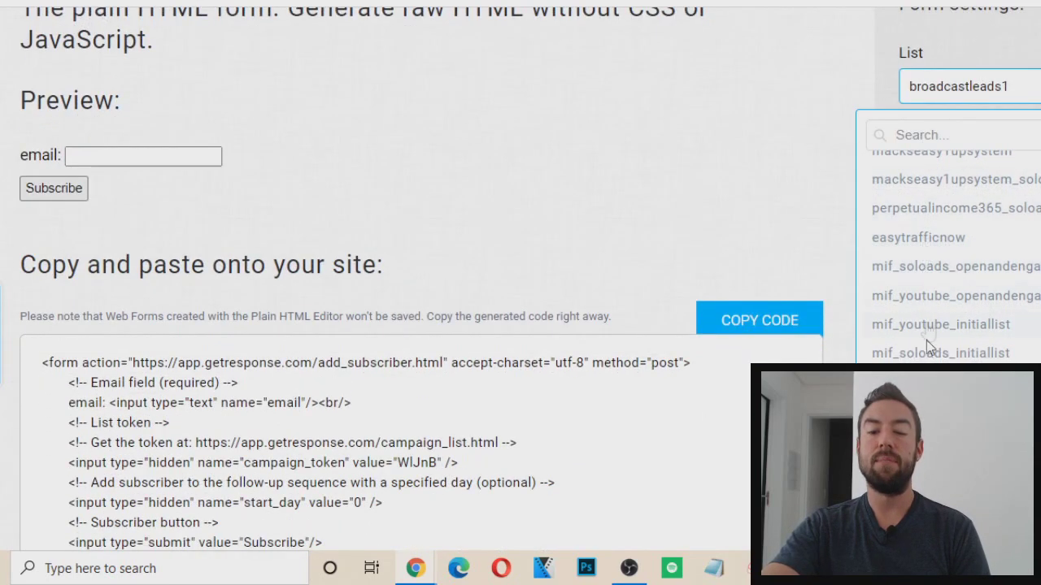
left_click(923, 382)
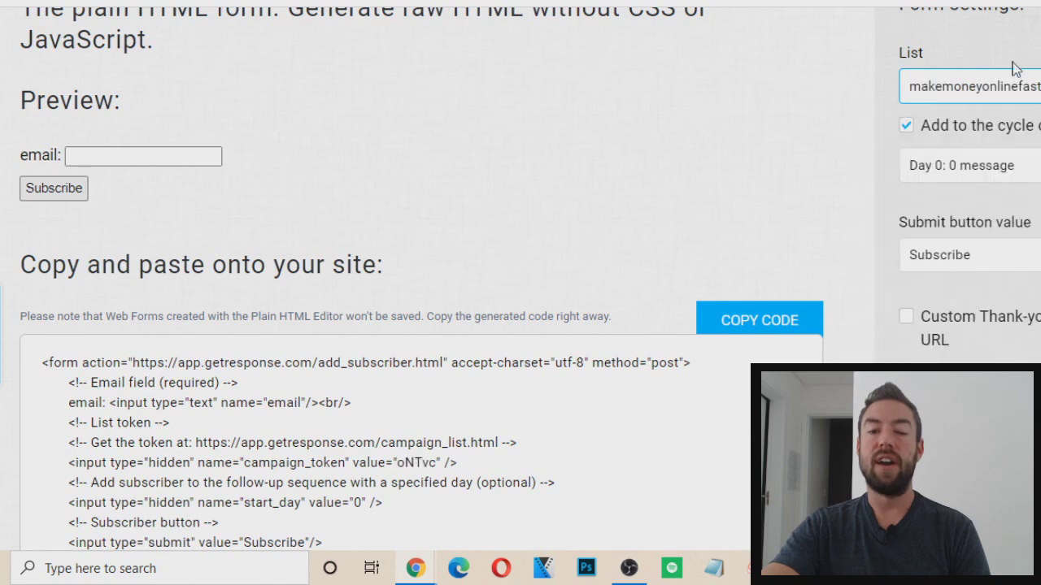
Enable a custom thank-you URL for the form and paste the copied HopLink into it
scroll(862, 123, "down", 2)
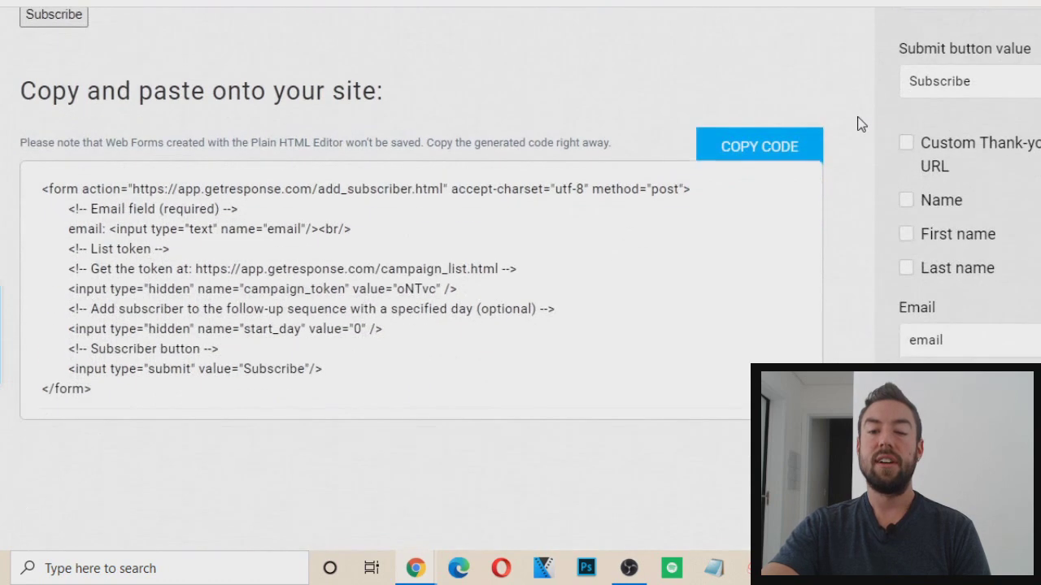
left_click(967, 147)
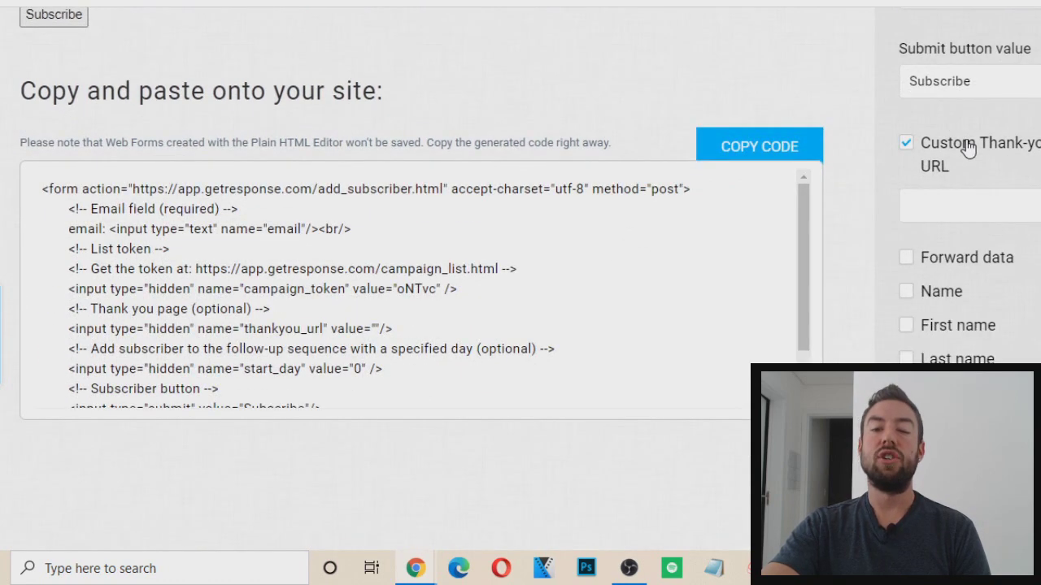
right_click(953, 209)
left_click(968, 341)
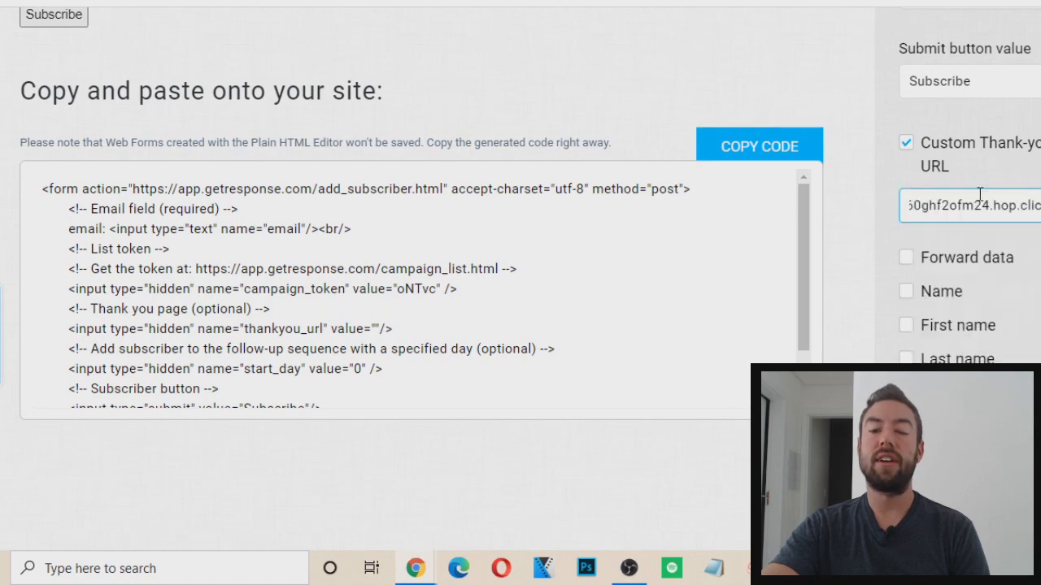
left_click(1010, 180)
left_click(962, 153)
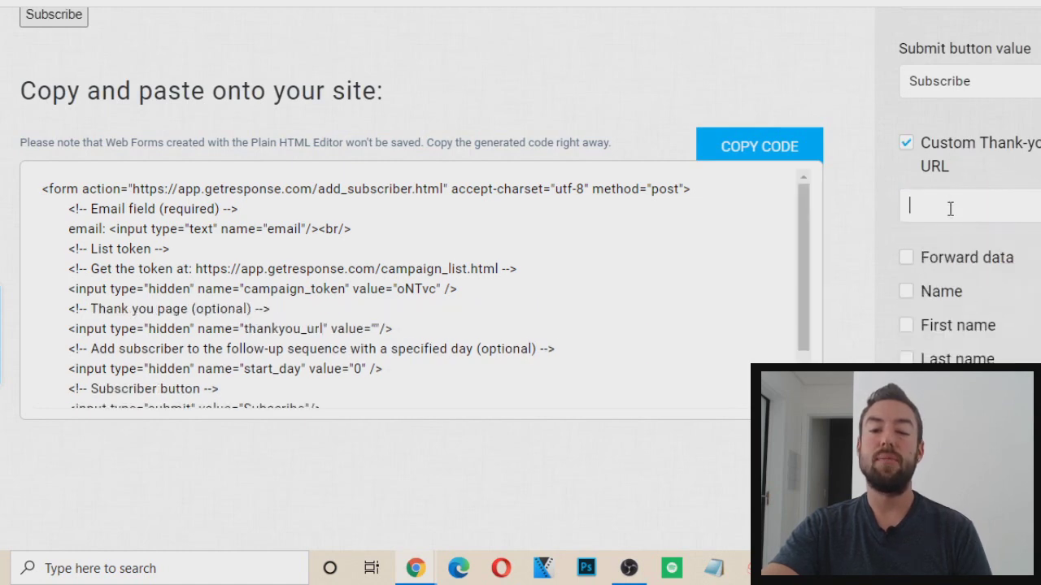
left_click(876, 193)
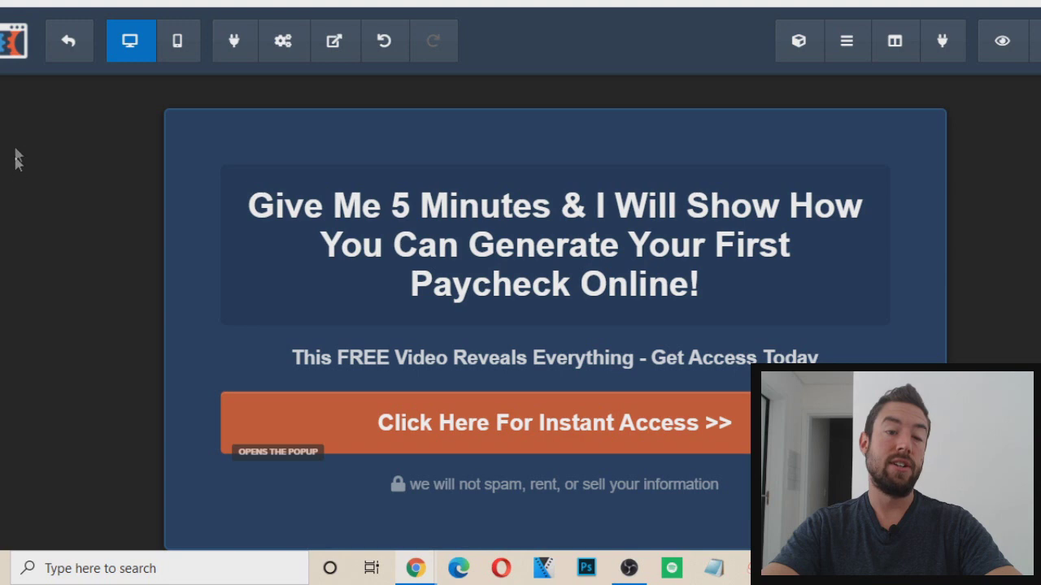
Switch to the ClickFunnels page editor, open the email integration settings, and set the integration action to Integrate Existing Form
left_click(334, 40)
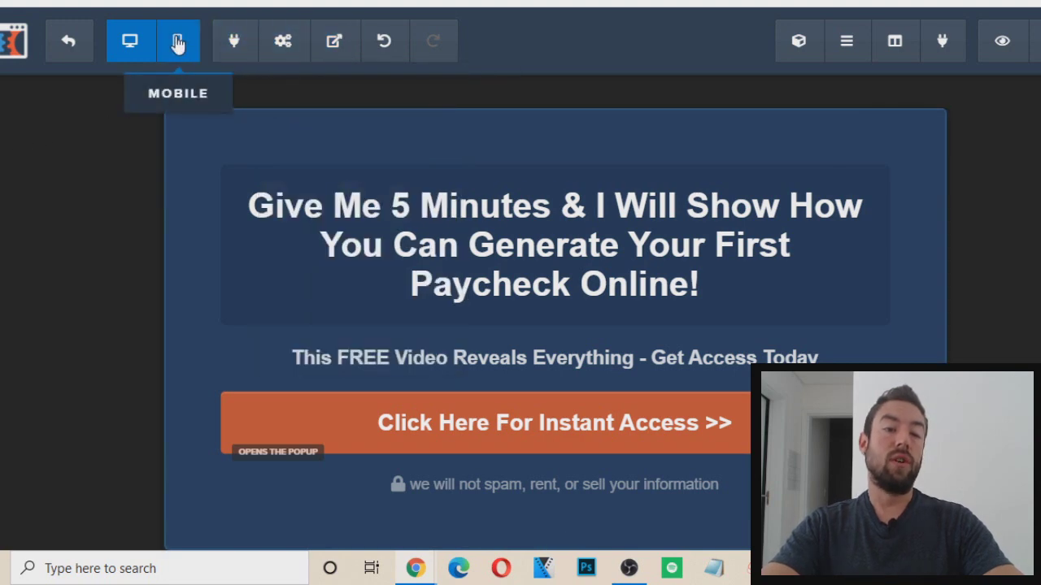
mouse_move(331, 45)
mouse_move(293, 44)
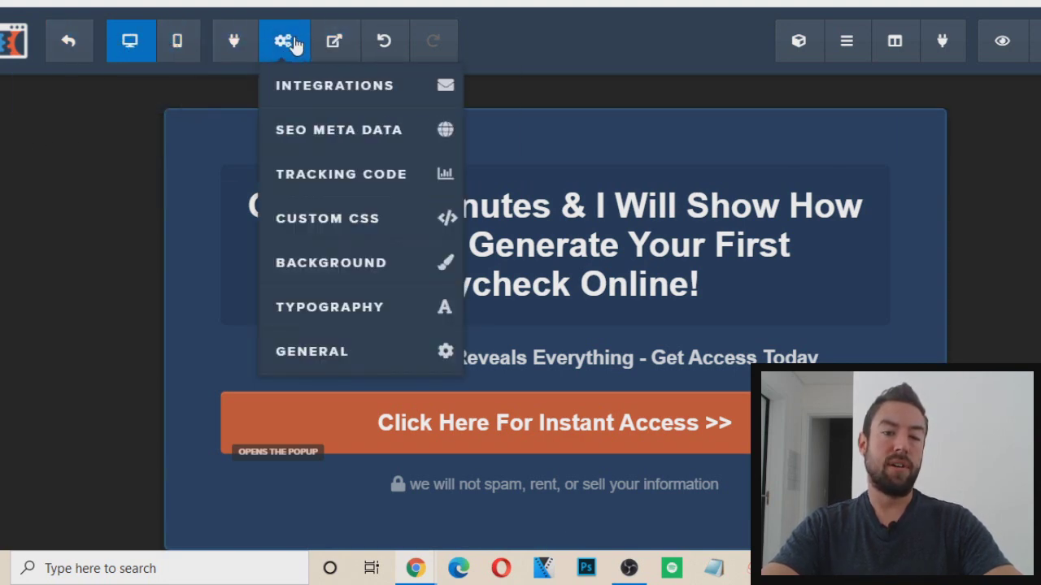
left_click(364, 96)
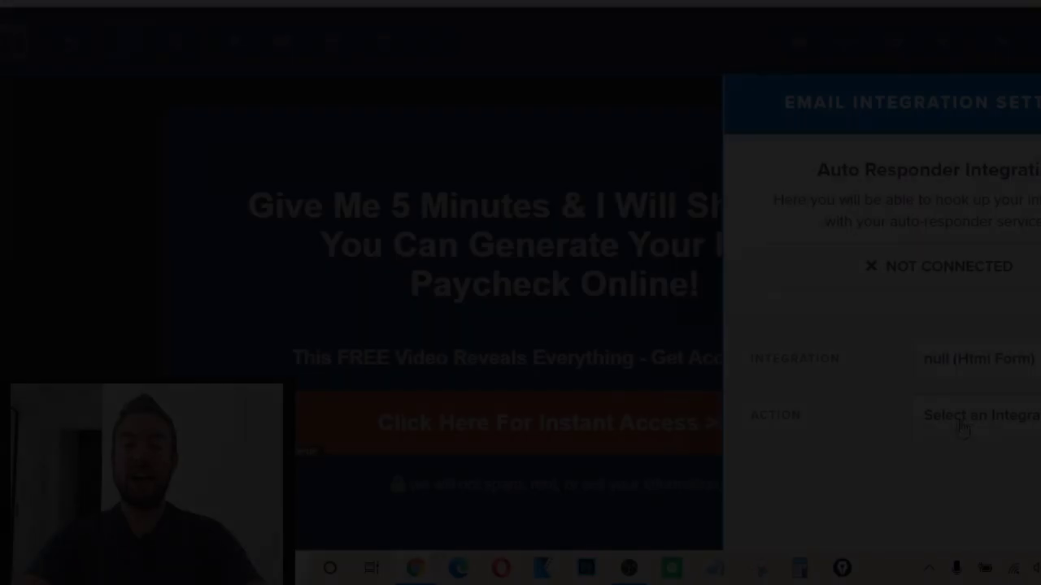
left_click(975, 415)
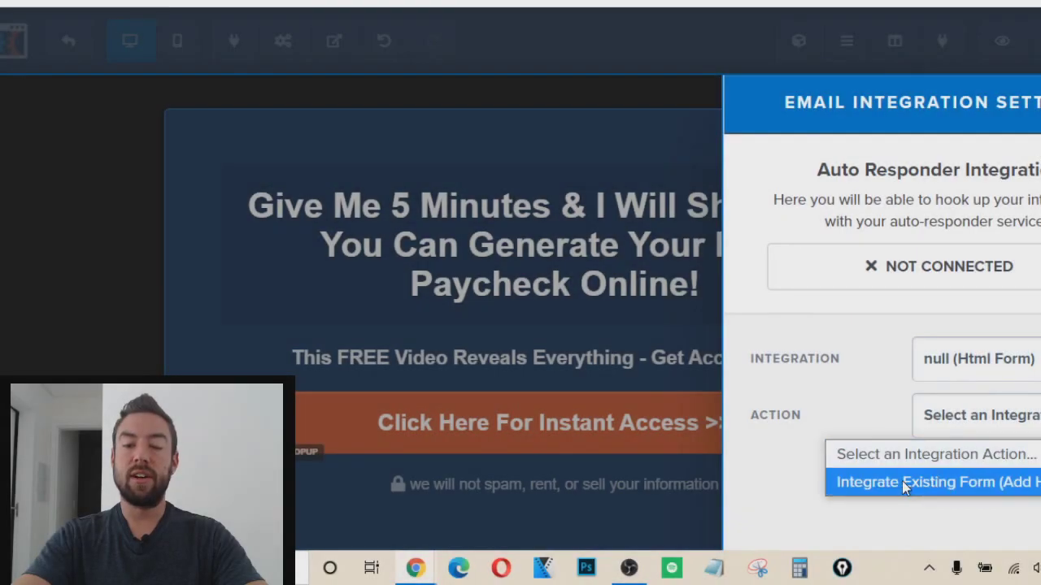
left_click(901, 482)
Paste the GetResponse form's HTML as the web form code, check it, and parse and save the web form
scroll(833, 370, "down", 6)
scroll(845, 355, "up", 1)
scroll(845, 355, "up", 3)
right_click(822, 187)
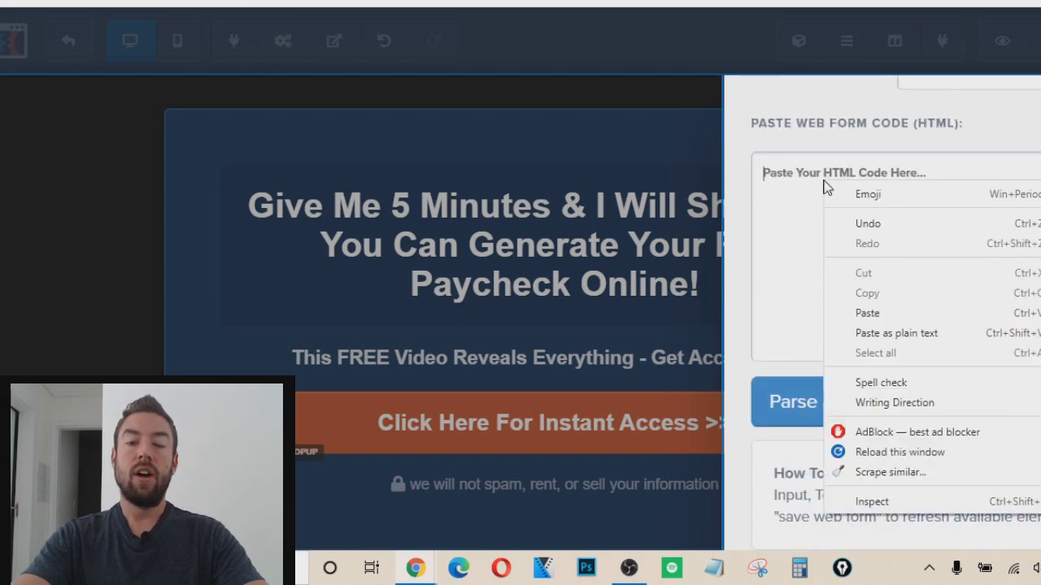
left_click(867, 313)
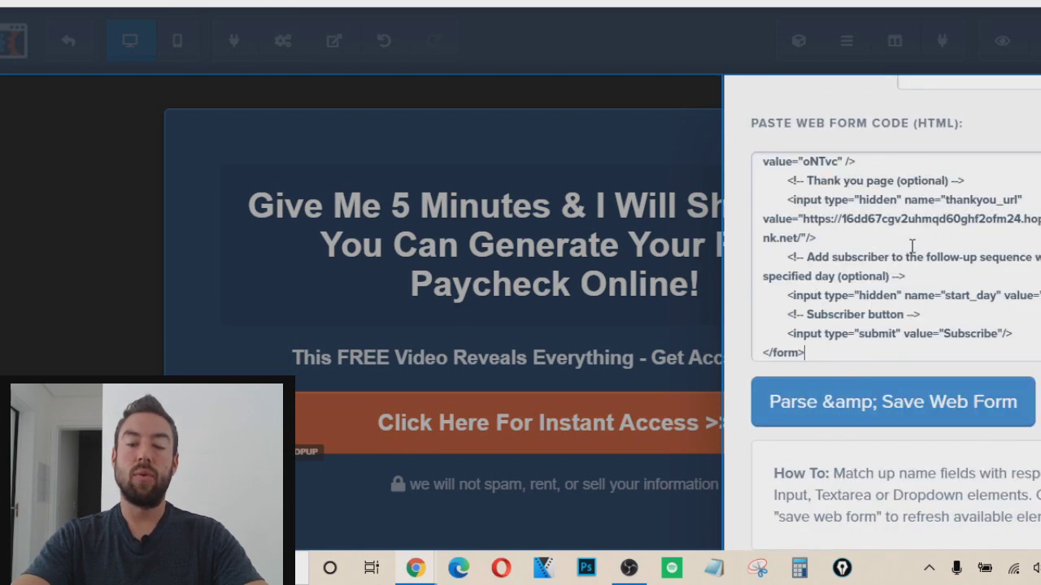
scroll(903, 252, "up", 3)
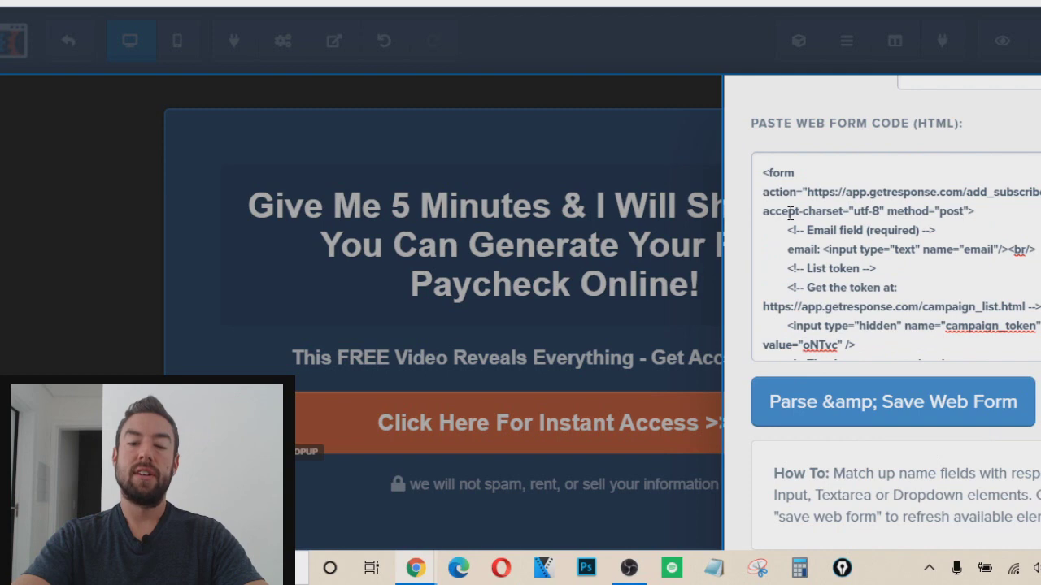
scroll(789, 213, "down", 3)
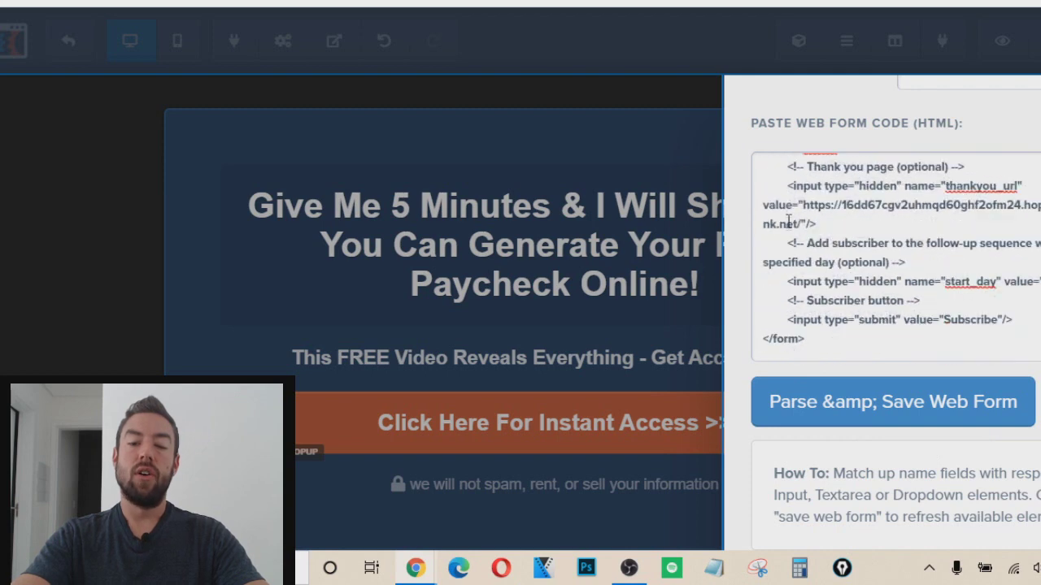
left_click(899, 394)
Map the web form's email field to the page's email input and close the integration settings
scroll(891, 407, "down", 3)
left_click(912, 356)
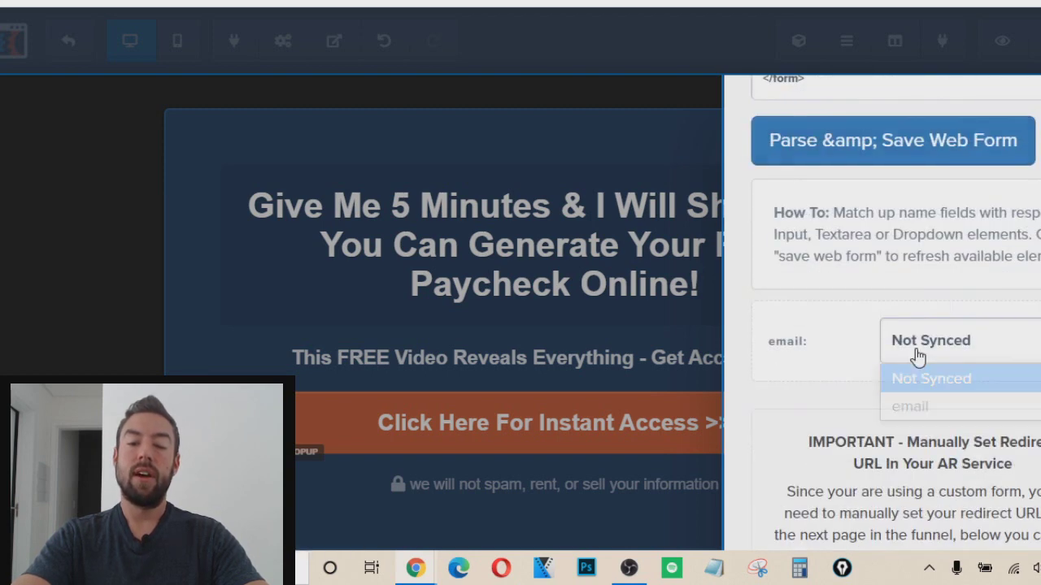
left_click(934, 402)
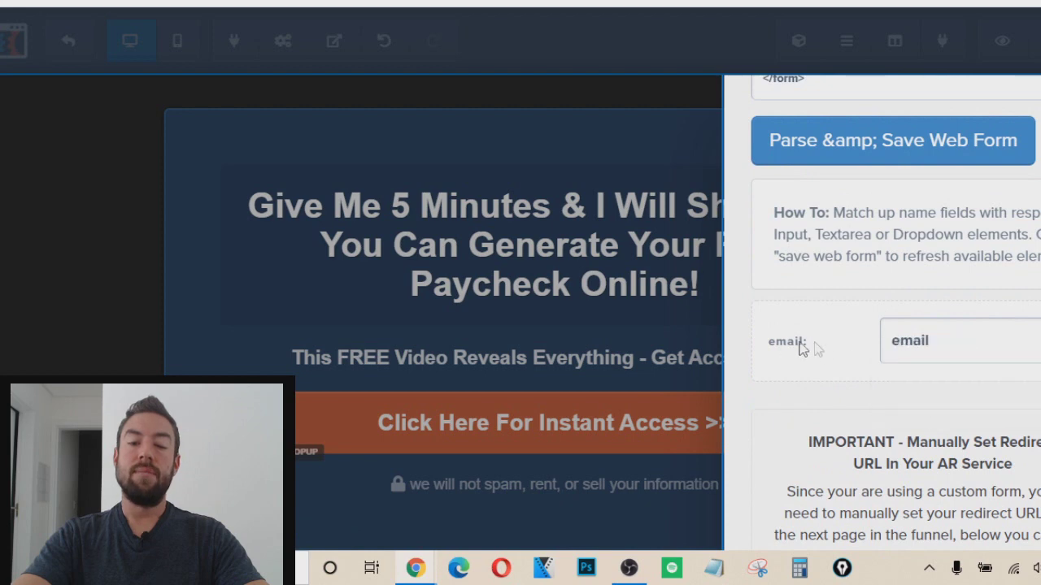
left_click(114, 360)
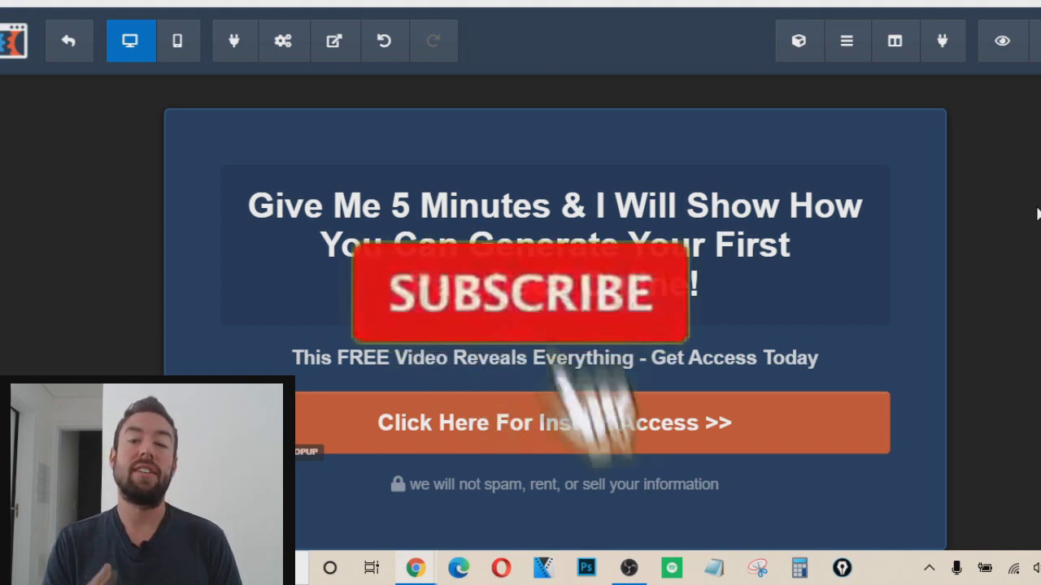
Preview the opt-in page, submit its popup with a test email address, and check the page the form redirects to
left_click(1002, 41)
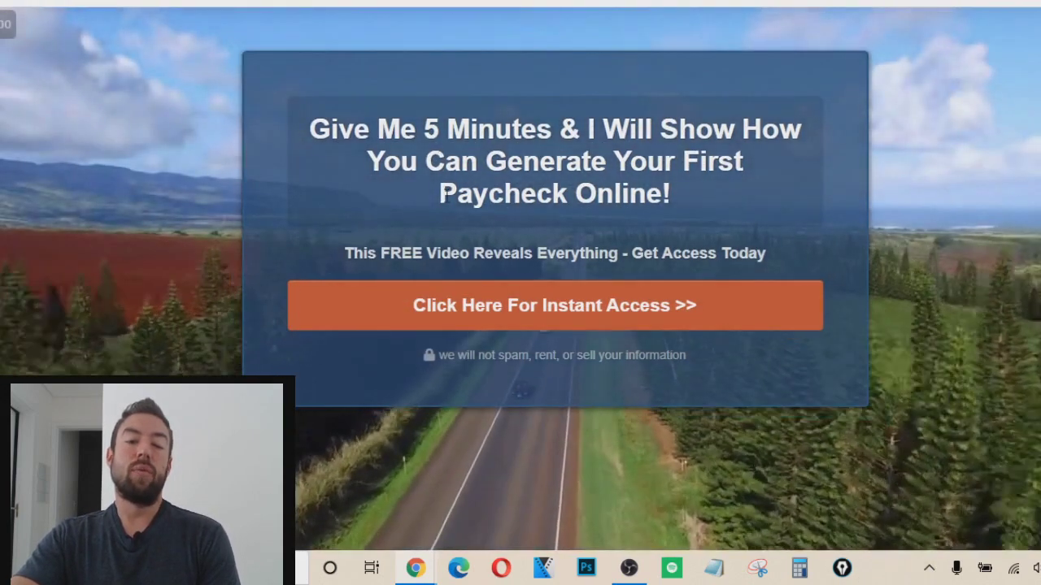
left_click(523, 310)
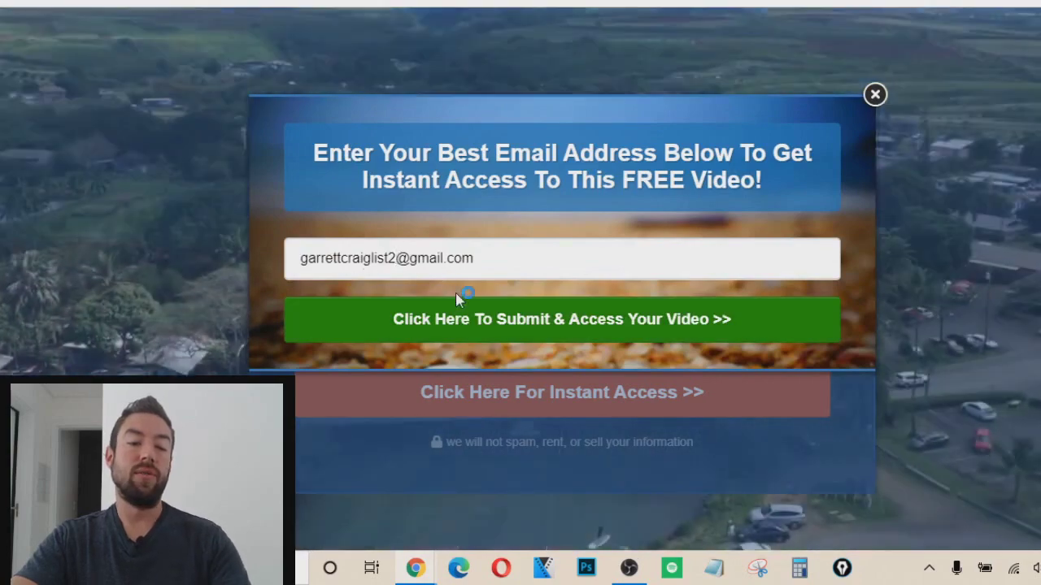
left_click(581, 325)
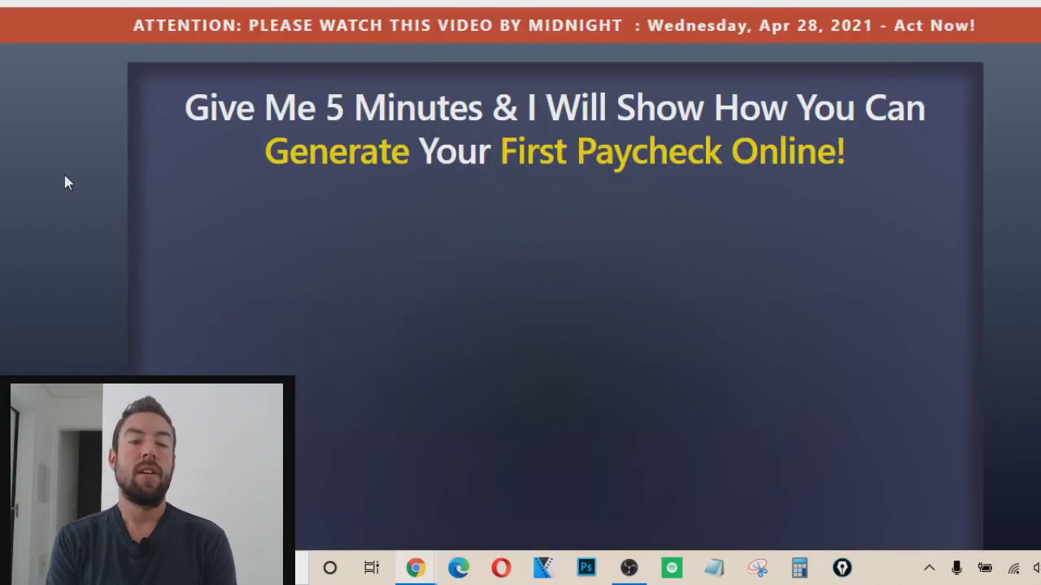
scroll(241, 279, "down", 4)
scroll(499, 163, "up", 4)
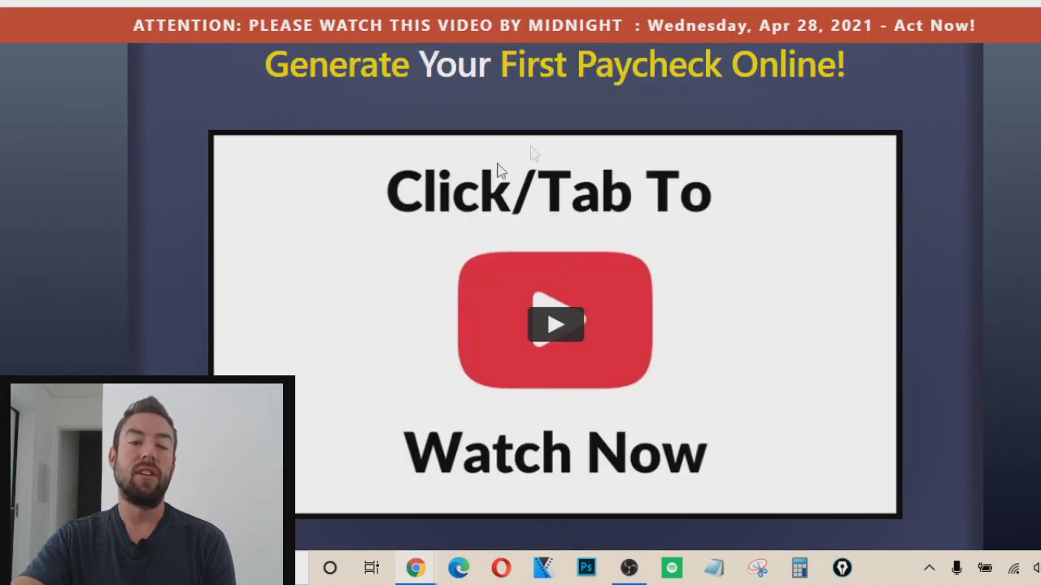
left_click_drag(171, 102, 864, 155)
left_click(858, 145)
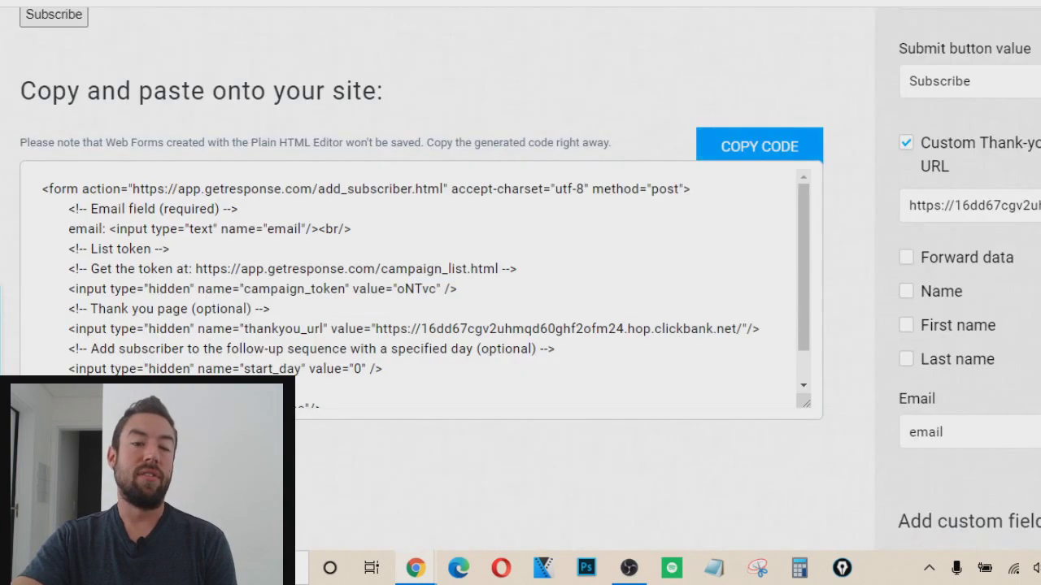
Switch to GetResponse and open the contacts of the makemoneyonlinefast list to check for the test subscriber
left_click(499, 41)
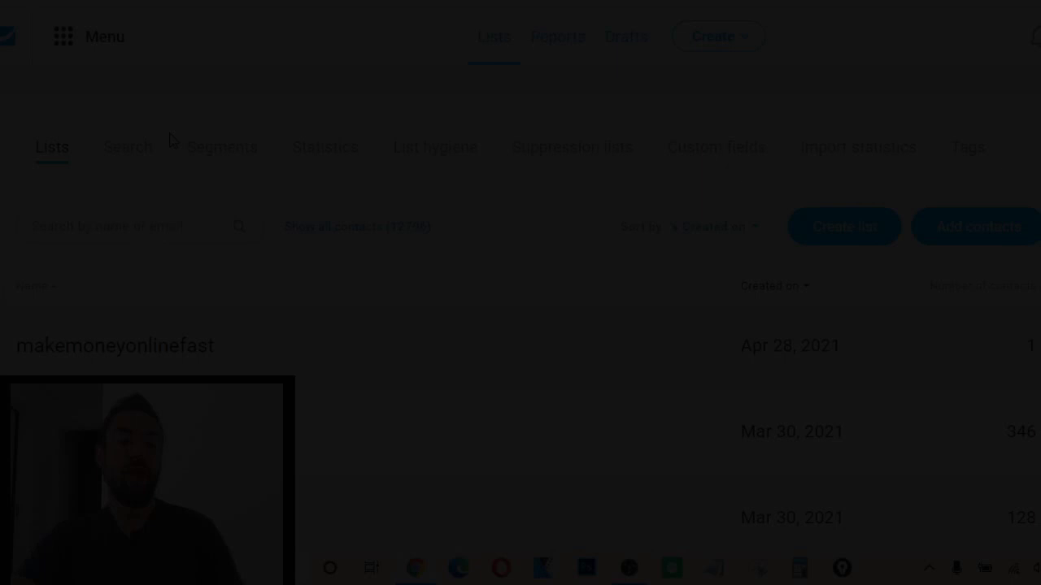
scroll(146, 187, "down", 1)
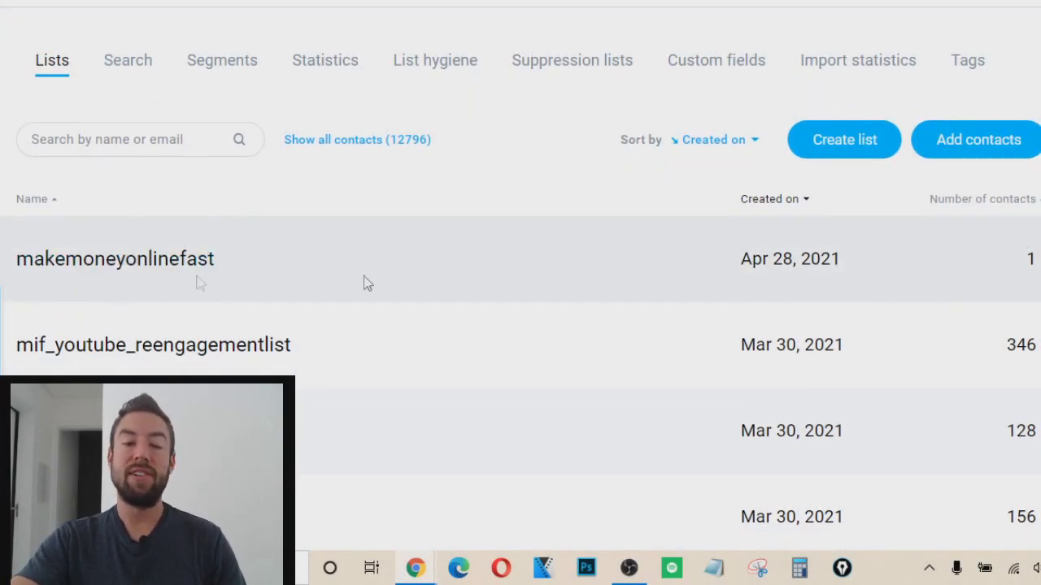
left_click(155, 268)
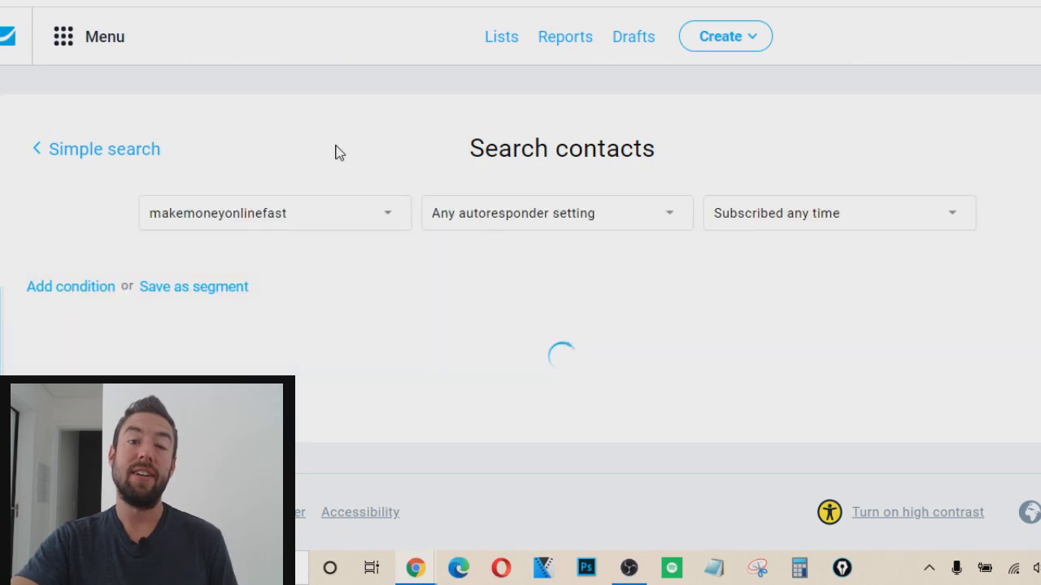
scroll(341, 152, "down", 1)
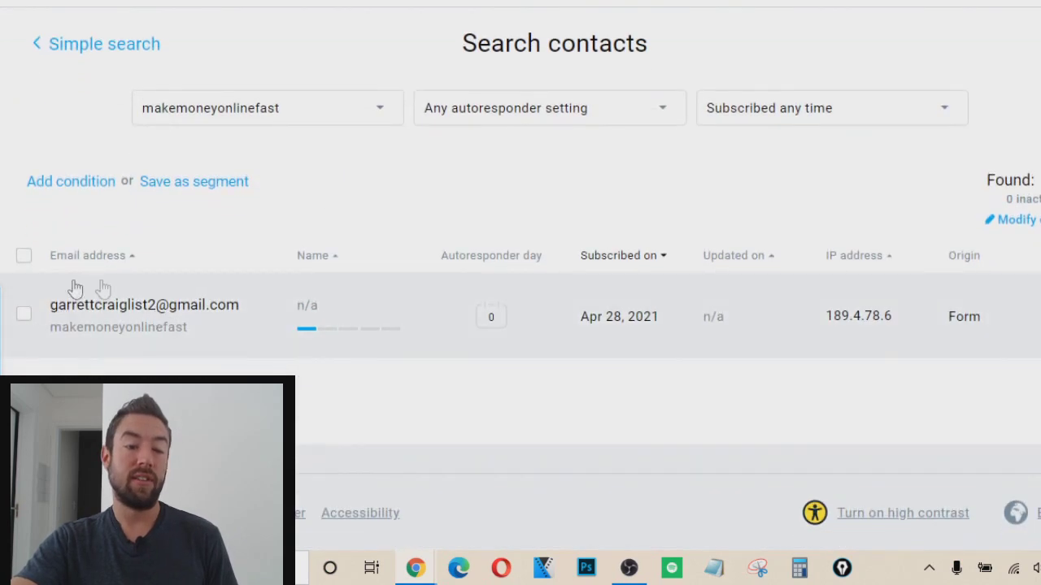
scroll(211, 355, "up", 1)
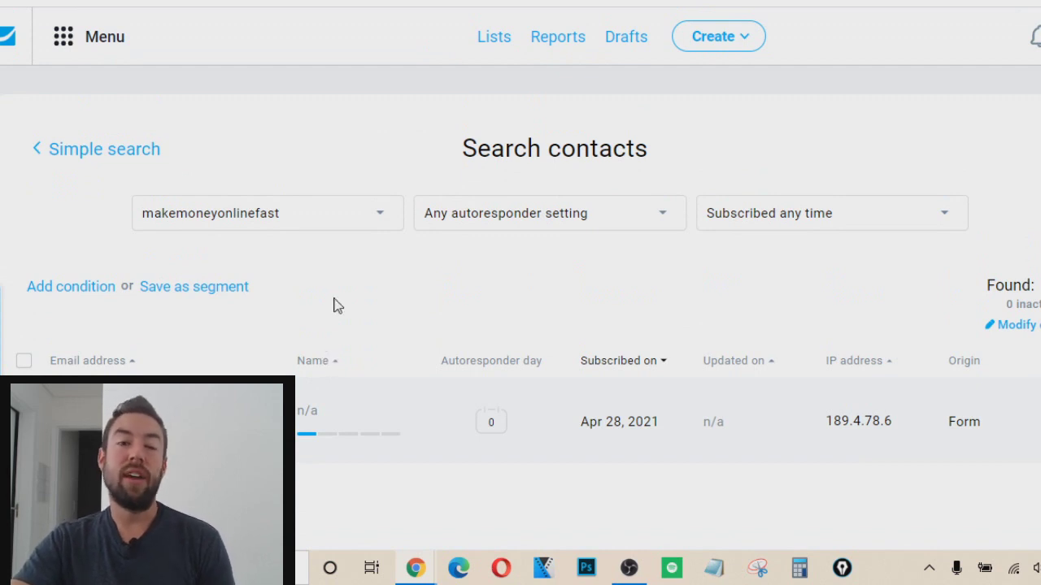
Open the autoresponder management page and display the calendar for the makemoneyonlinefast list only
left_click(95, 38)
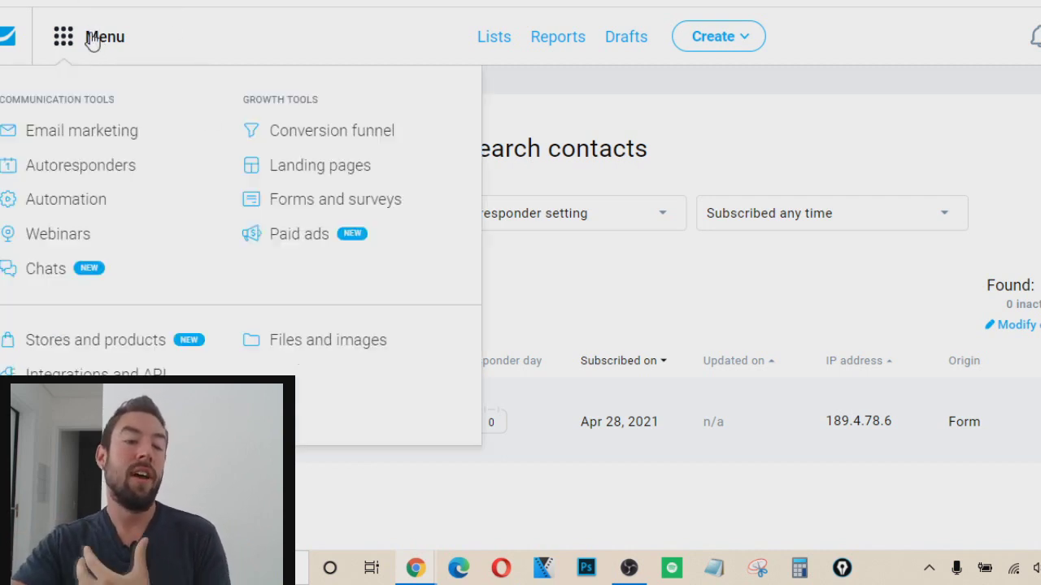
left_click(90, 168)
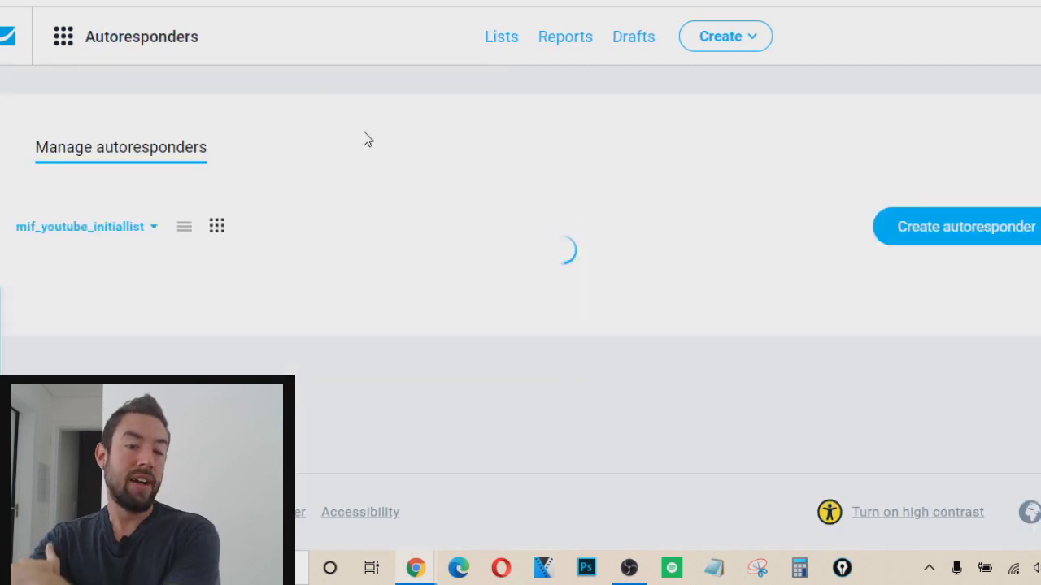
scroll(363, 140, "down", 2)
left_click(106, 143)
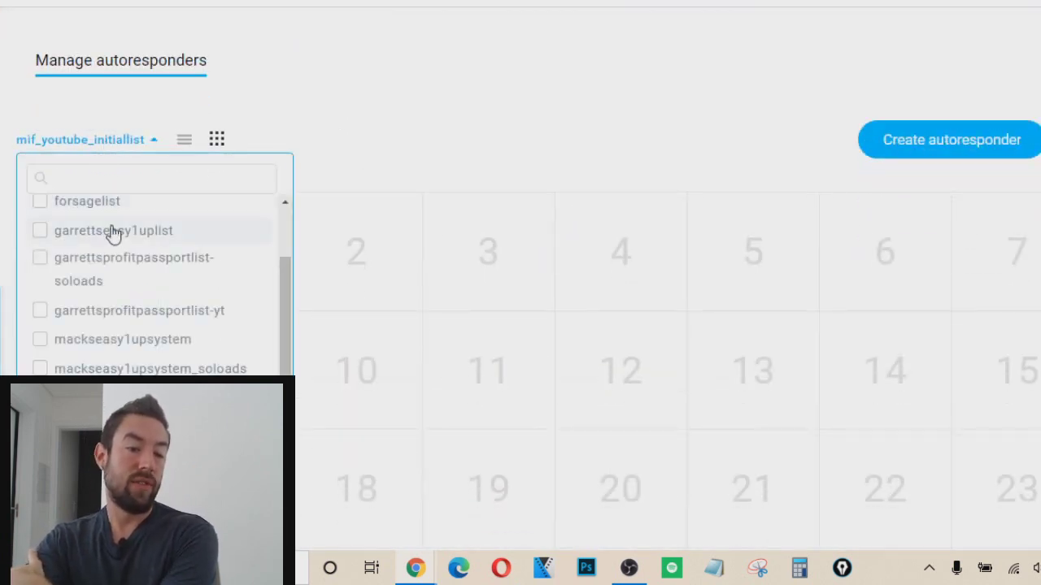
scroll(114, 236, "down", 3)
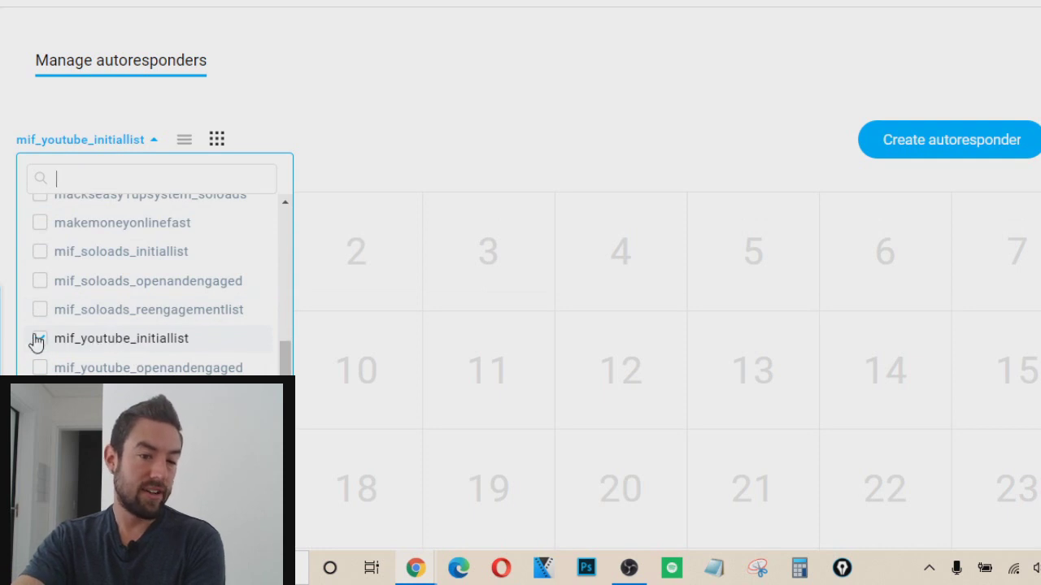
left_click(41, 228)
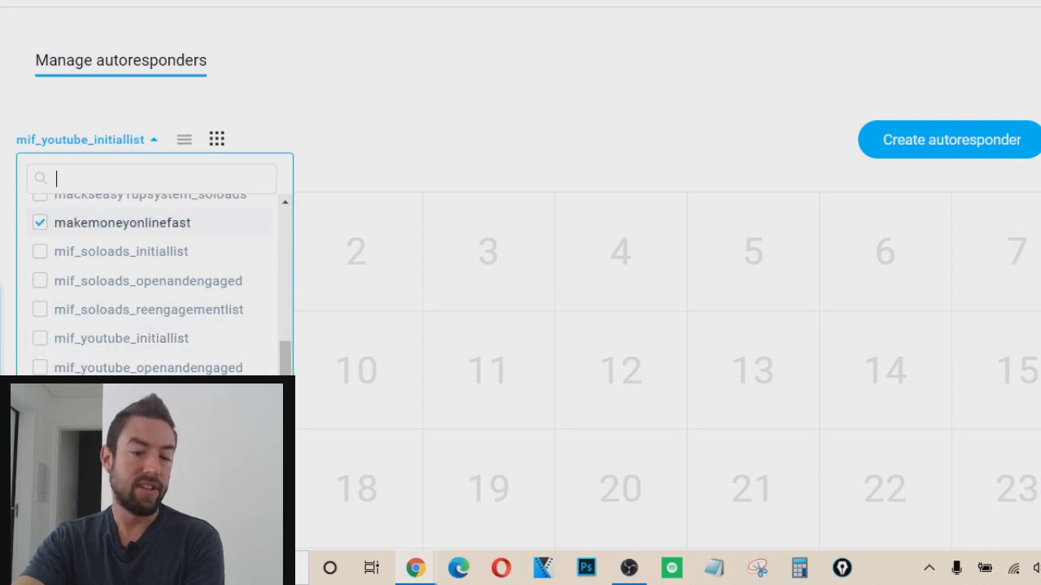
left_click(318, 219)
Examine the day-by-day autoresponder calendar of the makemoneyonlinefast list
scroll(382, 146, "down", 3)
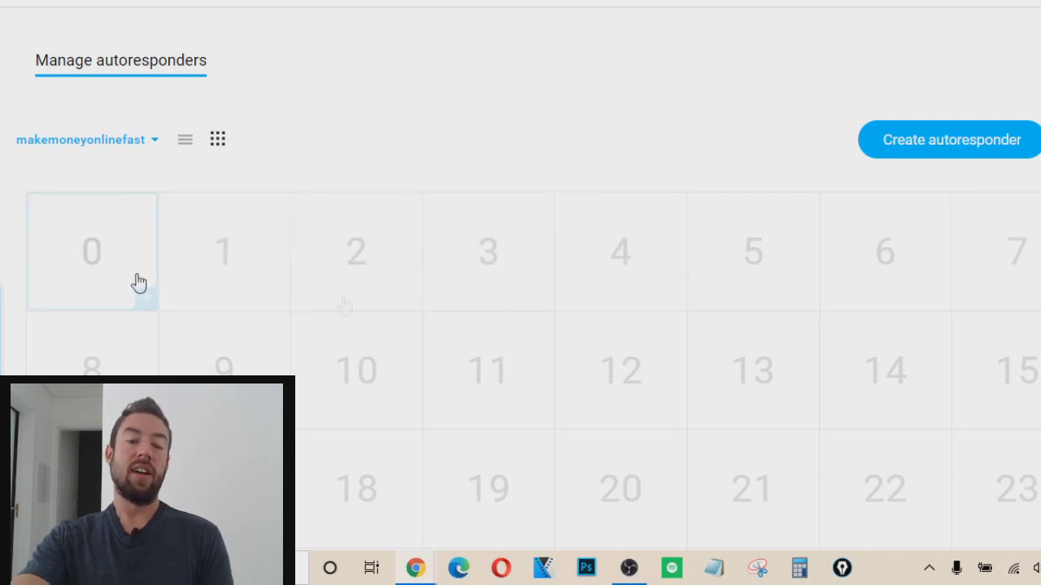
scroll(476, 252, "down", 5)
scroll(217, 328, "up", 5)
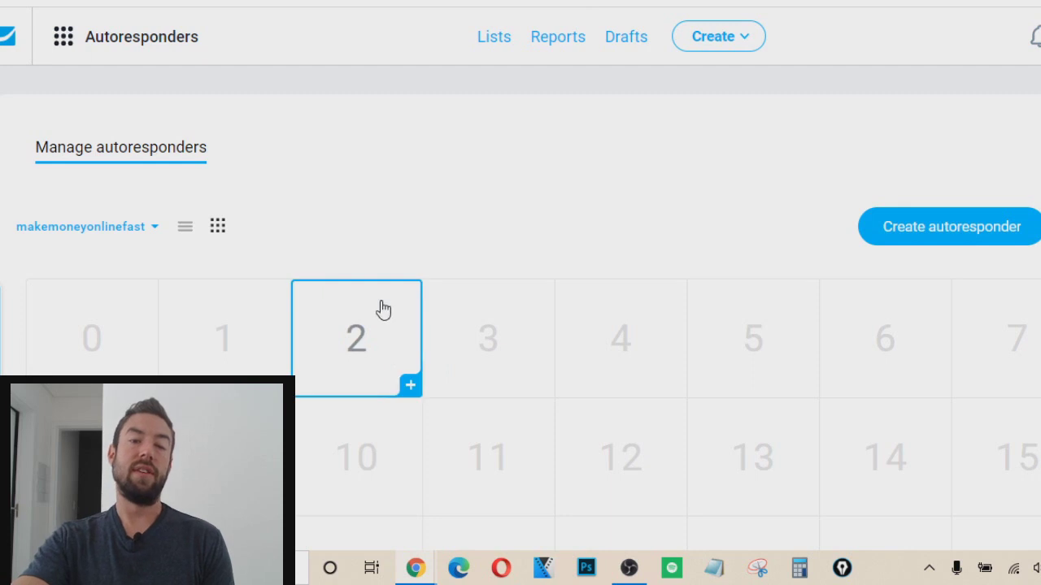
scroll(383, 309, "down", 5)
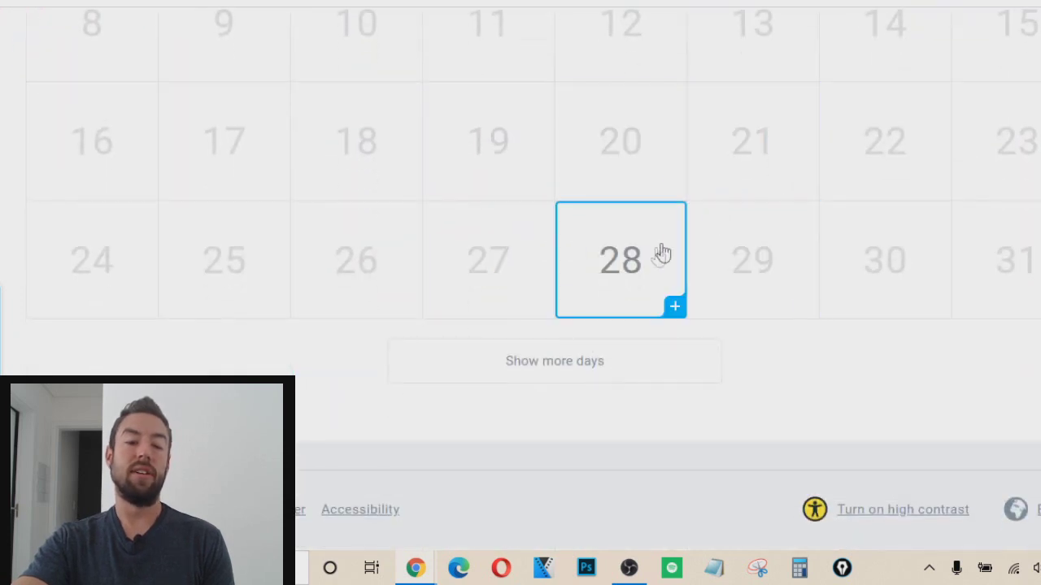
scroll(648, 260, "up", 5)
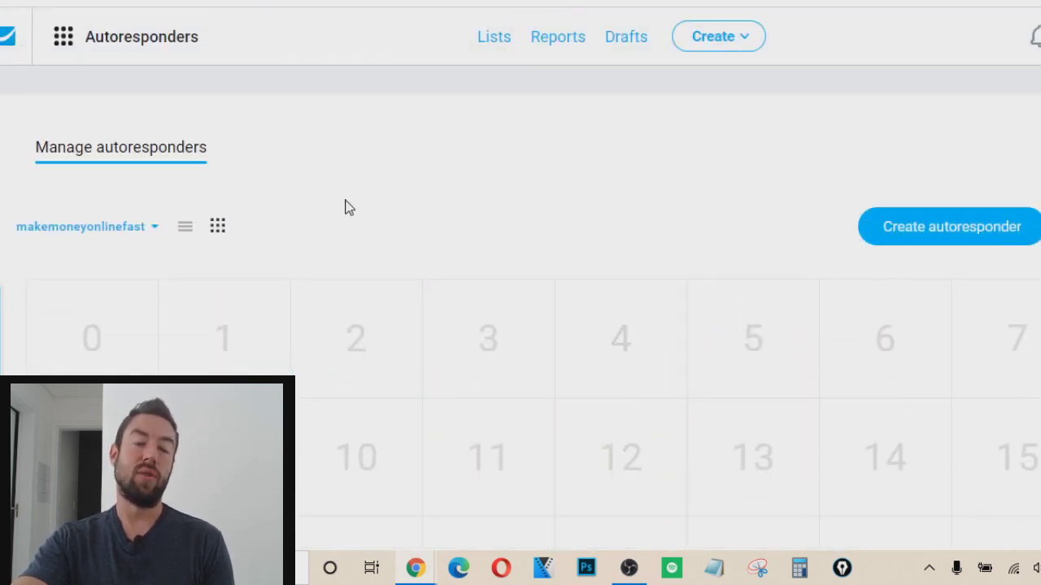
scroll(302, 162, "down", 2)
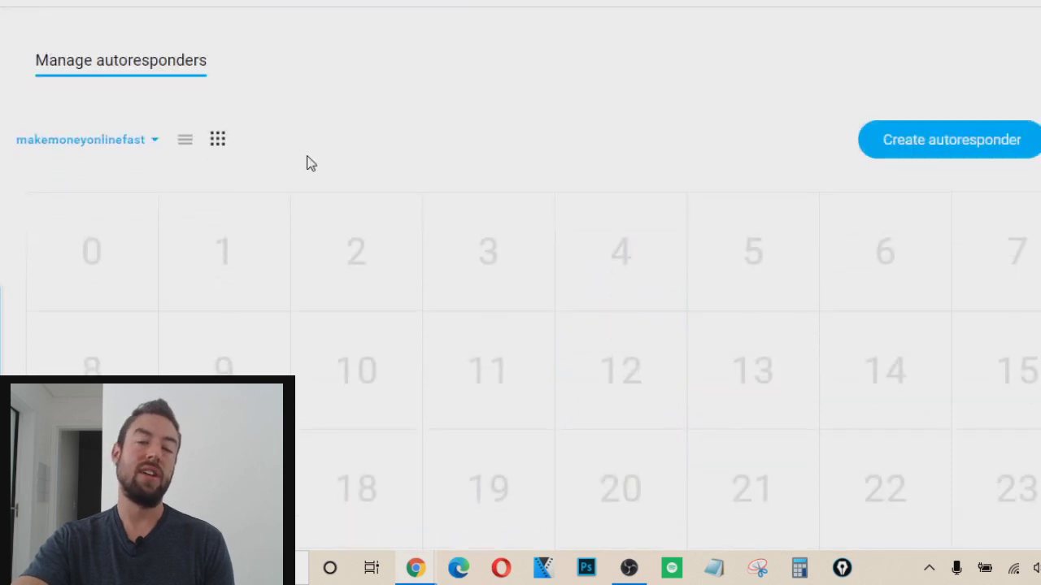
scroll(322, 172, "up", 2)
scroll(341, 181, "down", 2)
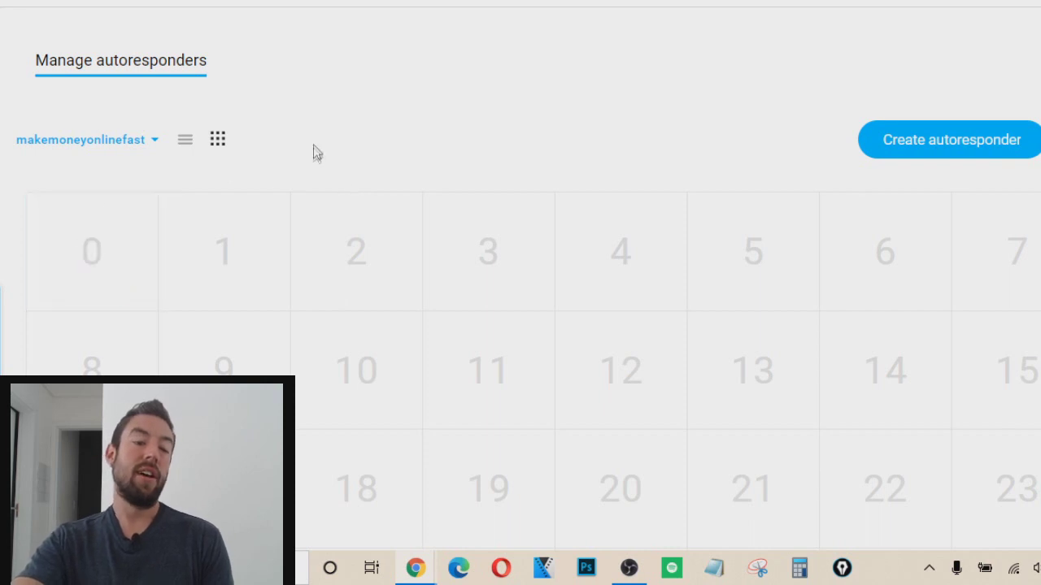
Start a day 0 autoresponder with the older email creator and name it Welcome Email
left_click(96, 243)
scroll(643, 415, "down", 1)
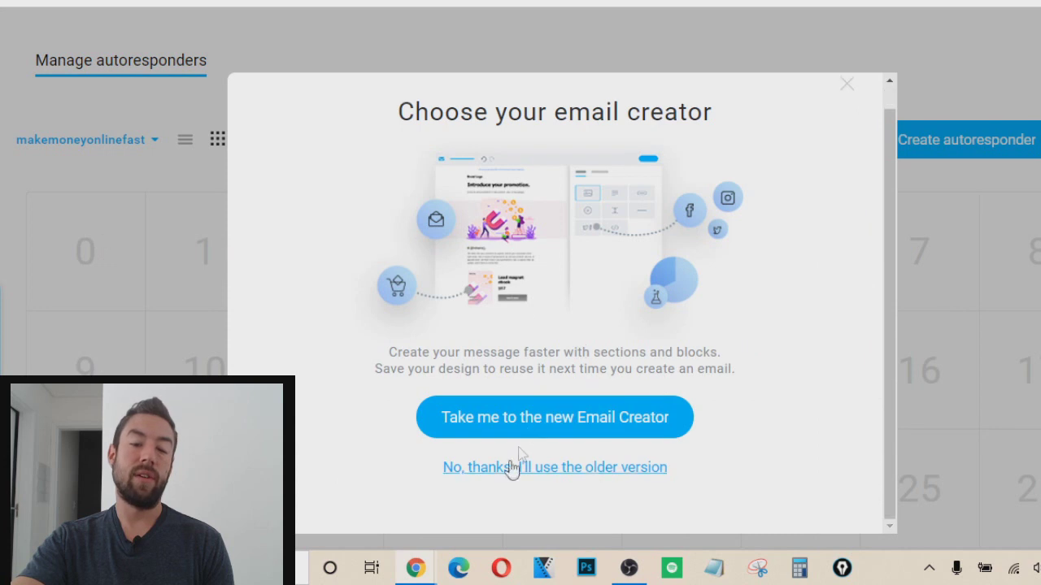
left_click(495, 472)
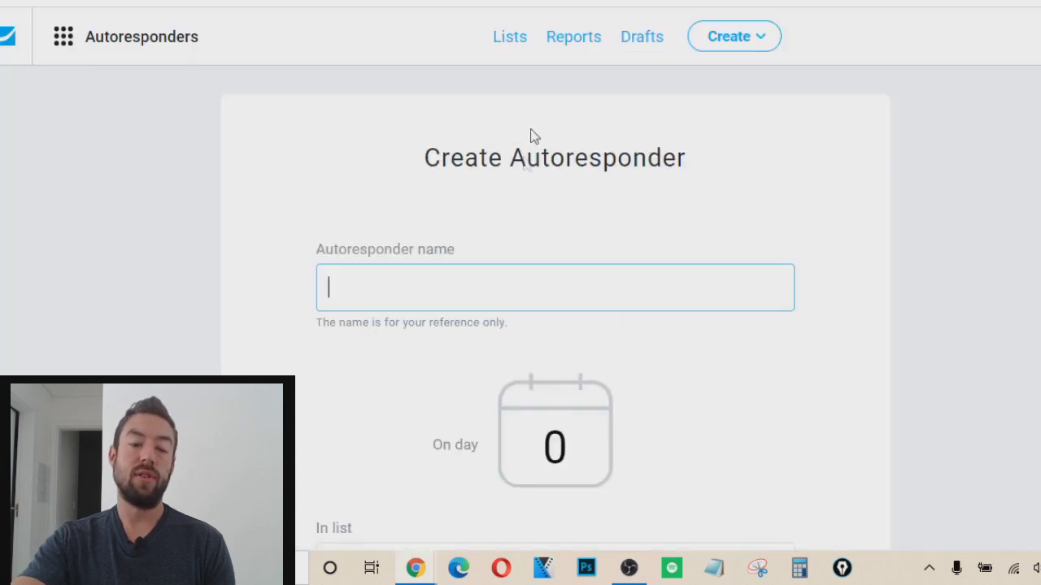
scroll(367, 204, "down", 2)
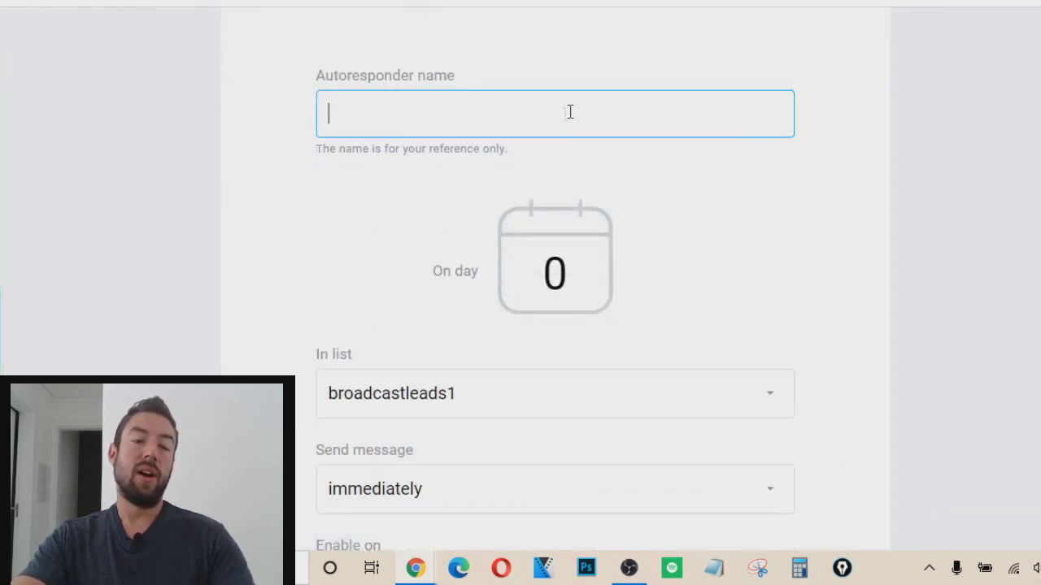
type("Wecl")
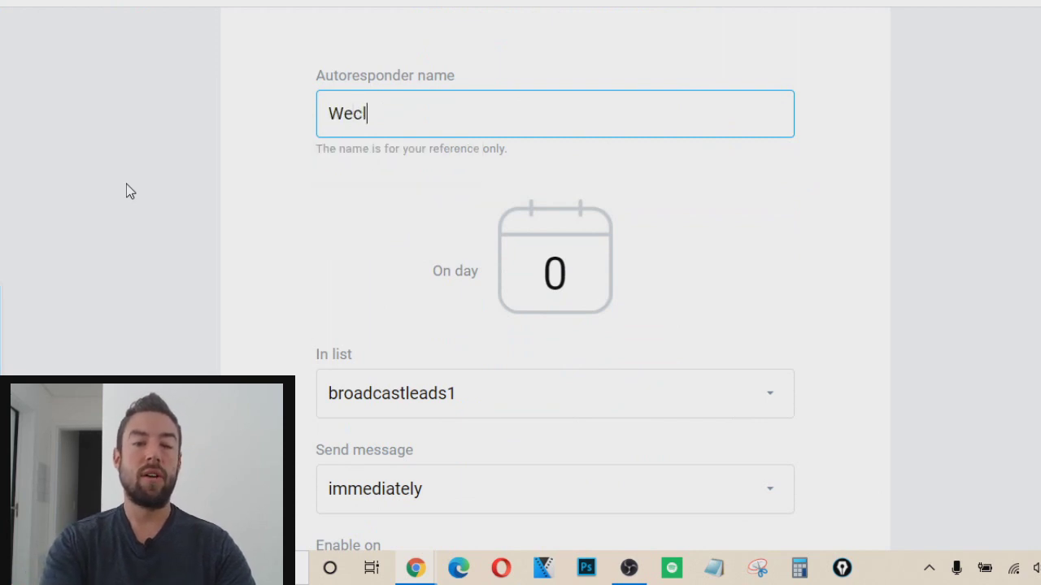
key("BackSpace")
type("lcome Email")
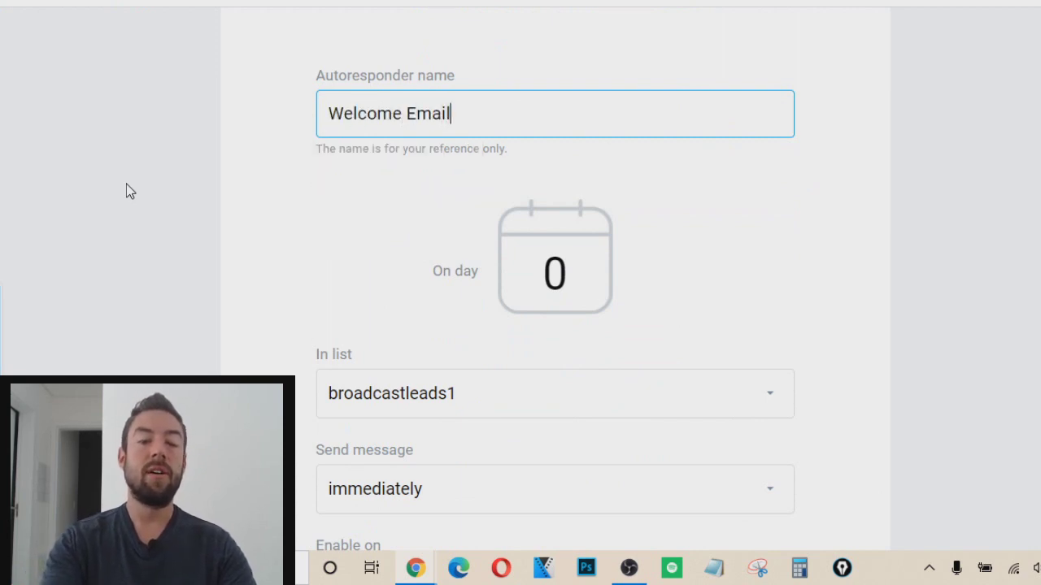
Assign the Welcome Email autoresponder to the makemoneyonlinefast list and start creating a new email for it
scroll(169, 165, "down", 1)
scroll(170, 172, "down", 3)
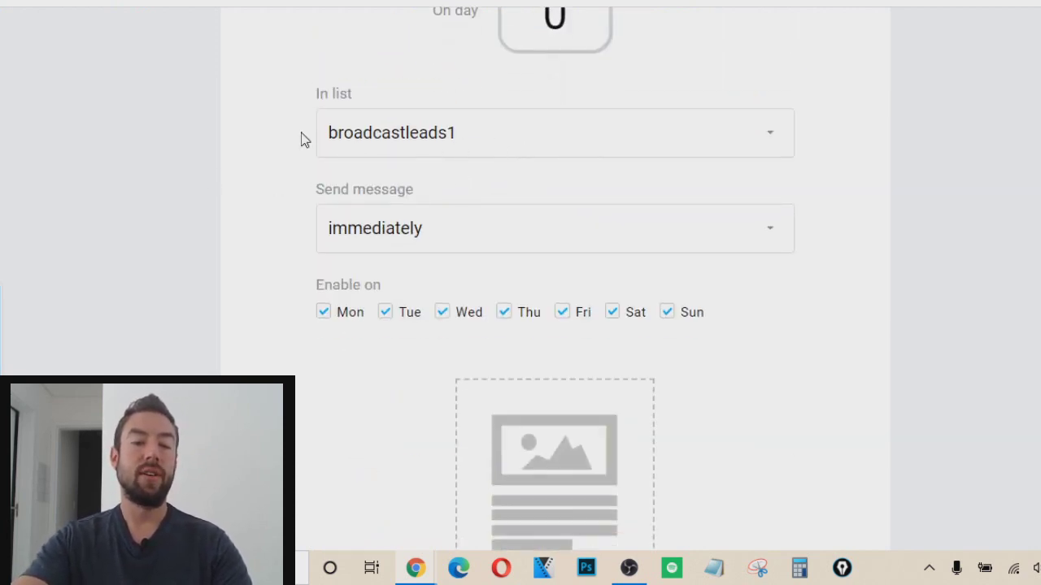
left_click(406, 134)
scroll(423, 268, "down", 3)
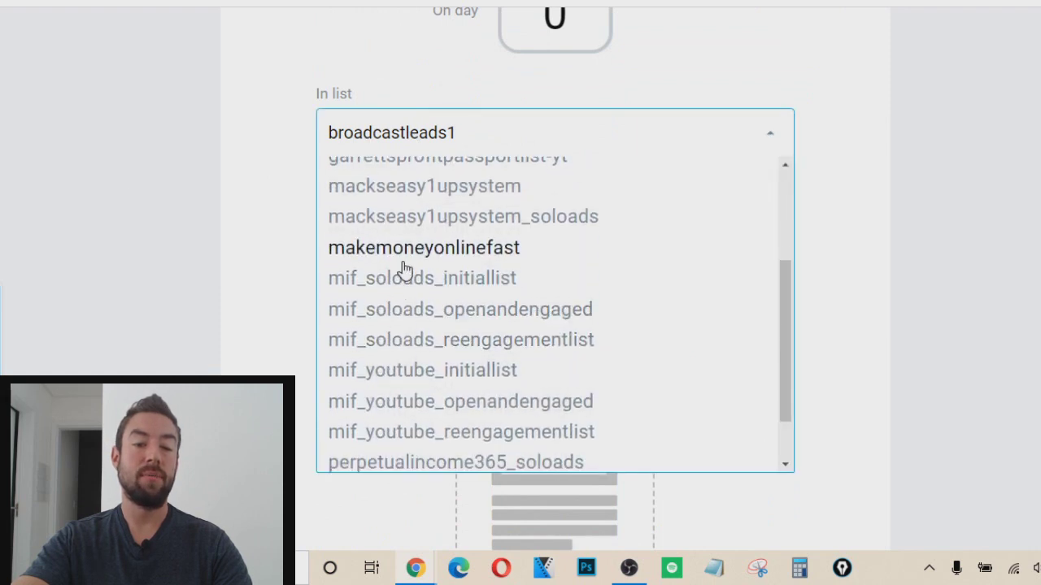
left_click(405, 248)
scroll(219, 269, "down", 5)
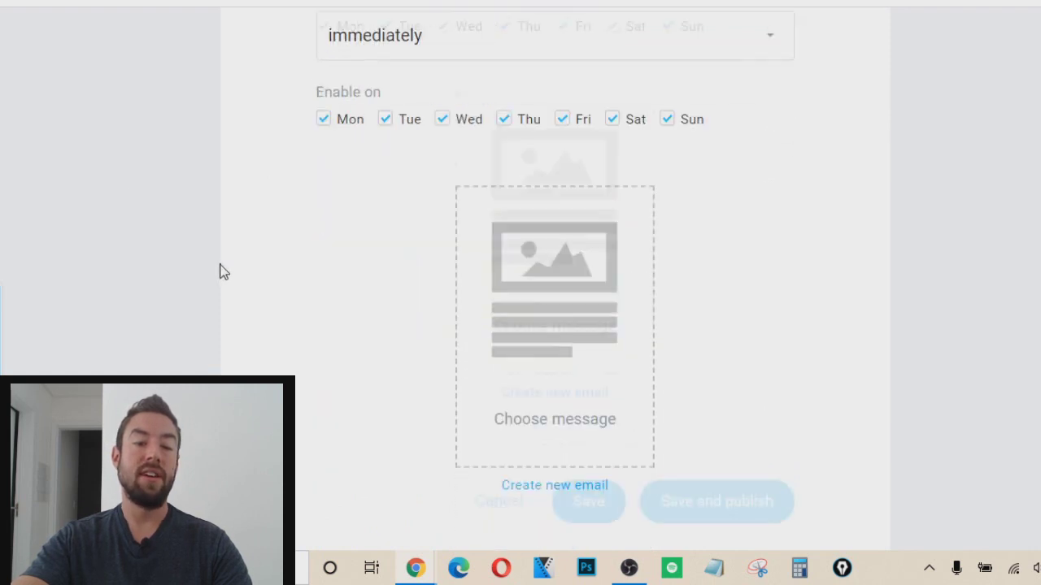
scroll(227, 237, "up", 4)
scroll(264, 211, "down", 4)
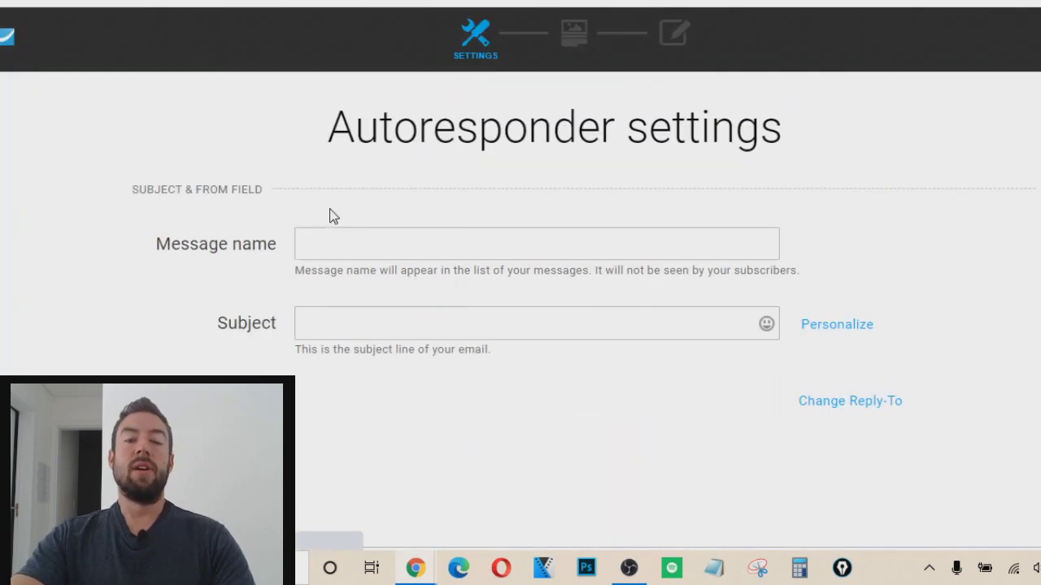
Fill in the Click Wealth System affiliate resources form with the first name, email and ClickBank ID, and submit it
scroll(147, 332, "down", 2)
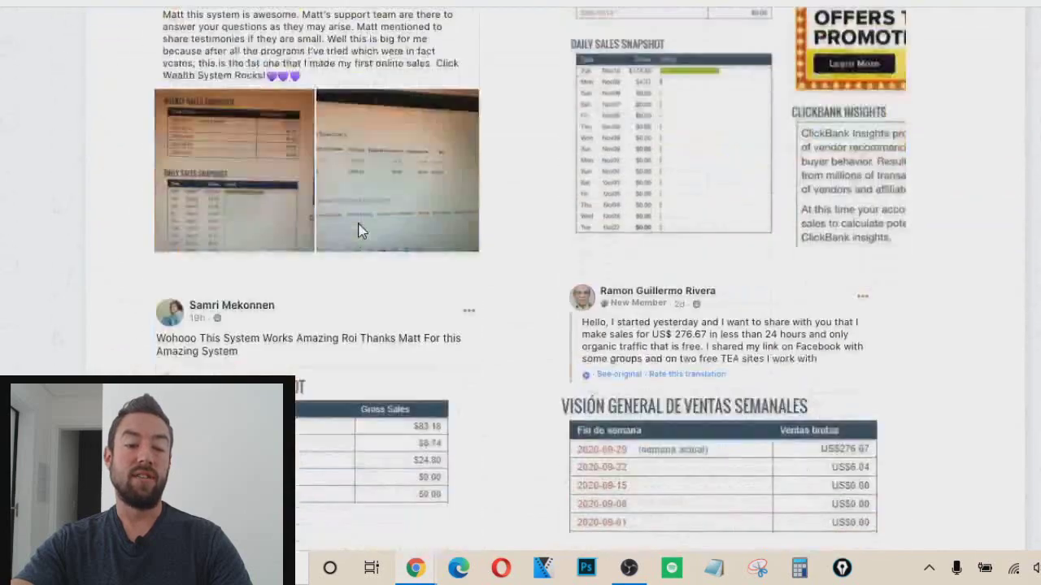
scroll(429, 366, "down", 15)
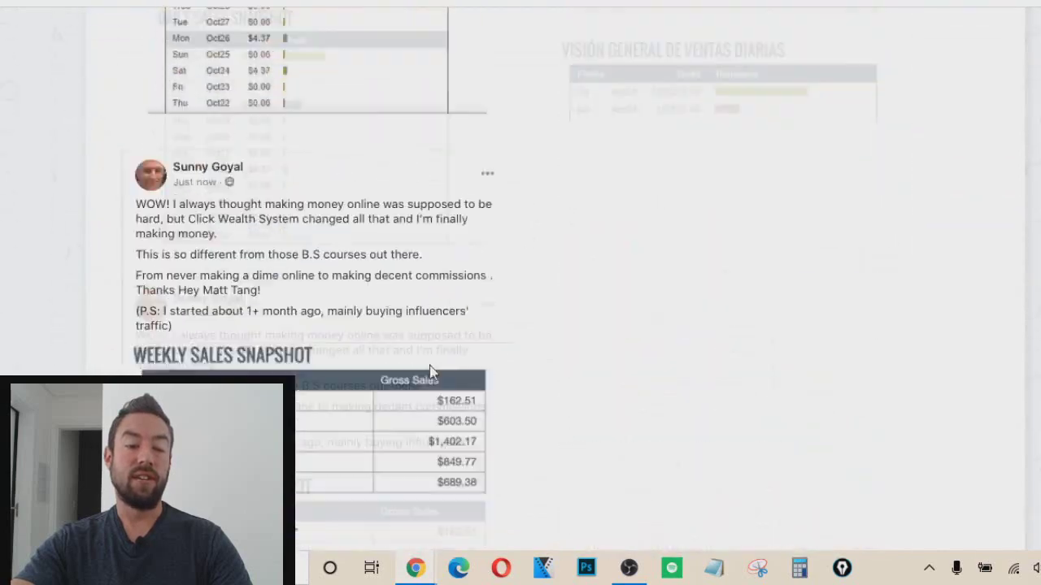
scroll(327, 382, "up", 2)
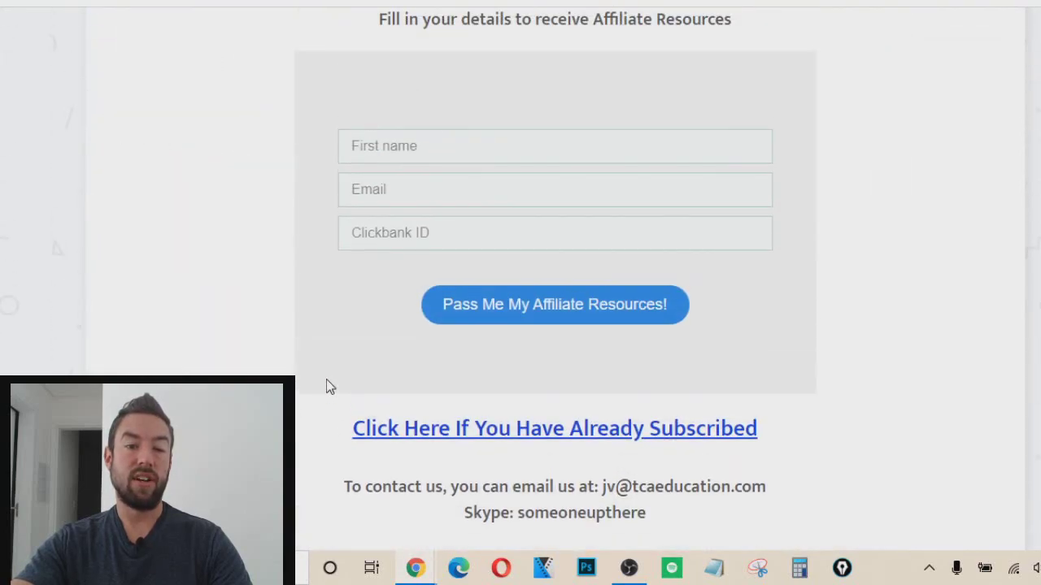
scroll(244, 331, "down", 2)
scroll(244, 335, "up", 1)
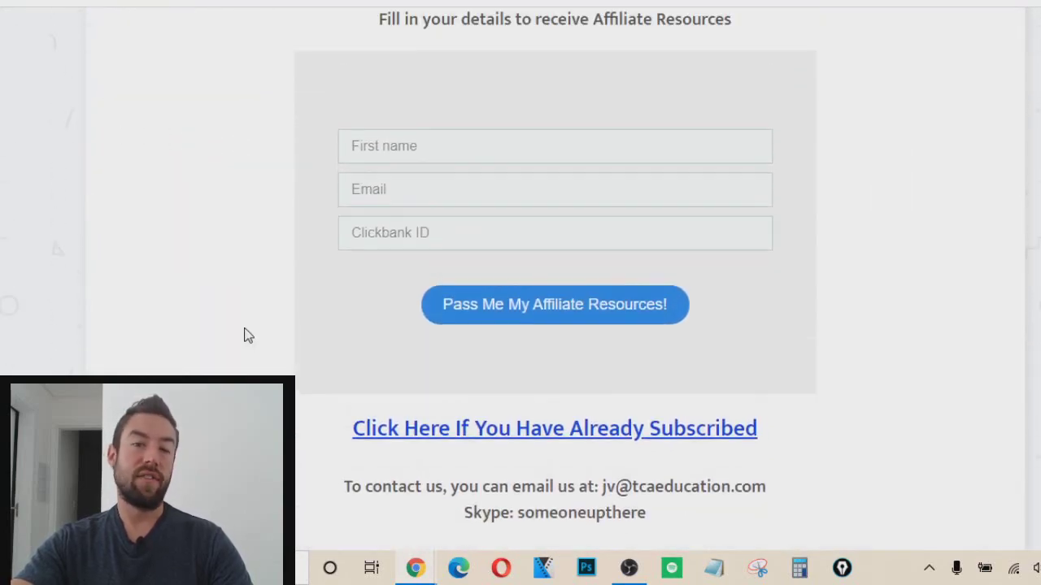
left_click(412, 147)
type("Garrett")
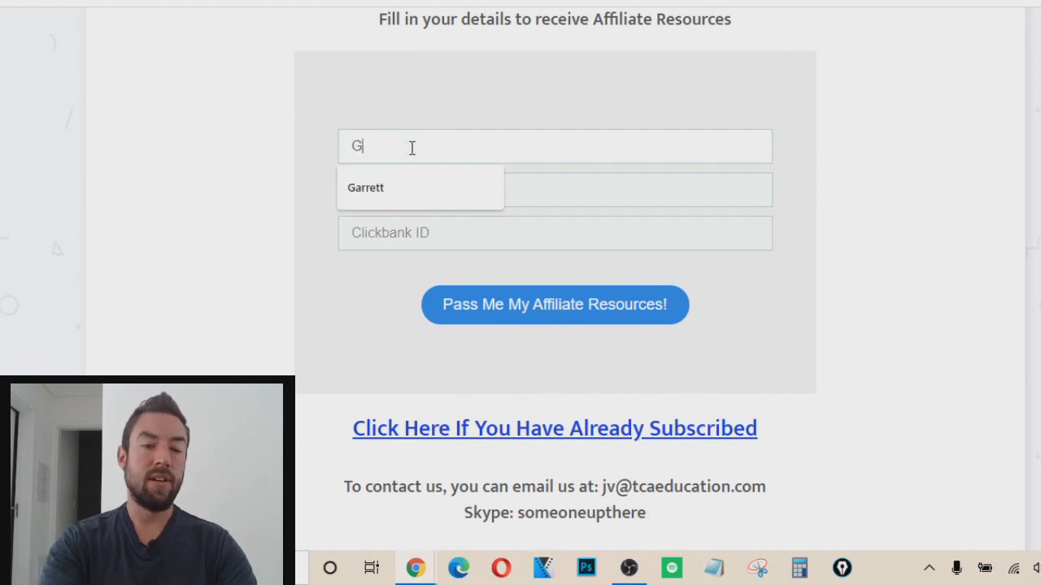
key("Tab")
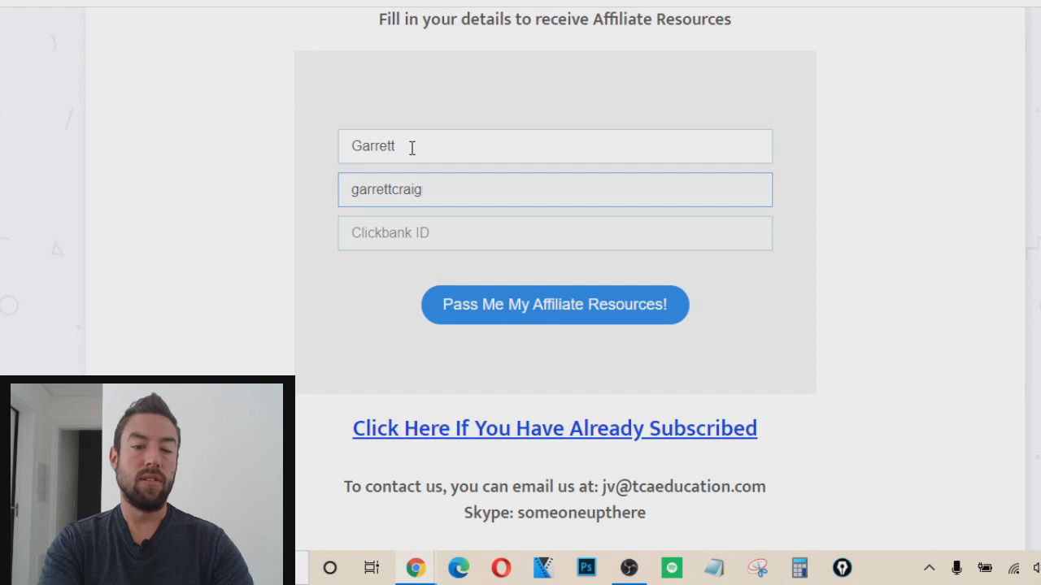
type("om")
key("Tab")
type("garrett")
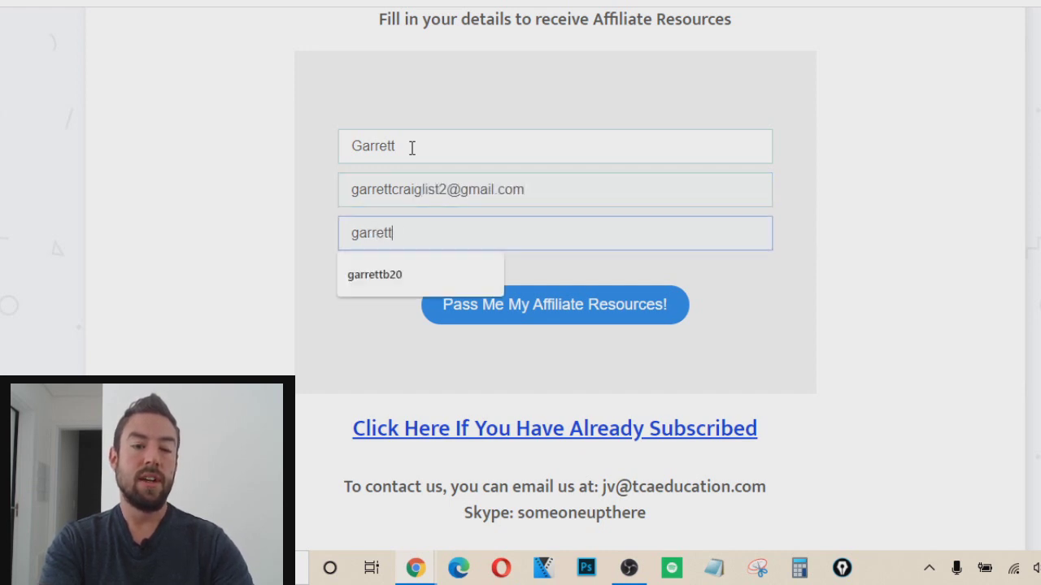
type("b20")
left_click(648, 313)
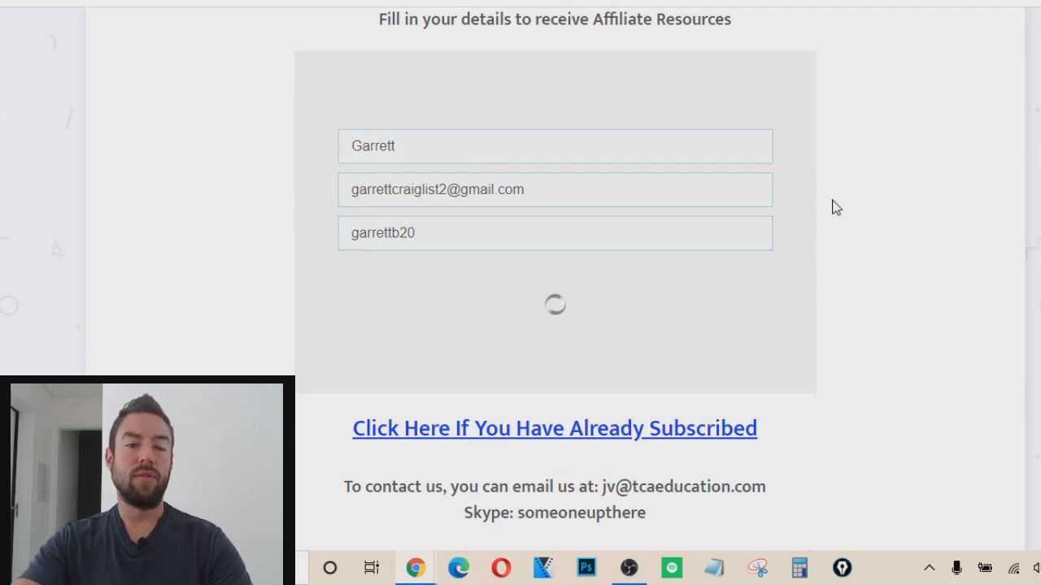
Copy the Email 1 subject text, "Important Message To [Name]", from the Email Swipes (MMO - Better Converting) section
scroll(837, 209, "down", 1)
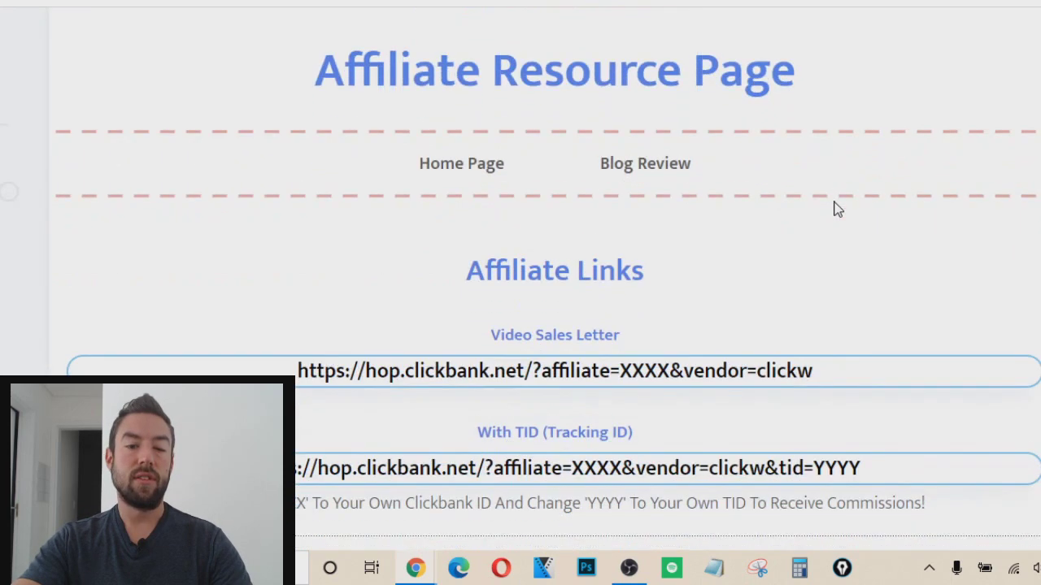
scroll(837, 209, "down", 8)
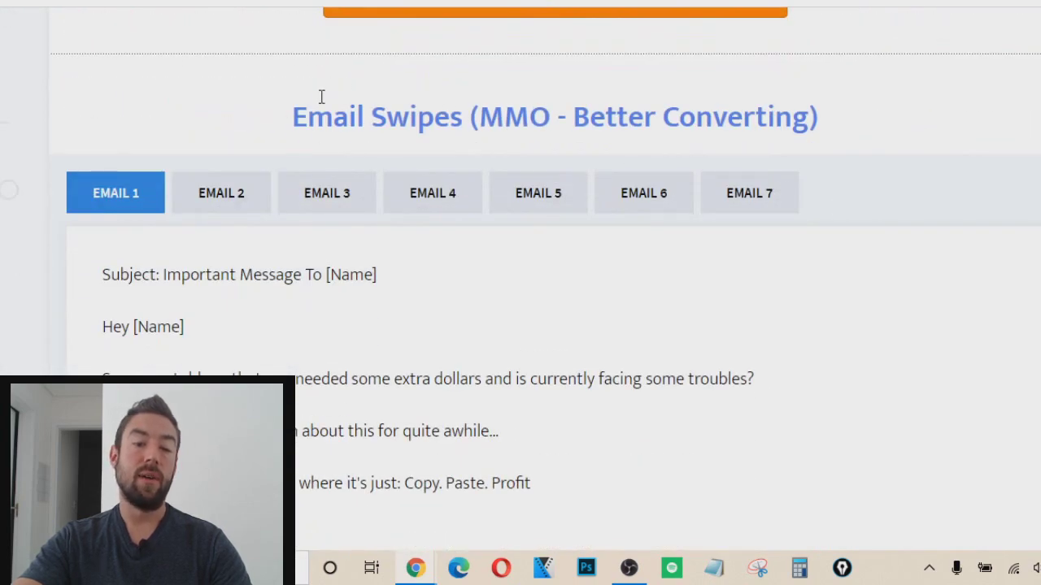
left_click_drag(286, 118, 950, 88)
left_click(950, 88)
scroll(894, 107, "down", 1)
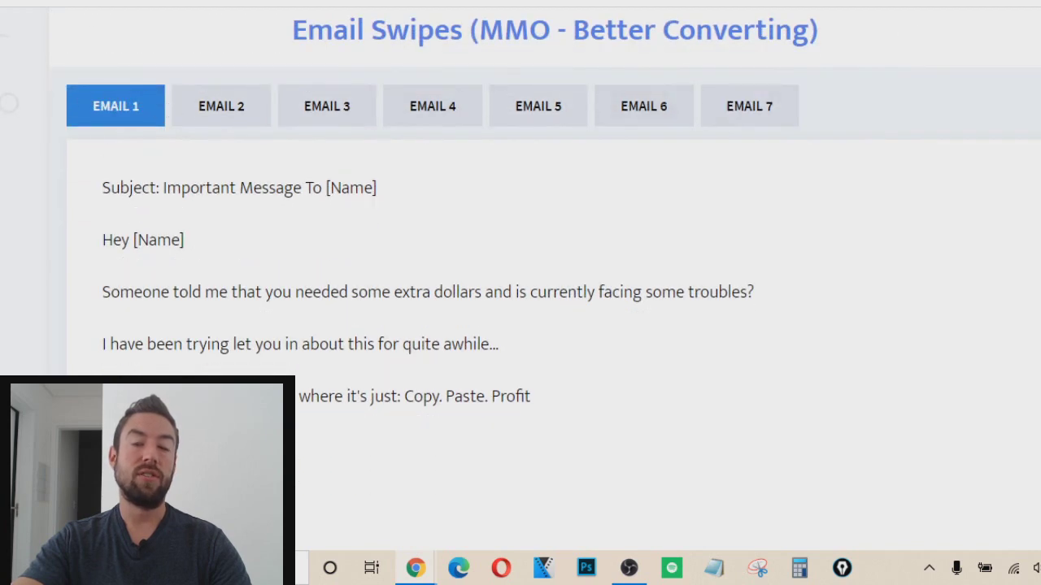
scroll(187, 122, "down", 2)
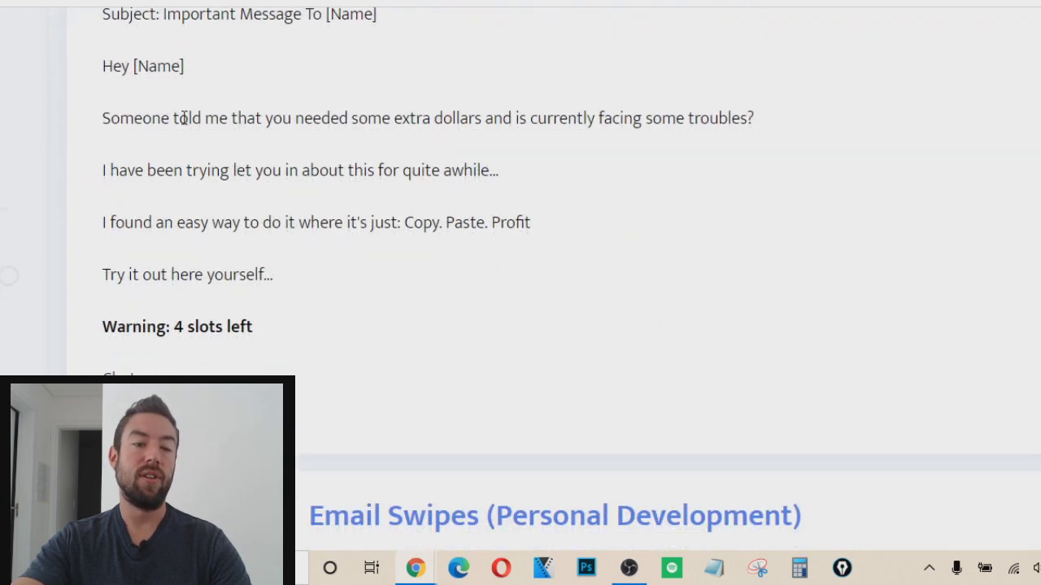
scroll(184, 118, "up", 1)
left_click_drag(161, 103, 384, 113)
key("ctrl+c")
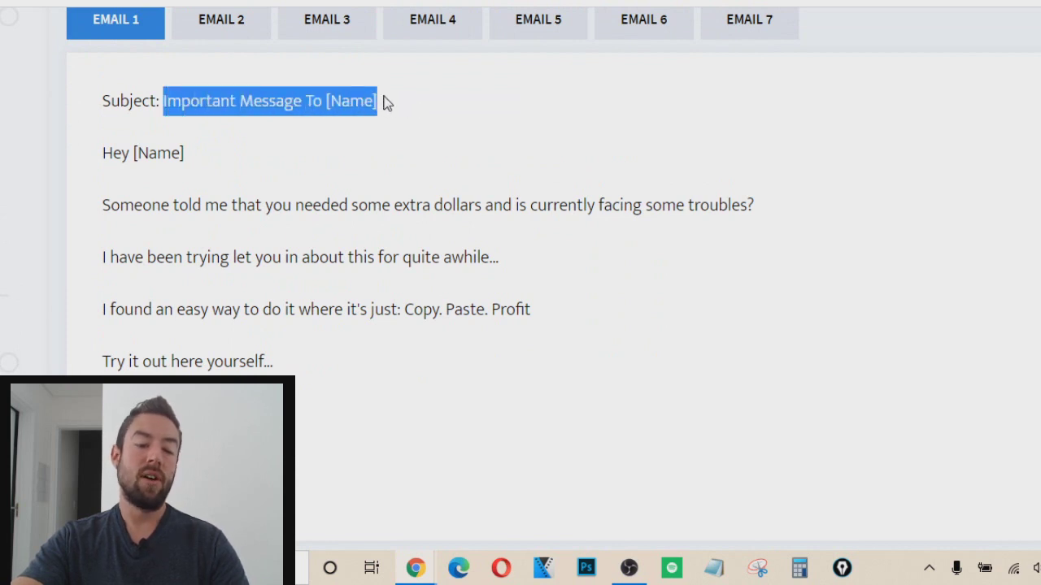
left_click(307, 112)
left_click_drag(325, 101, 413, 107)
left_click(313, 110)
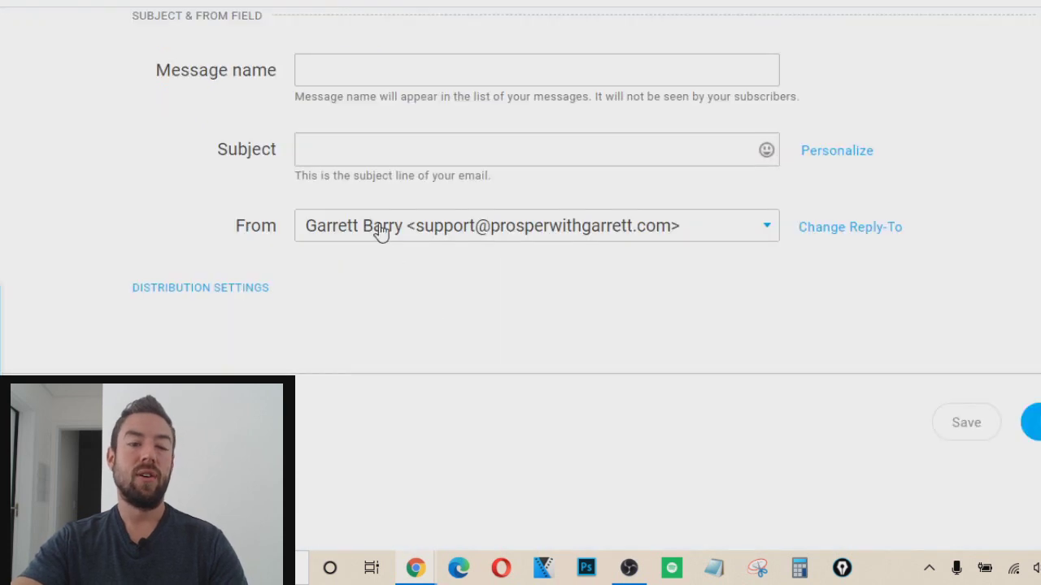
Paste the copied subject into the autoresponder settings and reword it to "Important Message For YOU!"
left_click(370, 150)
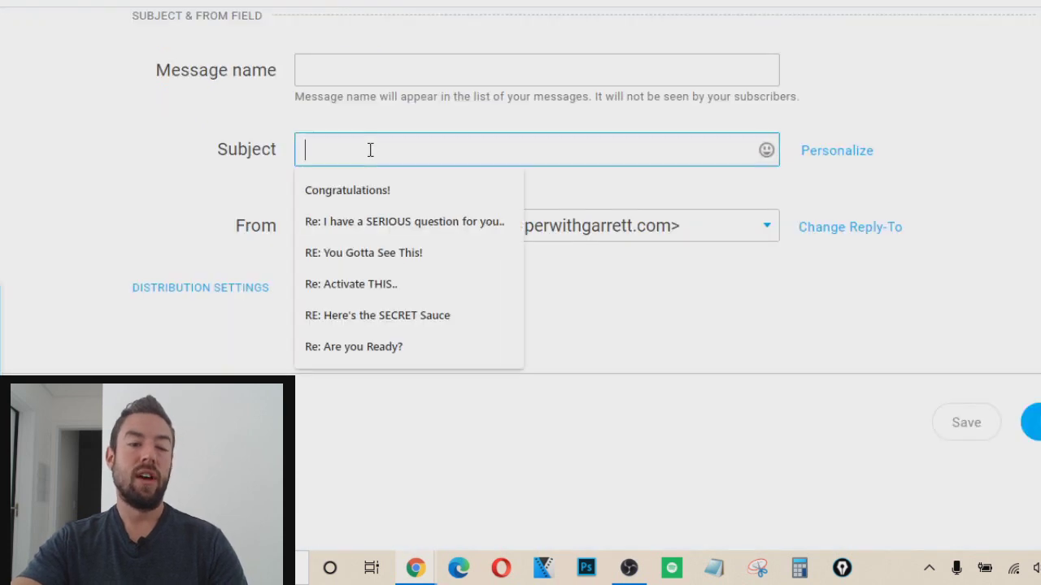
key("ctrl+v")
left_click(464, 149)
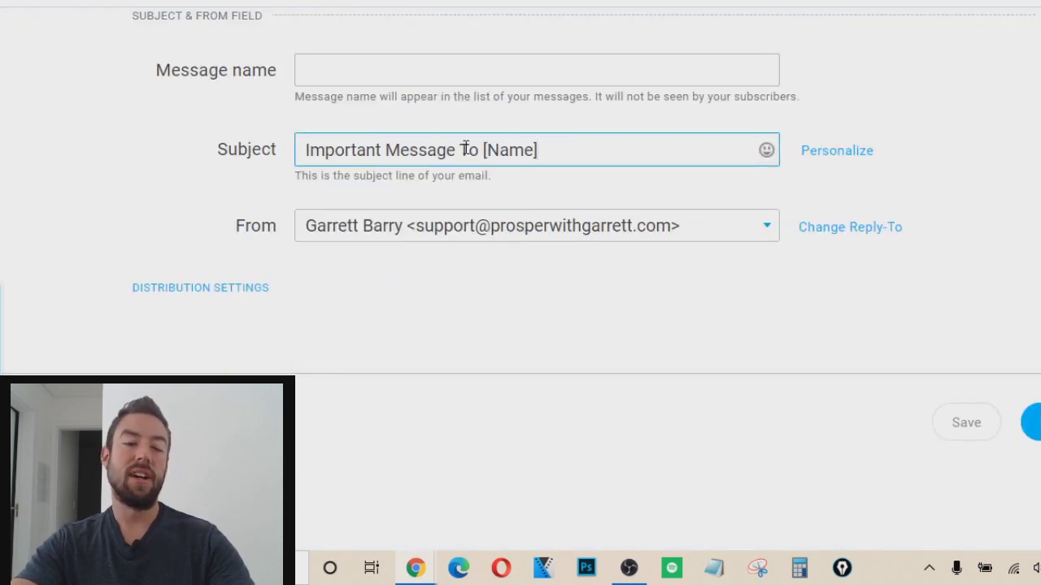
left_click_drag(467, 150, 599, 149)
key("BackSpace")
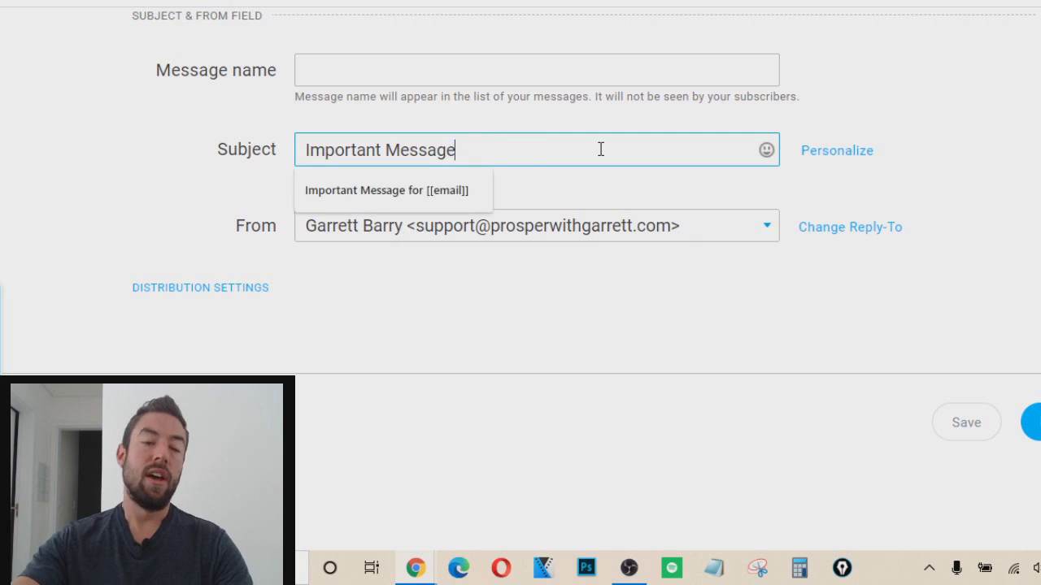
left_click(558, 365)
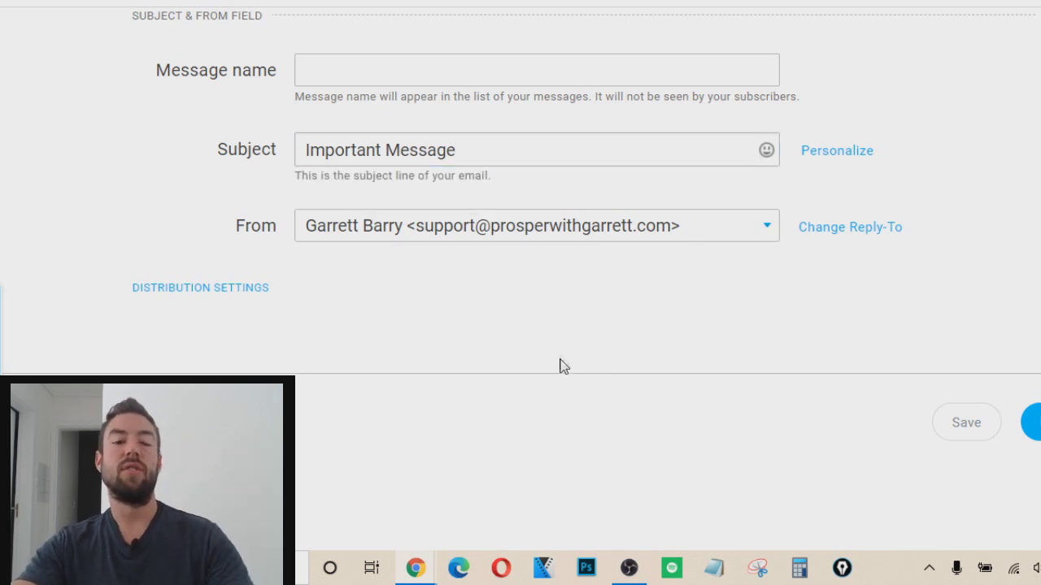
left_click(477, 142)
type("For YOU!")
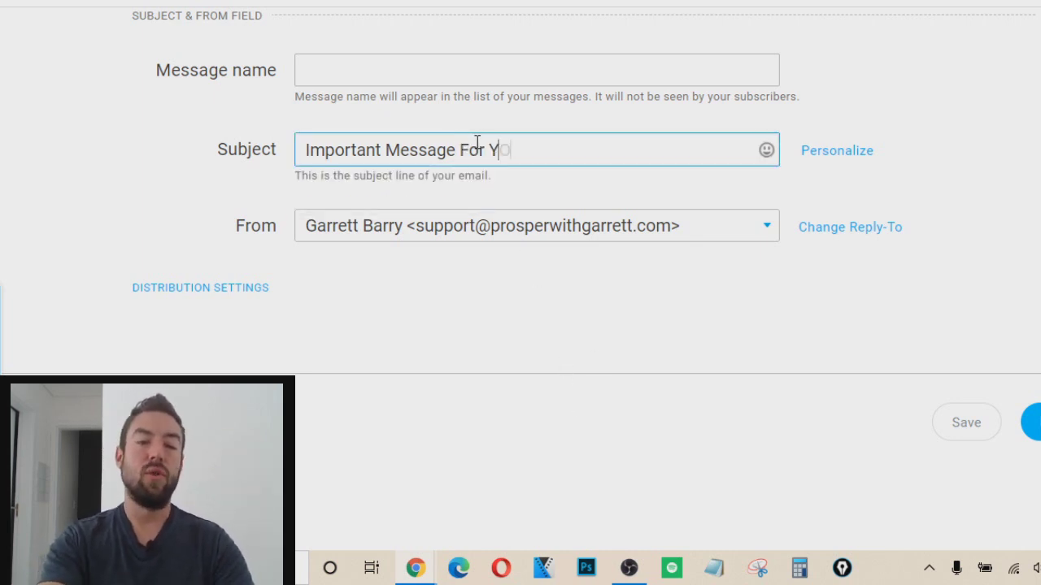
left_click(713, 450)
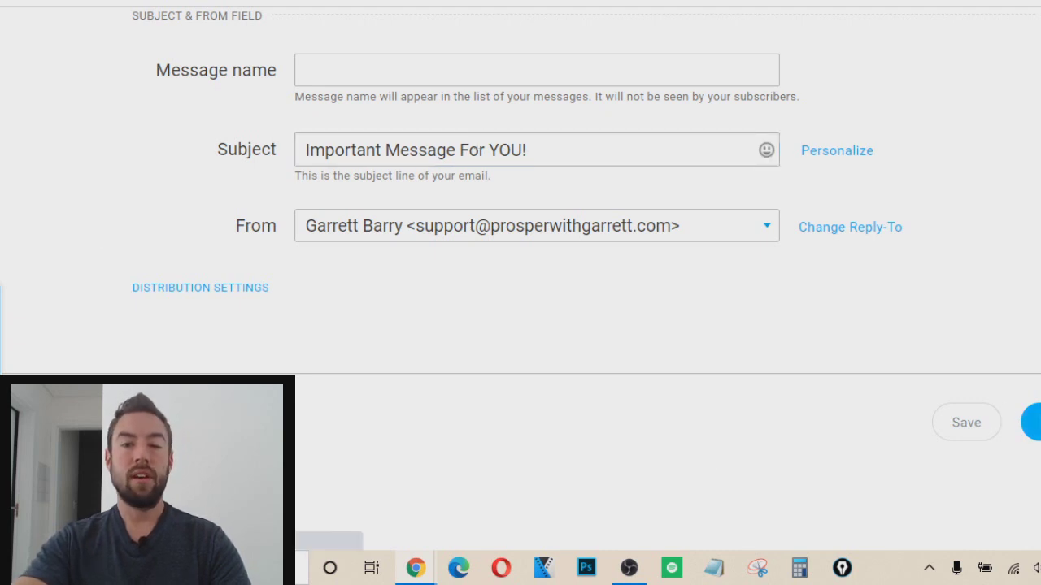
Copy the full Email 1 swipe text, from its subject line through the sign-off, on the affiliate resource page
key("ctrl+Tab")
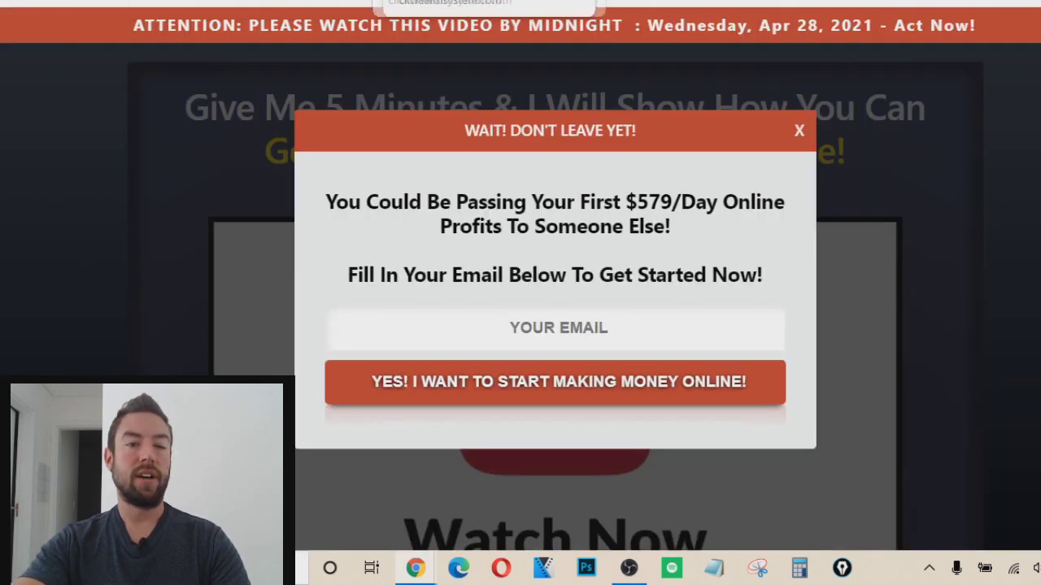
key("ctrl+shift+Tab")
left_click_drag(97, 162, 179, 378)
key("ctrl+c")
scroll(271, 274, "down", 1)
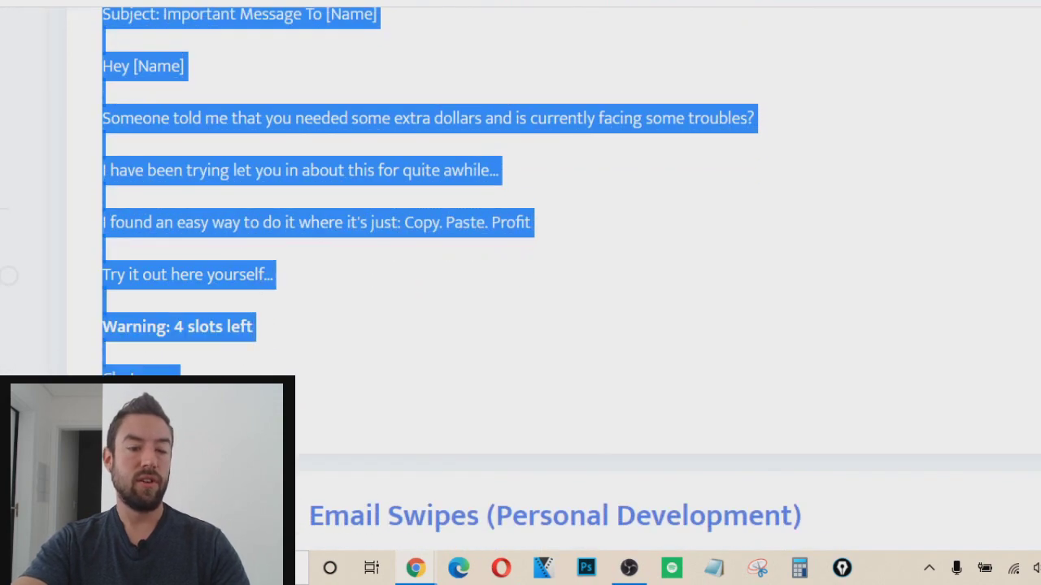
Start the autoresponder message from scratch using the 1 column-3 template
key("ctrl+Tab")
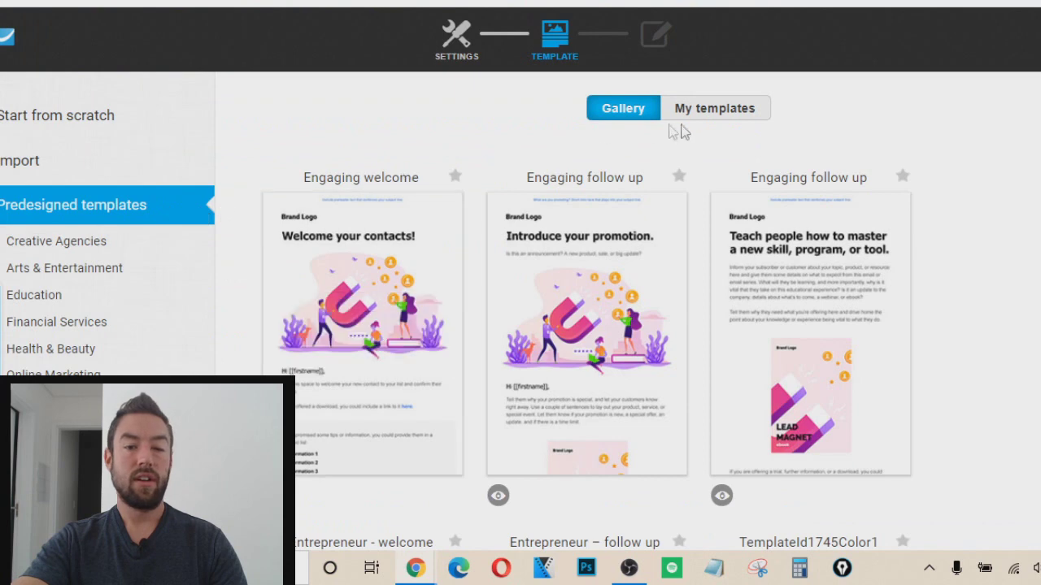
left_click(701, 114)
left_click(627, 111)
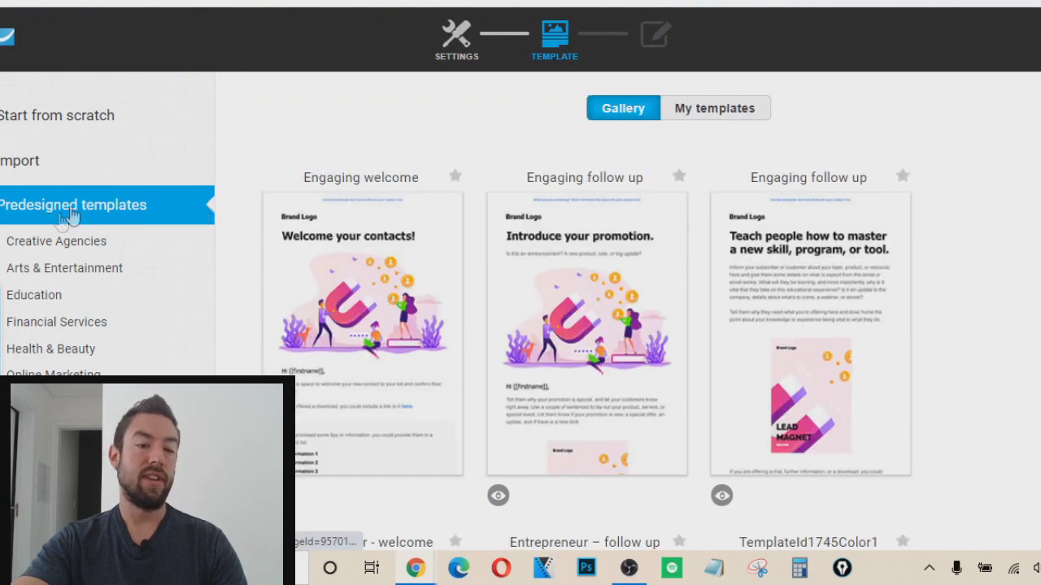
left_click(83, 130)
mouse_move(362, 325)
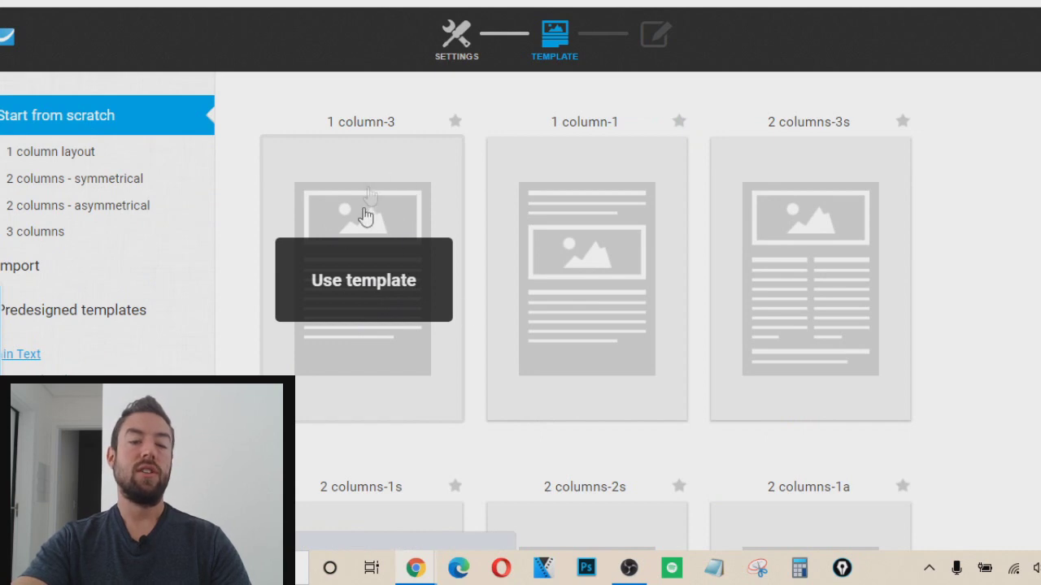
left_click(410, 241)
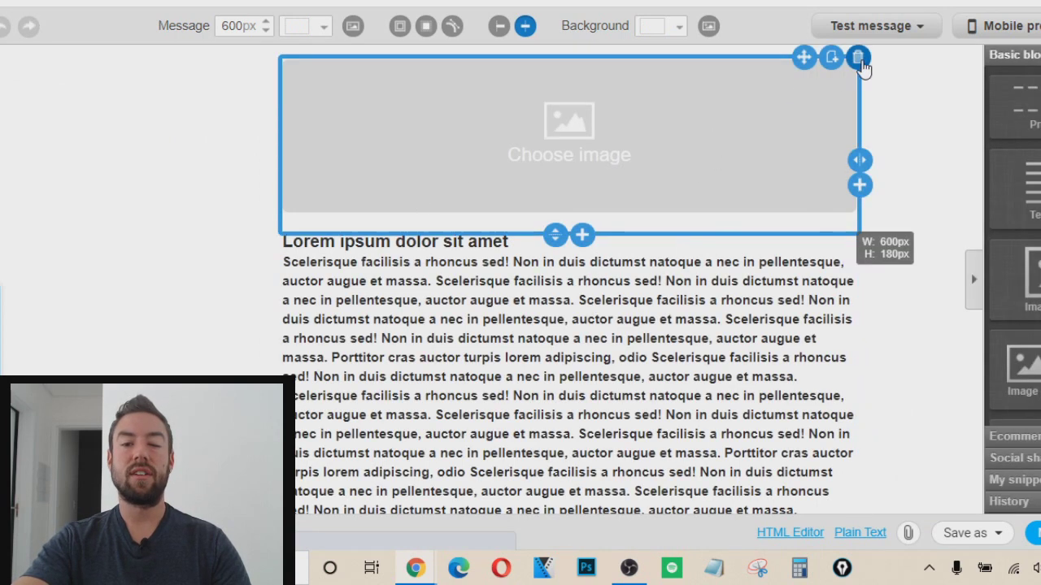
Delete the template's image block and replace the placeholder text with the copied Email 1 swipe
left_click(857, 61)
left_click(524, 126)
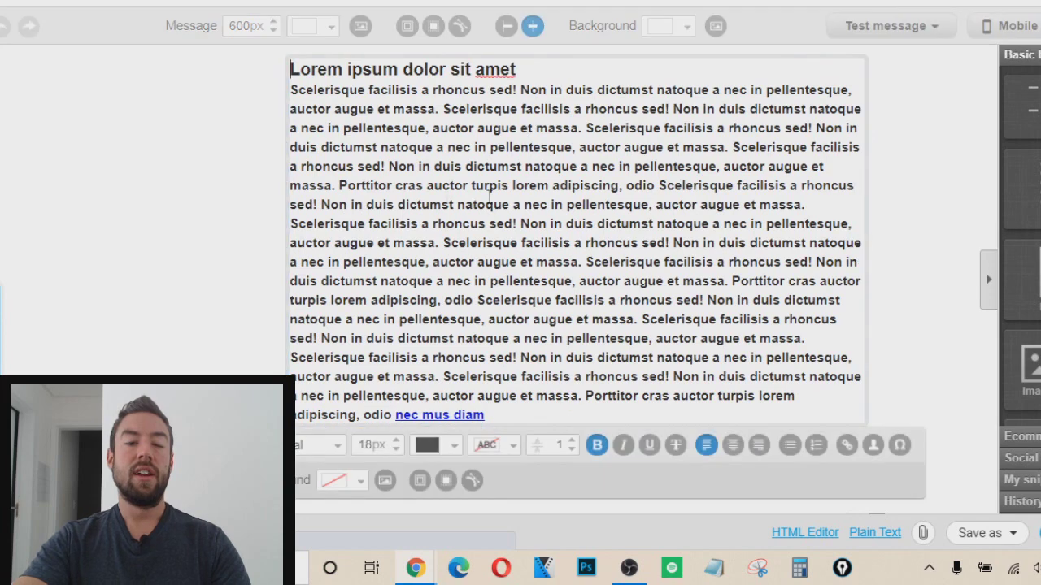
key("ctrl+a")
key("ctrl+v")
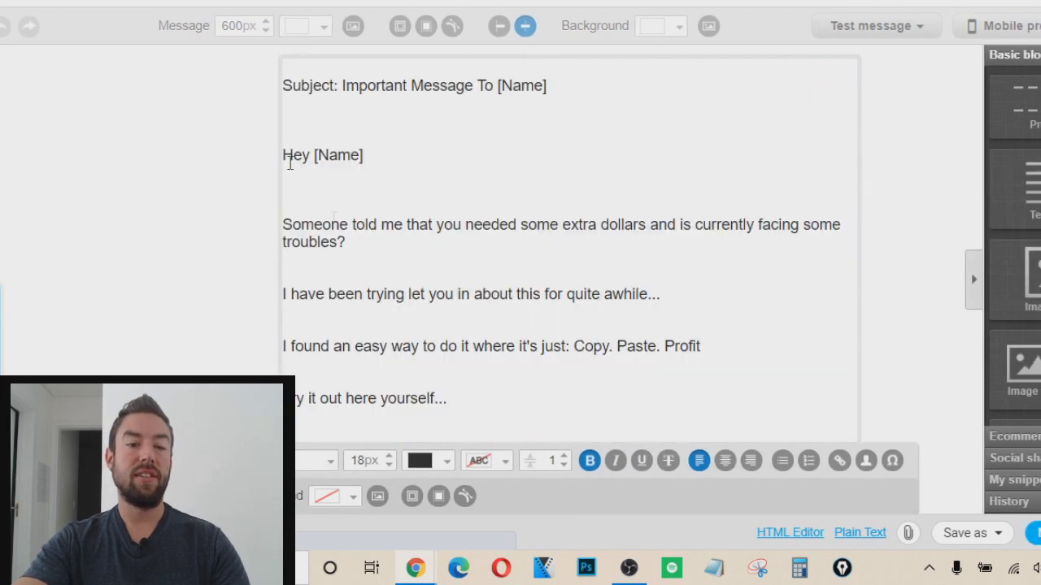
scroll(291, 162, "down", 1)
scroll(370, 261, "up", 1)
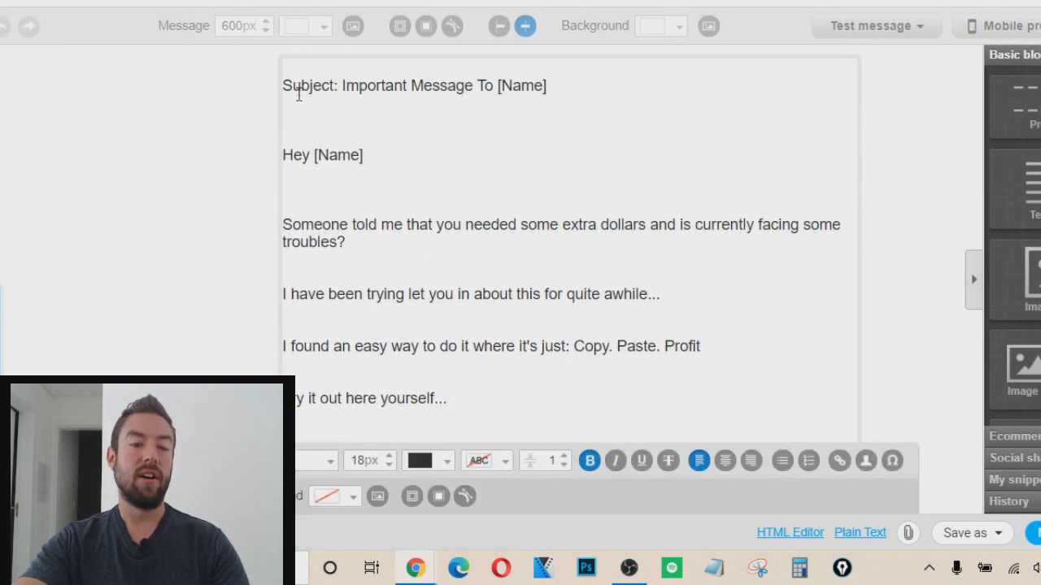
Remove the subject line from the email body and change the greeting to "Hey my friend," with the extra blank line below it deleted
left_click_drag(287, 81, 523, 123)
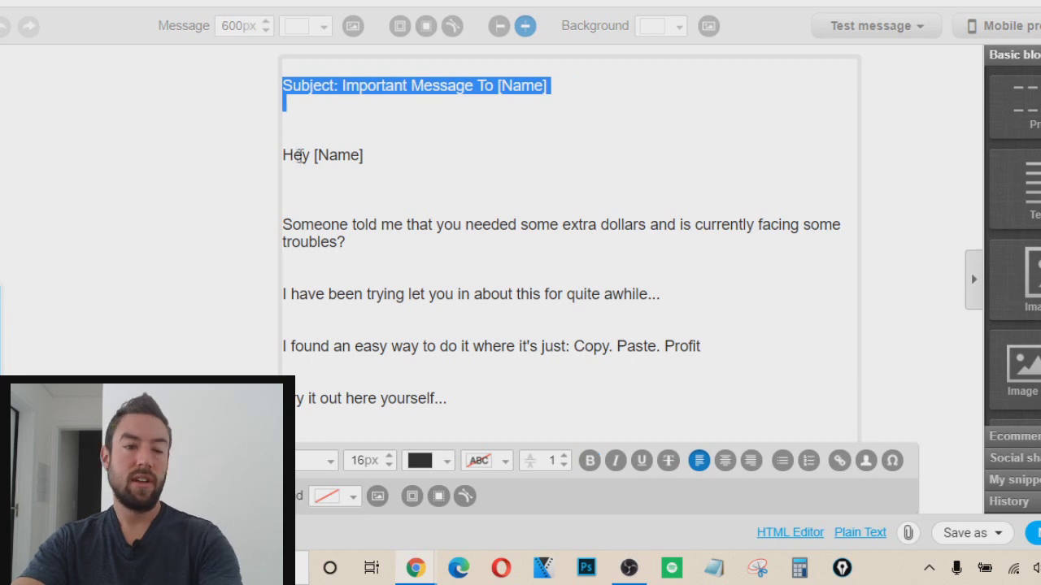
key("BackSpace")
key("Delete")
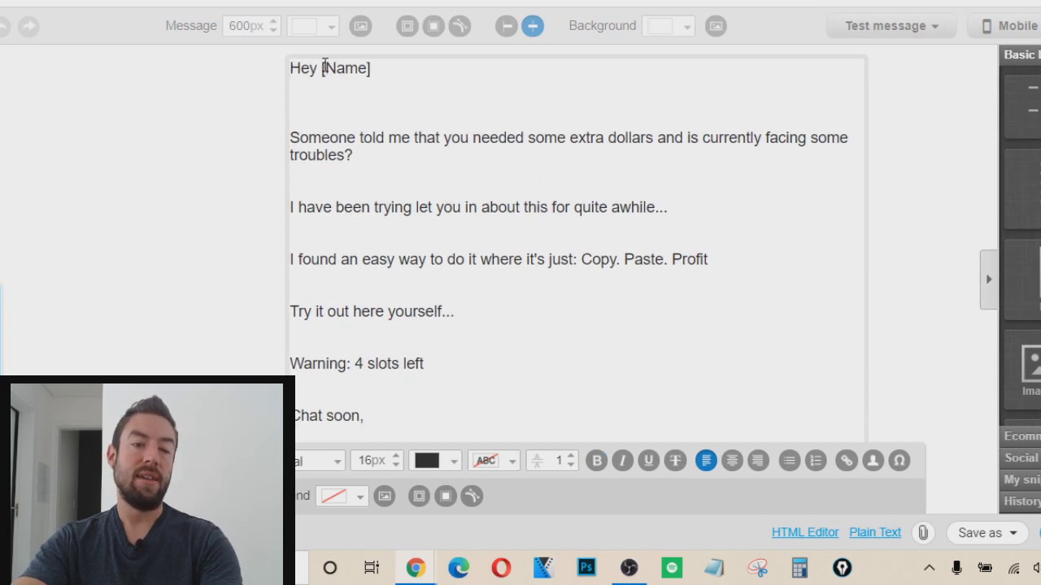
left_click_drag(321, 68, 412, 67)
key("BackSpace")
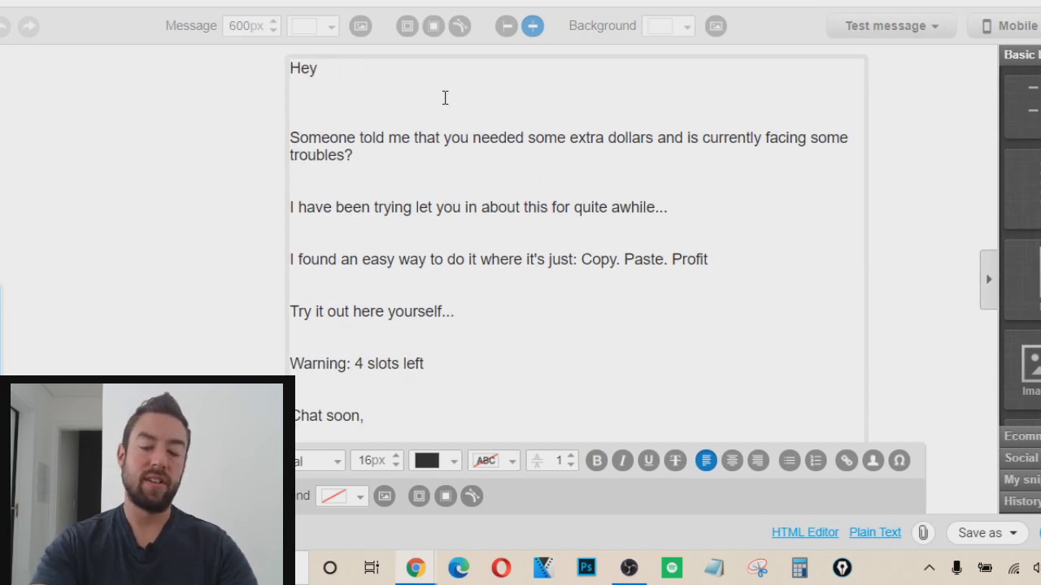
type("my friend,")
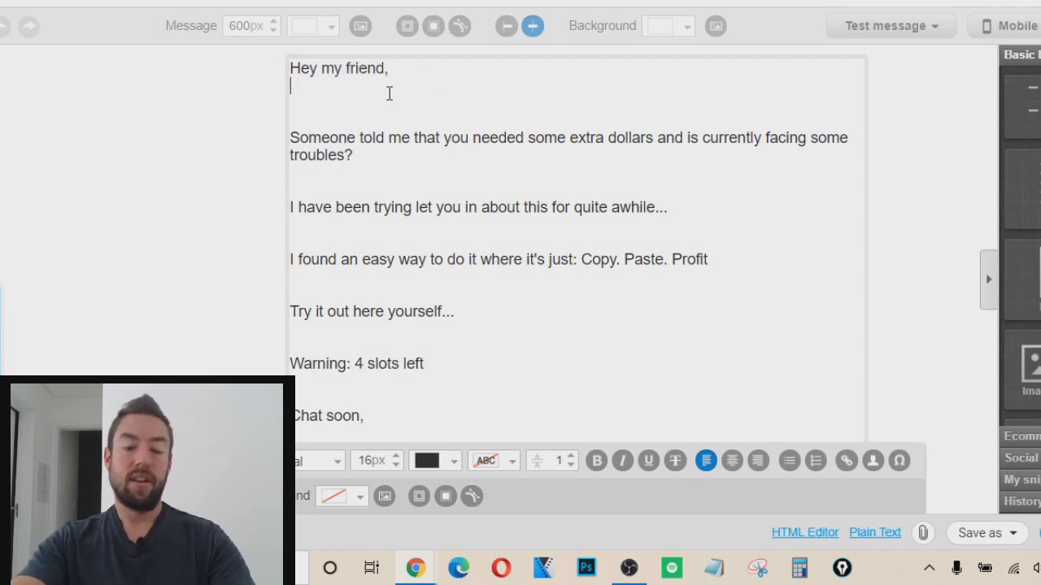
key("BackSpace")
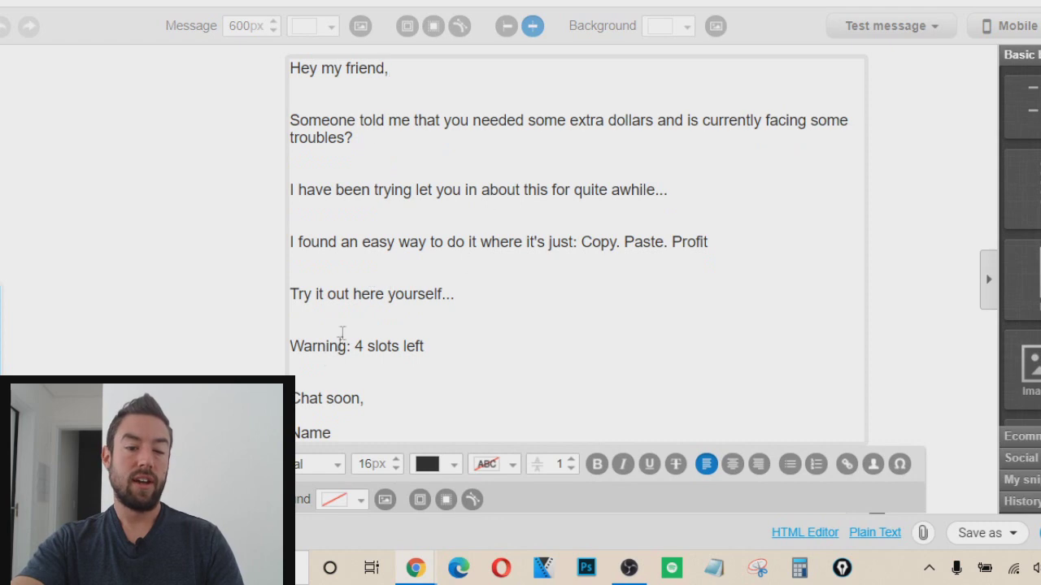
Replace the "Name" placeholder in the email sign-off with the sender's first name
double_click(306, 439)
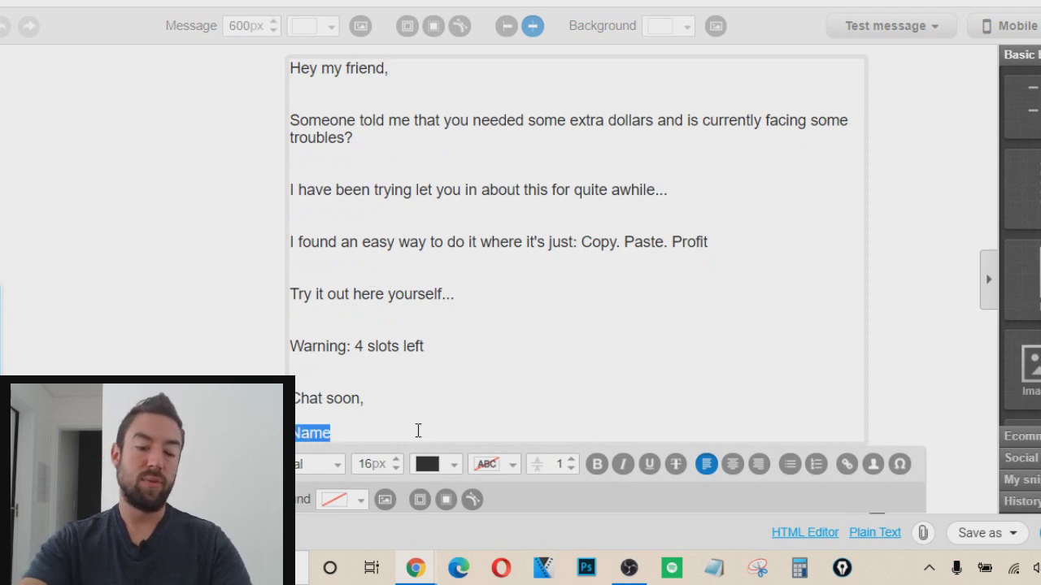
type("Garrett")
left_click(255, 244)
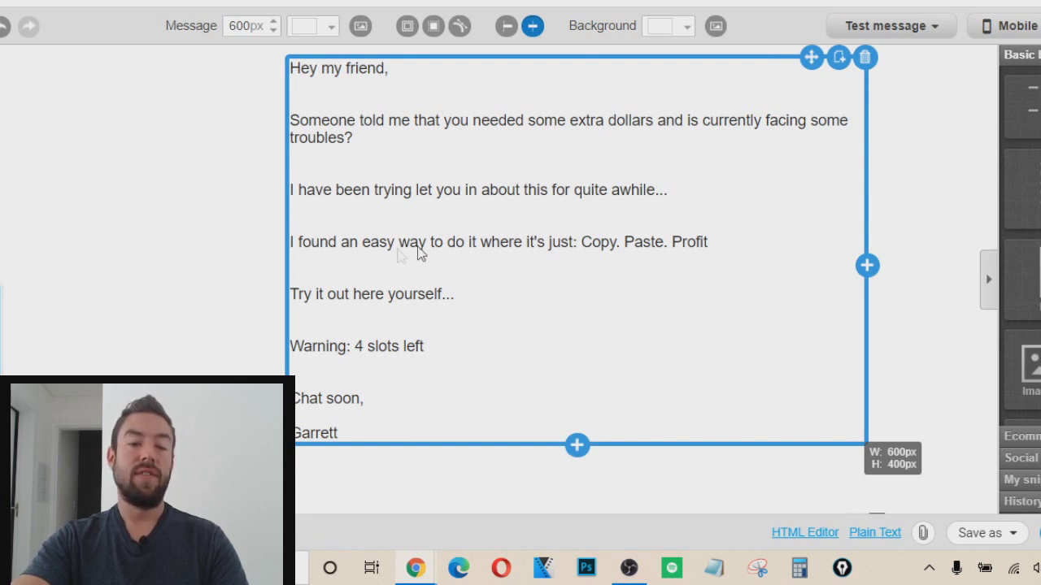
left_click(329, 294)
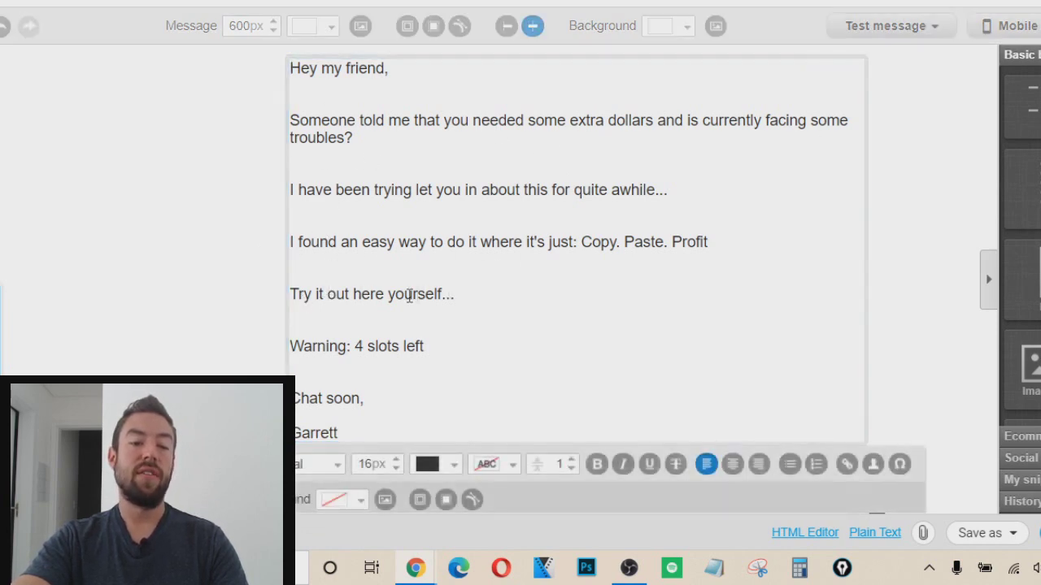
left_click_drag(307, 294, 474, 297)
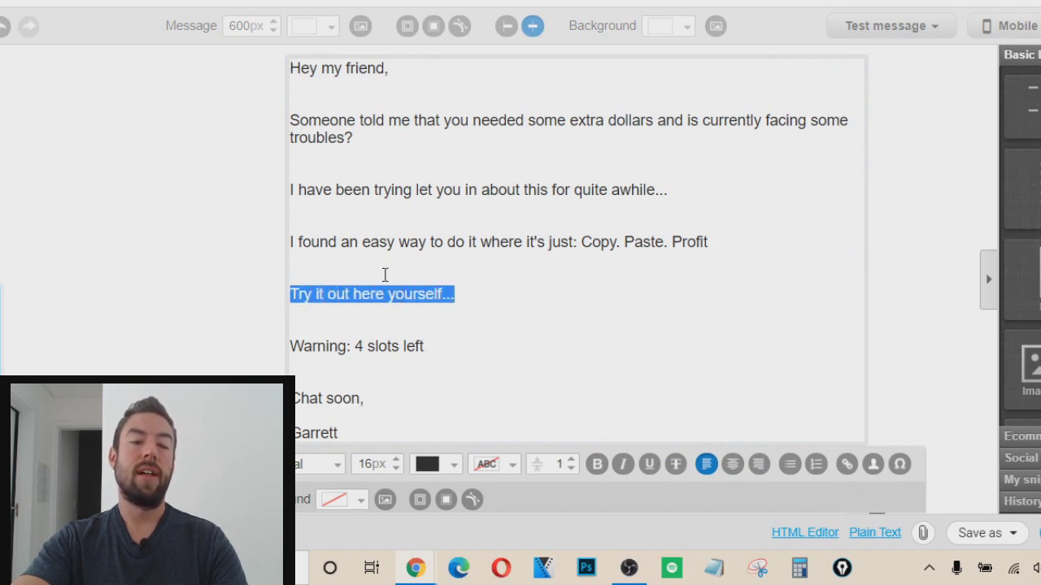
left_click(548, 179)
left_click(105, 284)
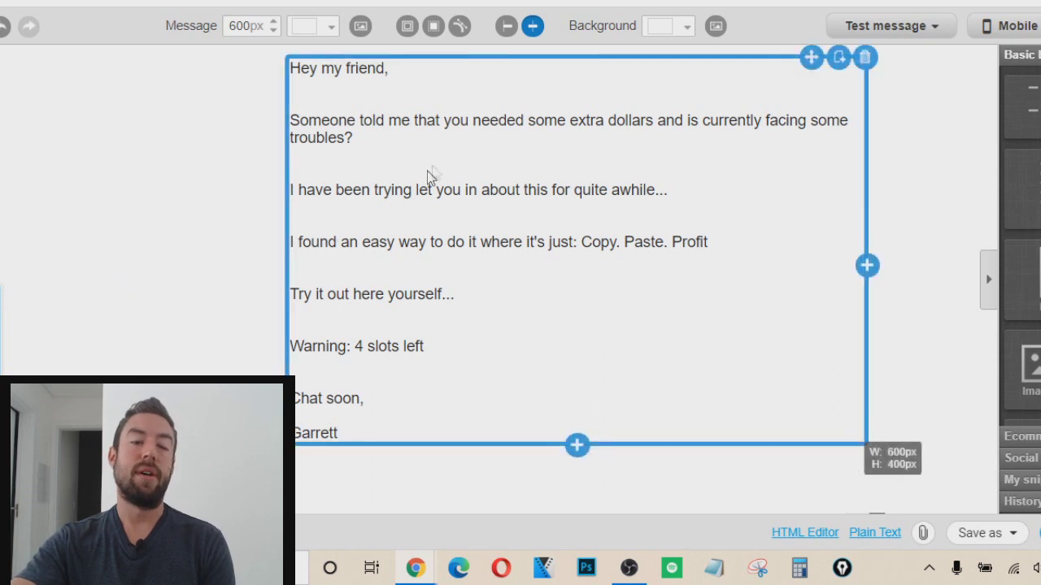
Start adding a hyperlink to the "Try it out here yourself..." line in the email body
left_click(363, 278)
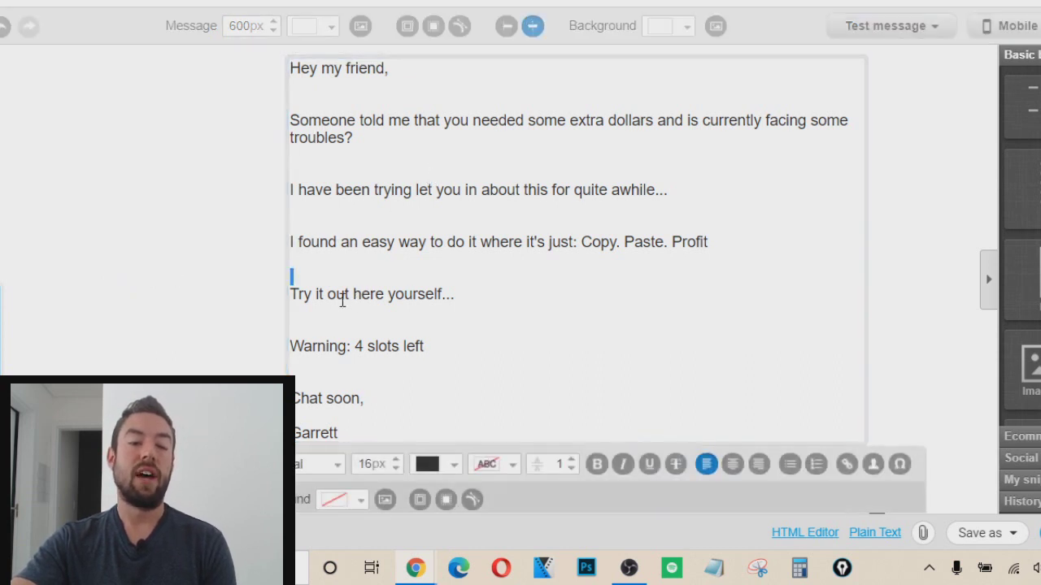
triple_click(349, 293)
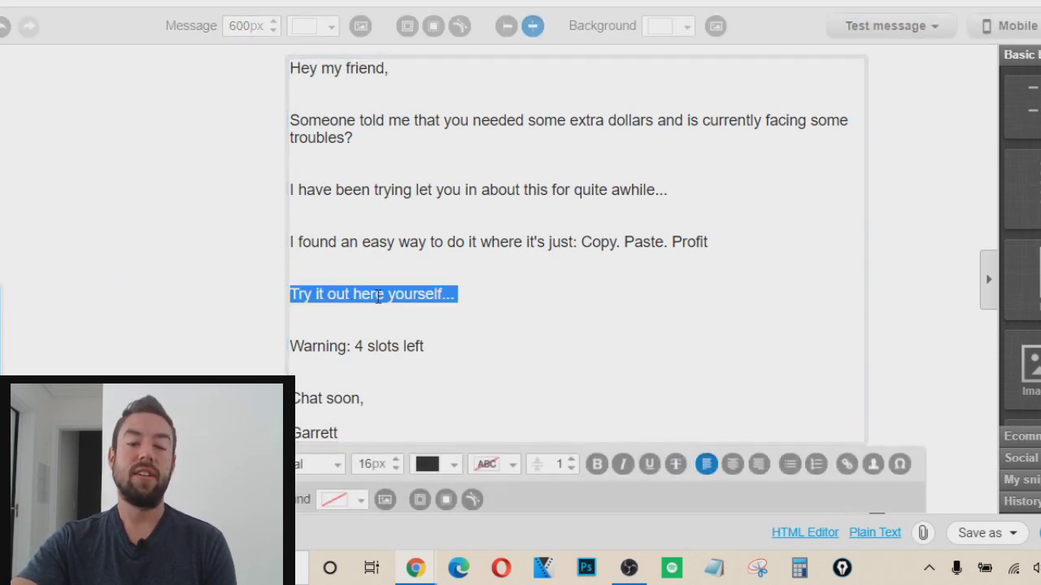
left_click(847, 465)
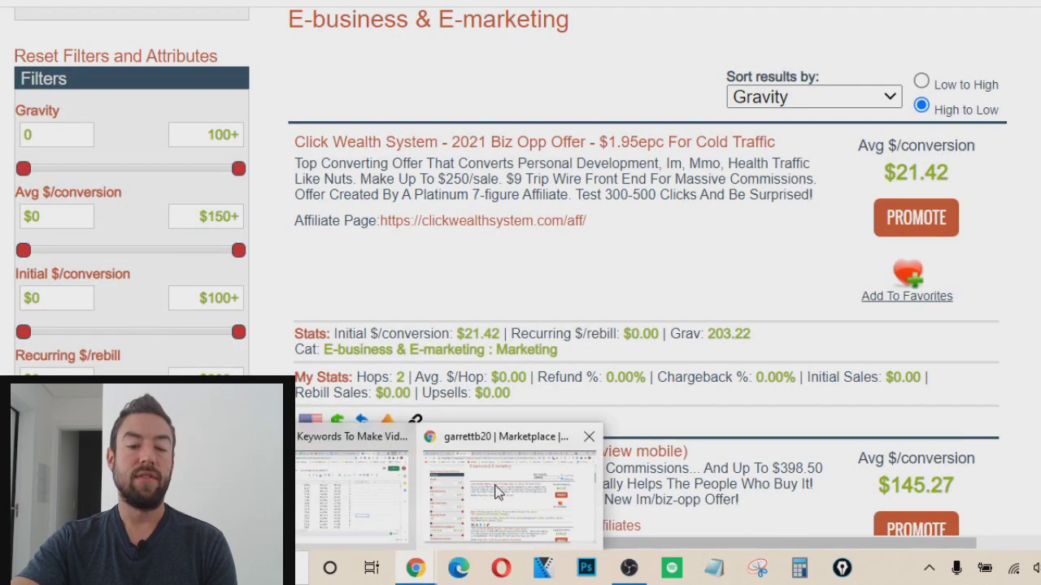
Switch to the ClickBank marketplace, generate a HopLink for the Click Wealth System offer without a tracking ID, and copy it
left_click(906, 224)
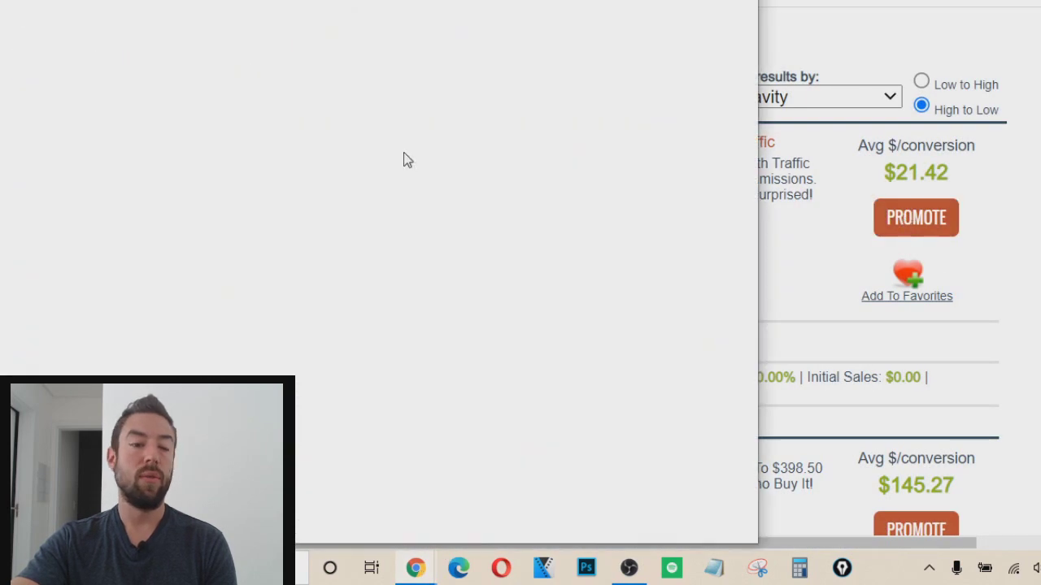
left_click(405, 255)
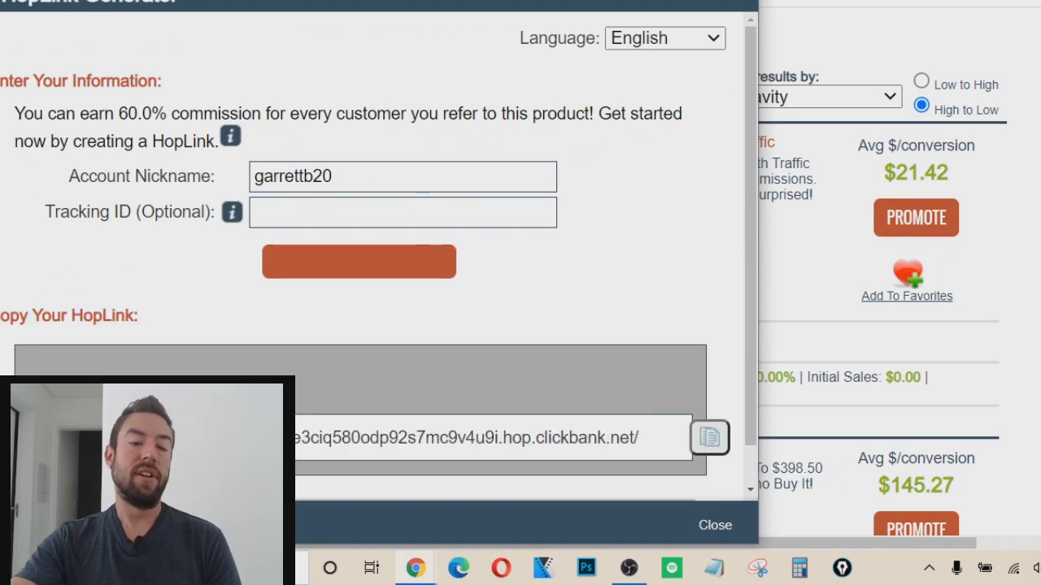
left_click_drag(33, 450, 639, 451)
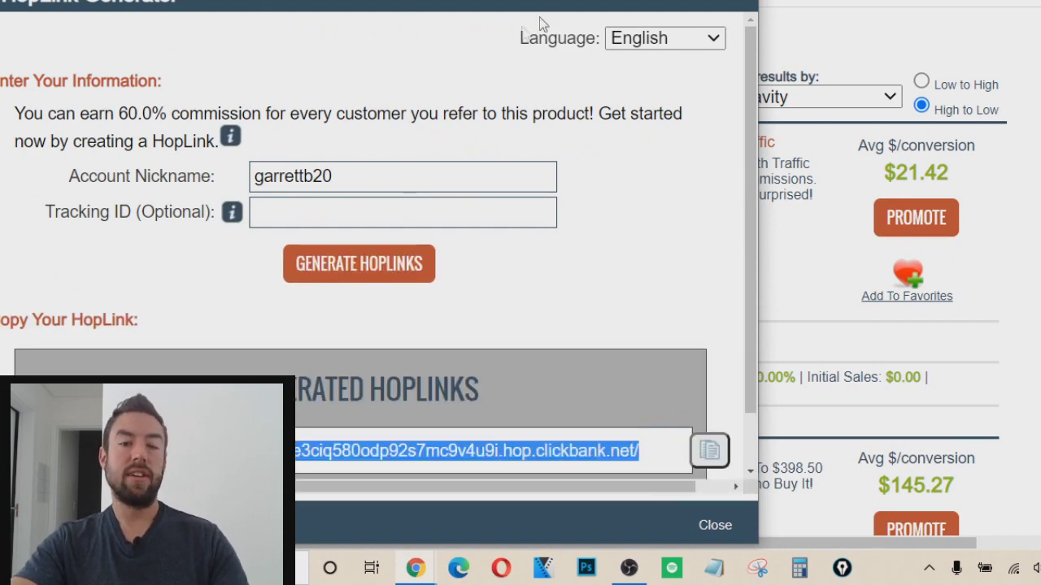
key("Escape")
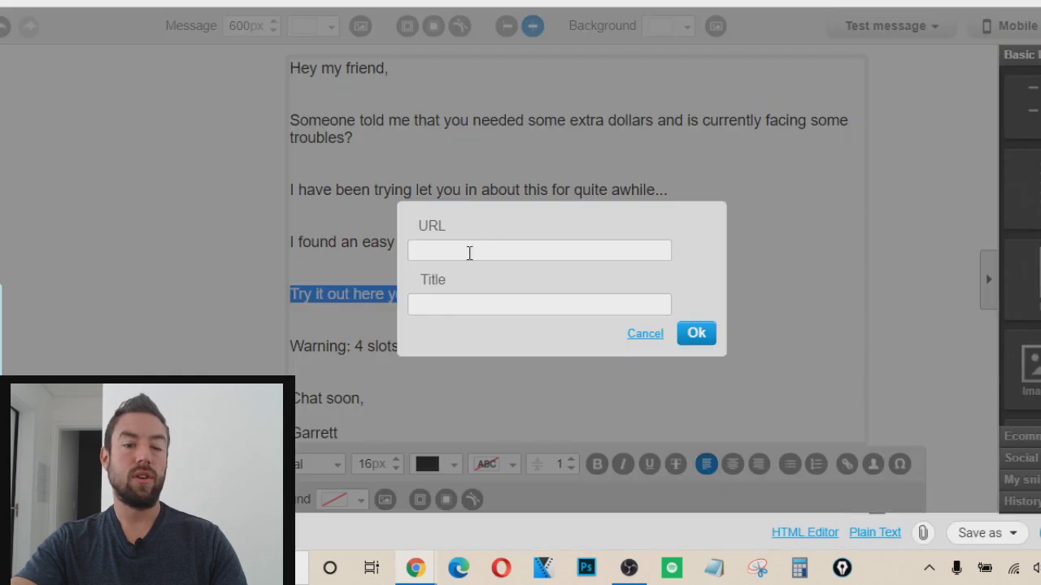
Paste the copied HopLink as the URL of the "Try it out here yourself..." link and apply it
left_click(469, 252)
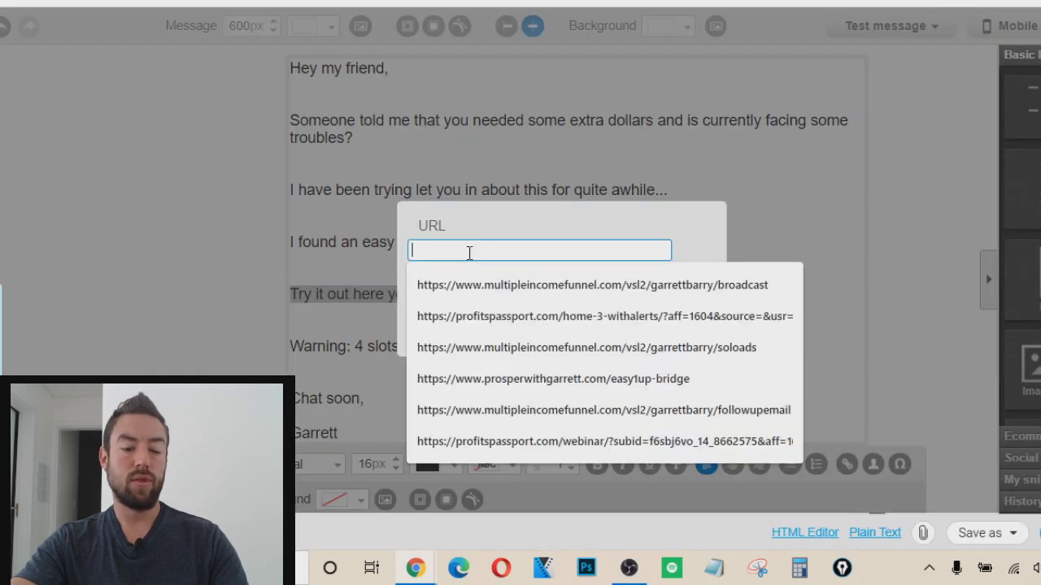
key("ctrl+v")
left_click(693, 333)
left_click(704, 228)
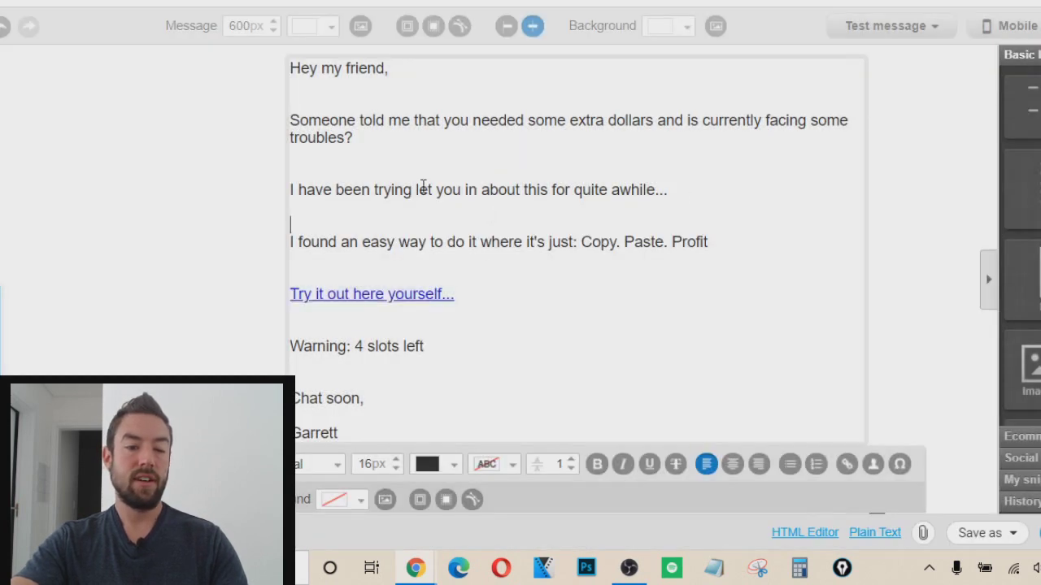
Save the finished email design and publish the welcome autoresponder
left_click(180, 194)
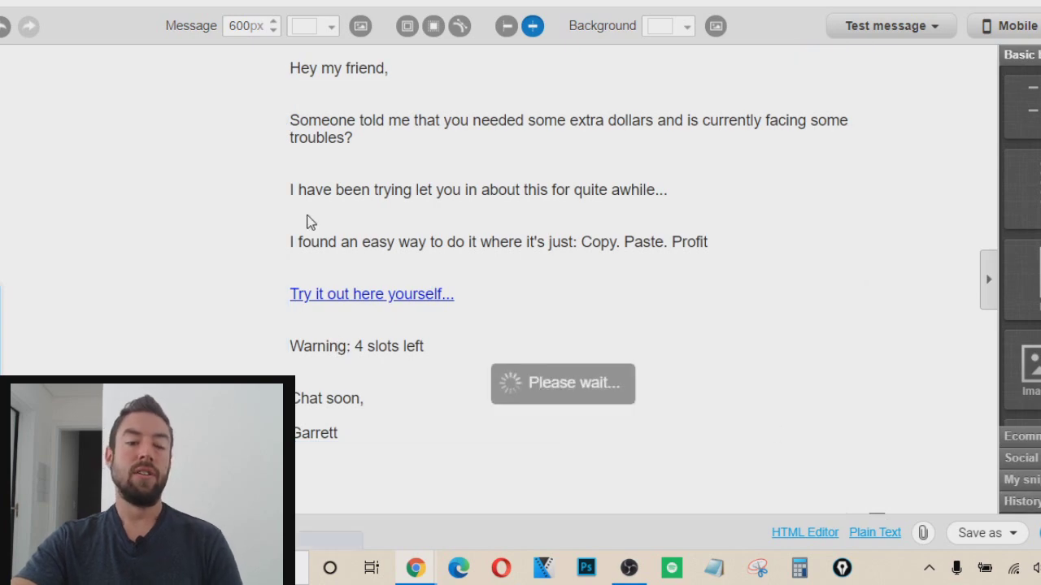
scroll(256, 219, "down", 10)
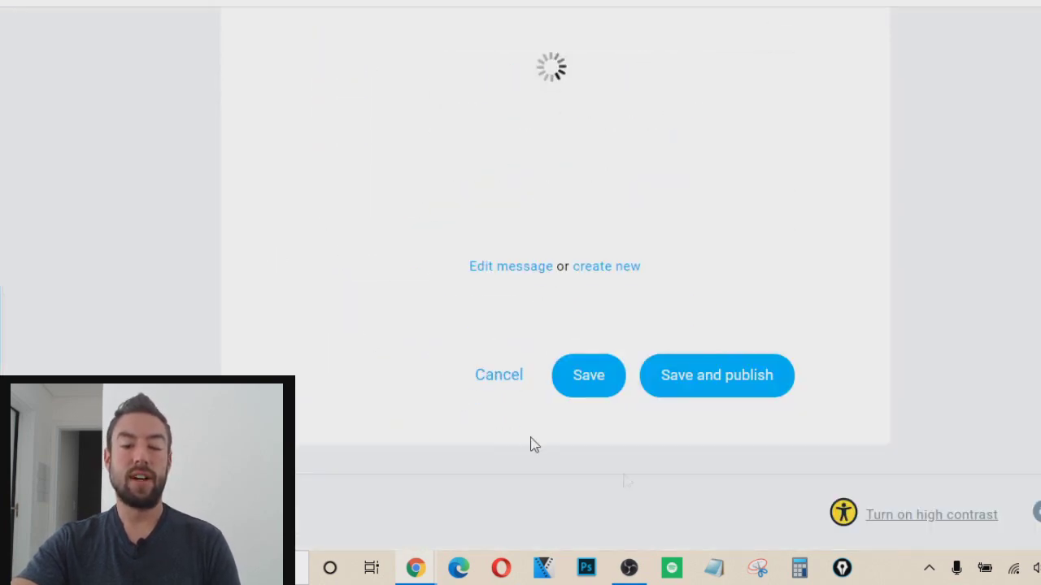
left_click(731, 387)
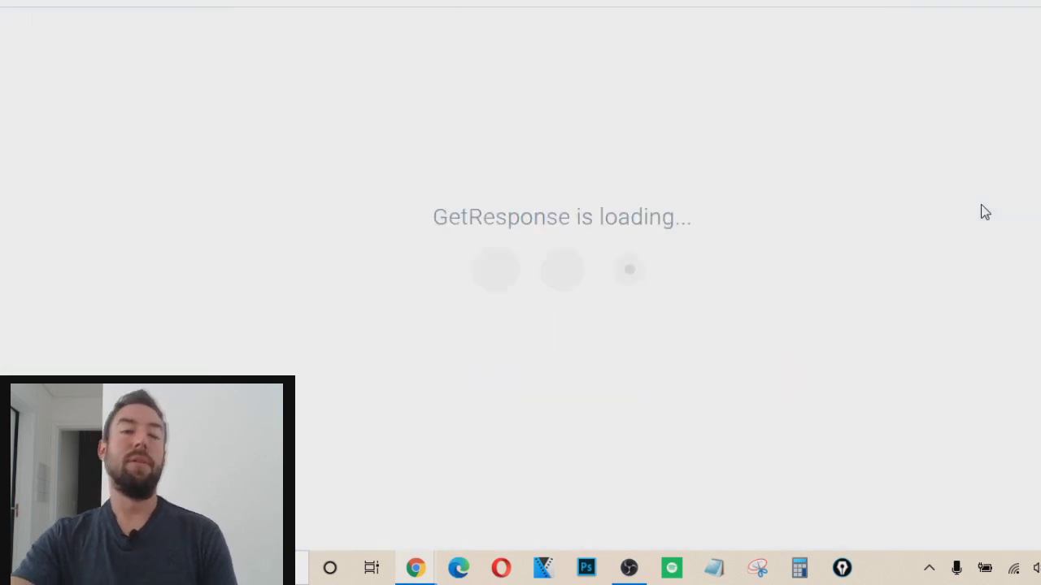
scroll(252, 81, "down", 4)
scroll(46, 225, "up", 3)
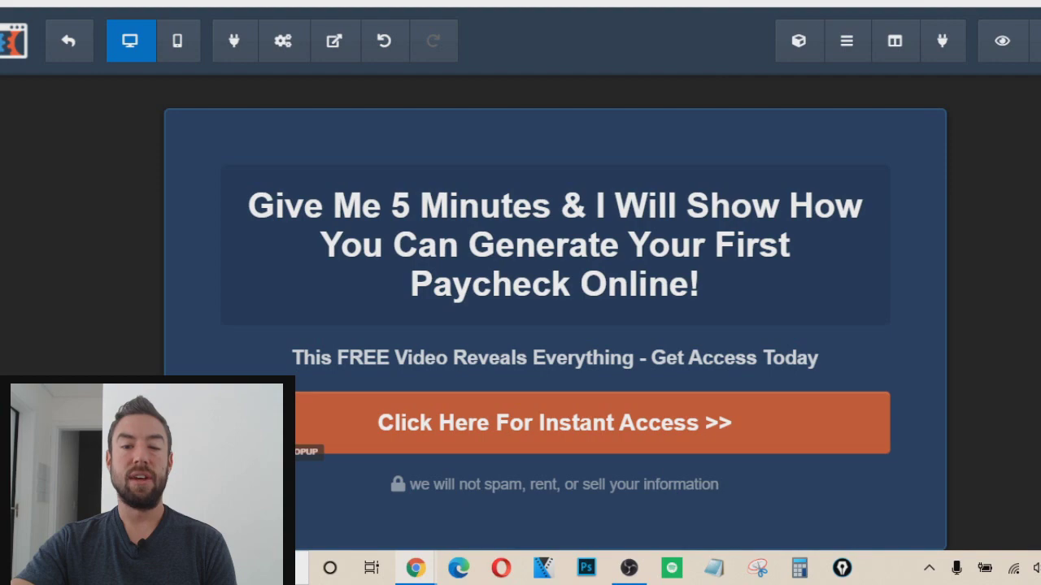
Preview the ClickFunnels opt-in page, follow its "Click Here For Instant Access >>" button, and look over the offer's video page
left_click(991, 41)
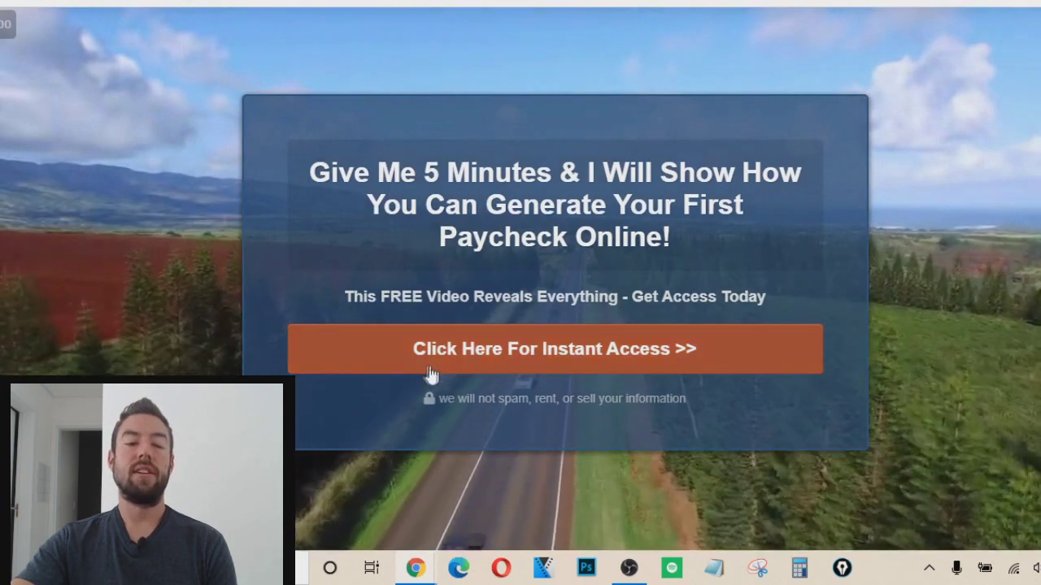
left_click(467, 354)
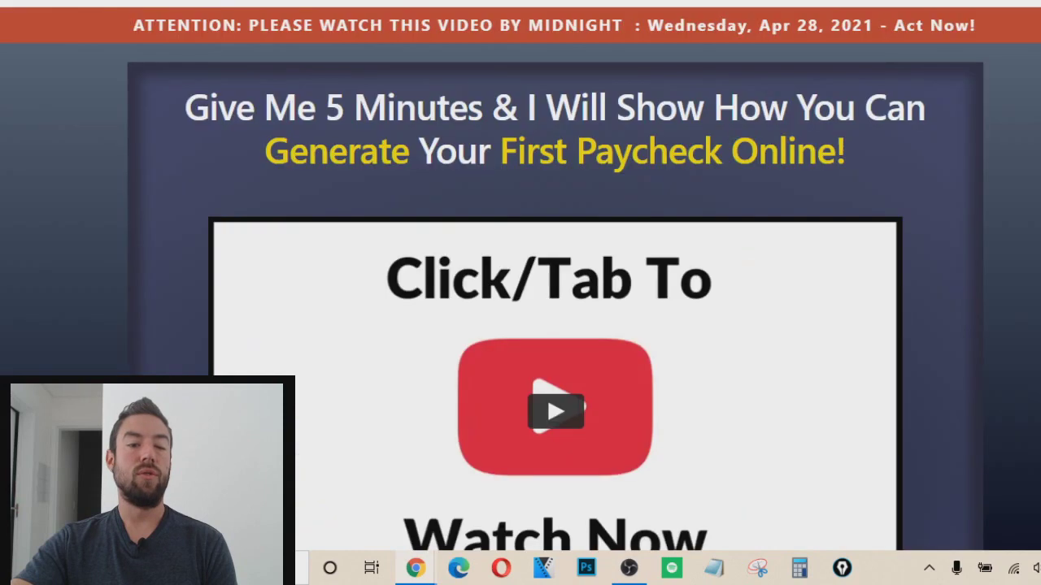
scroll(679, 170, "down", 1)
scroll(297, 319, "up", 1)
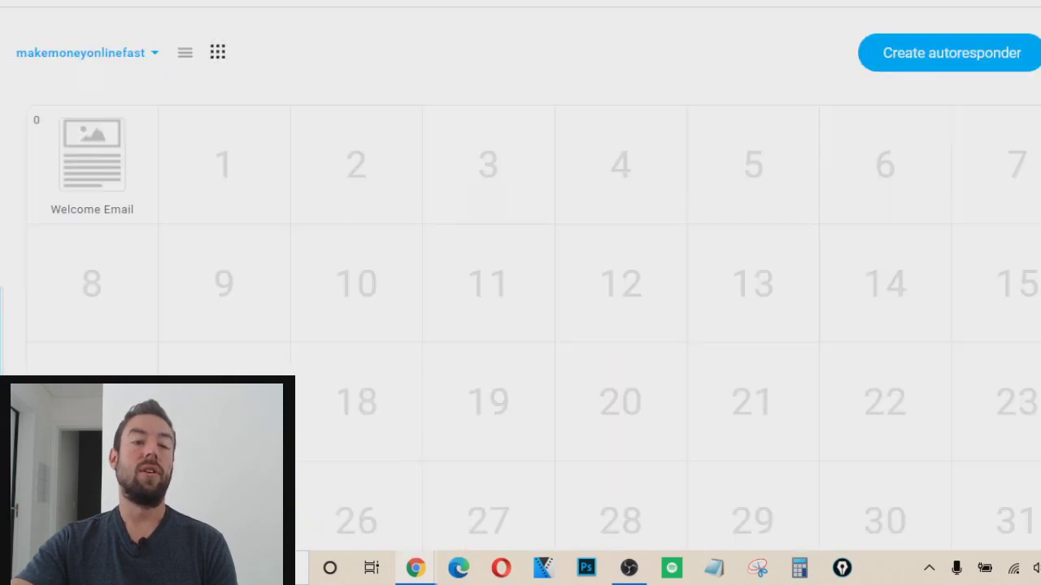
mouse_move(83, 163)
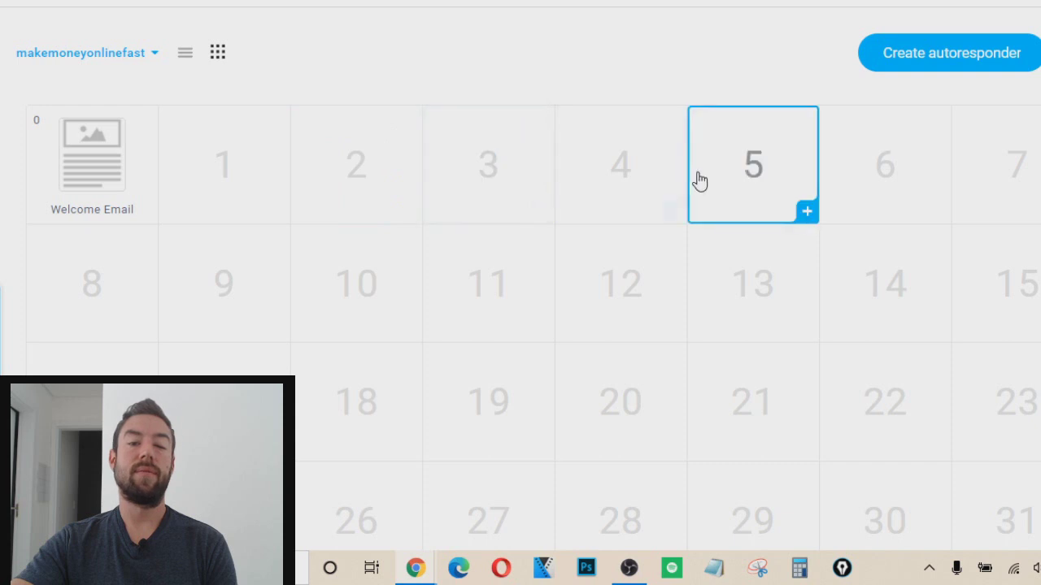
scroll(549, 233, "up", 2)
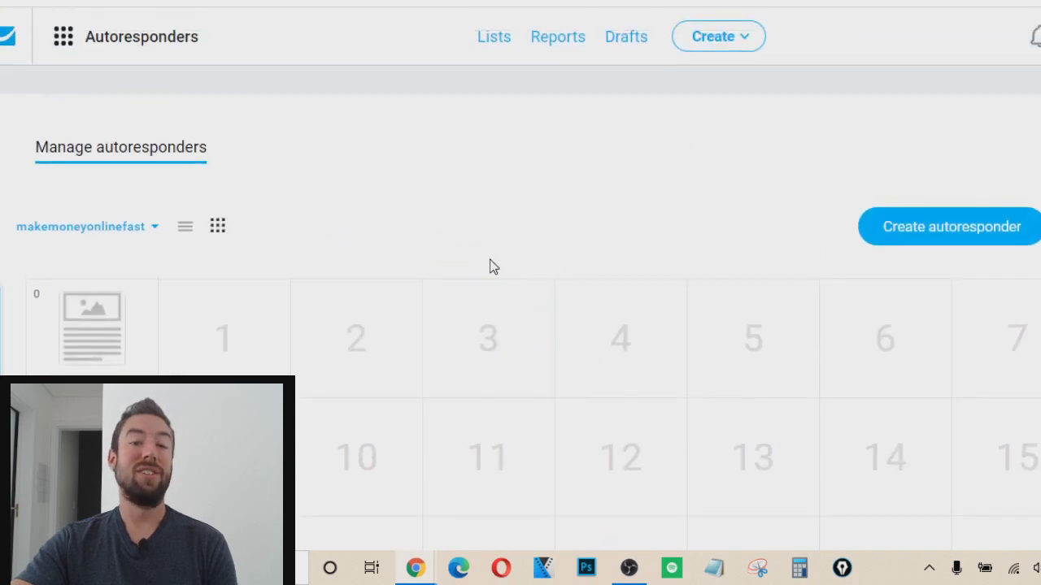